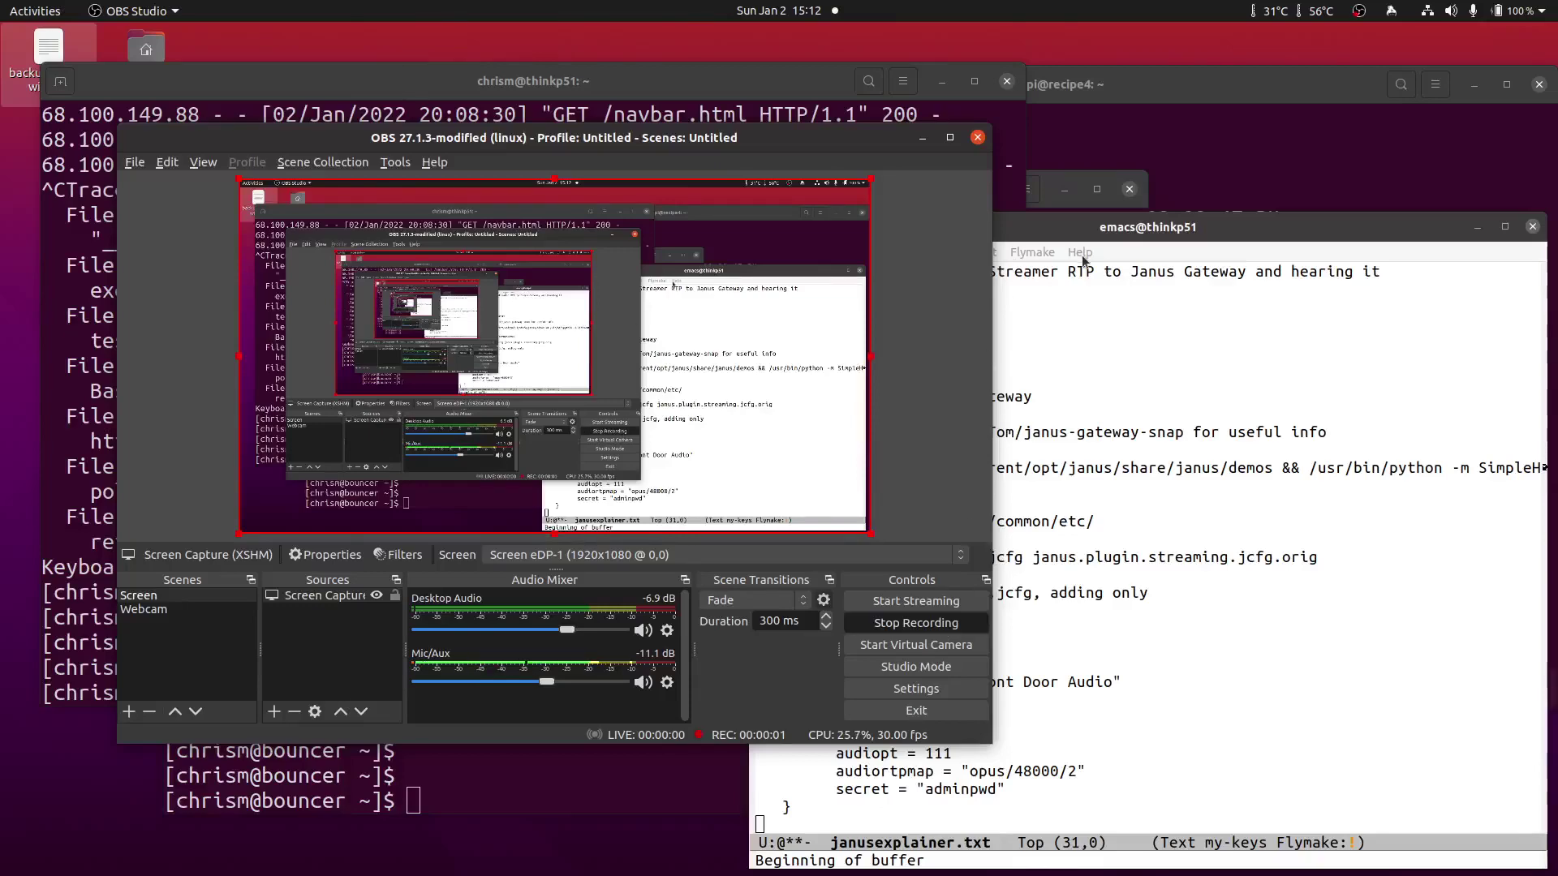
Step: Move the Emacs window up and raise the Janus explainer notes above the terminal
{"action": "left_click_drag", "start_coordinate": [1090, 230], "coordinate": [1029, 76]}
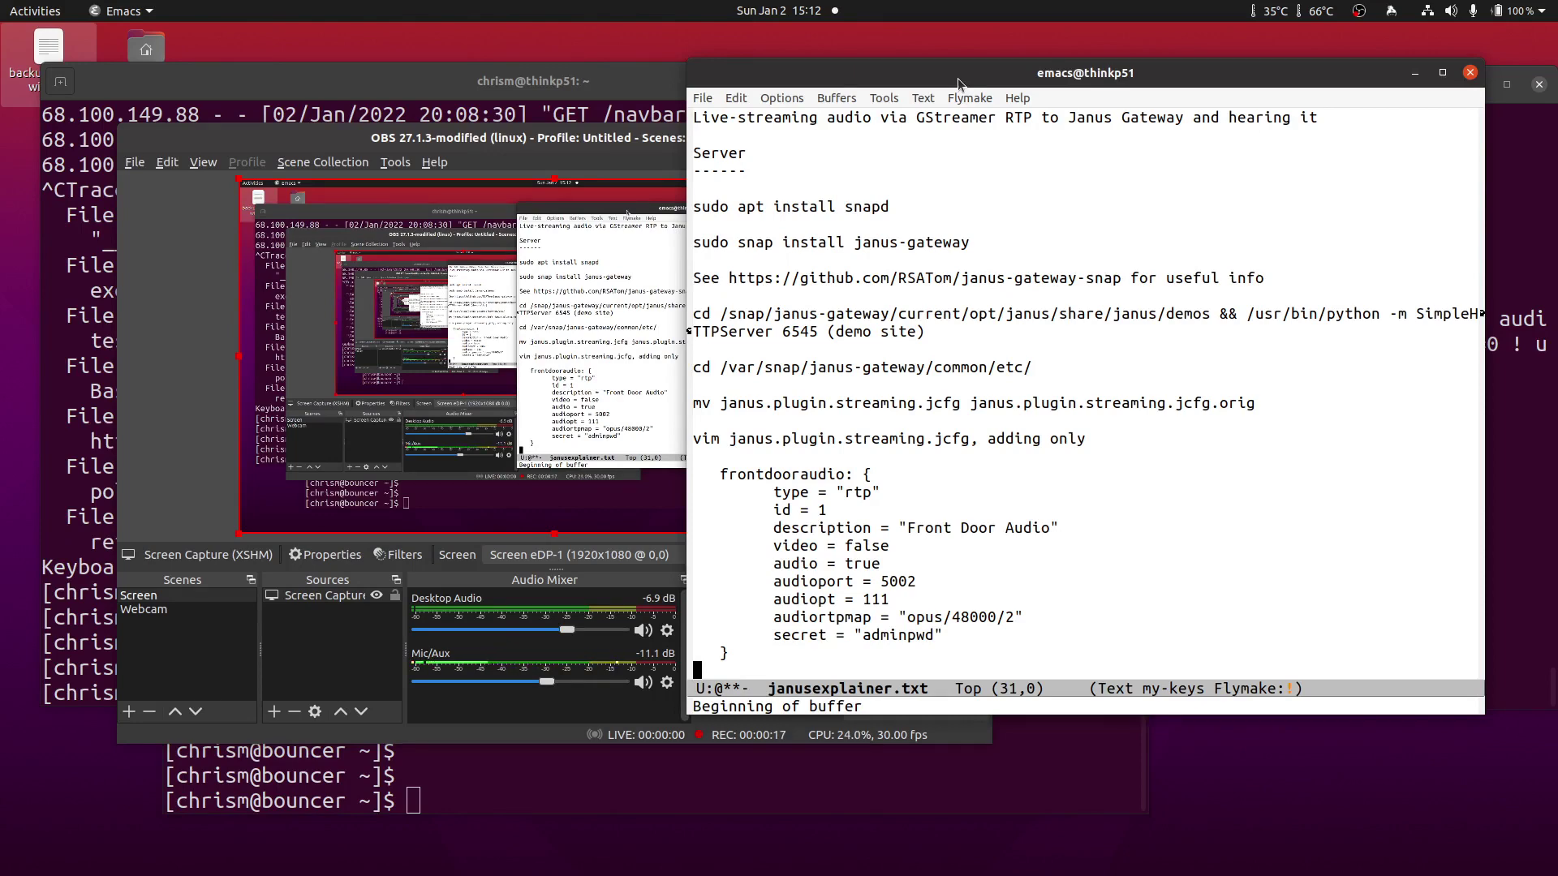
{"action": "left_click_drag", "start_coordinate": [957, 78], "coordinate": [957, 55]}
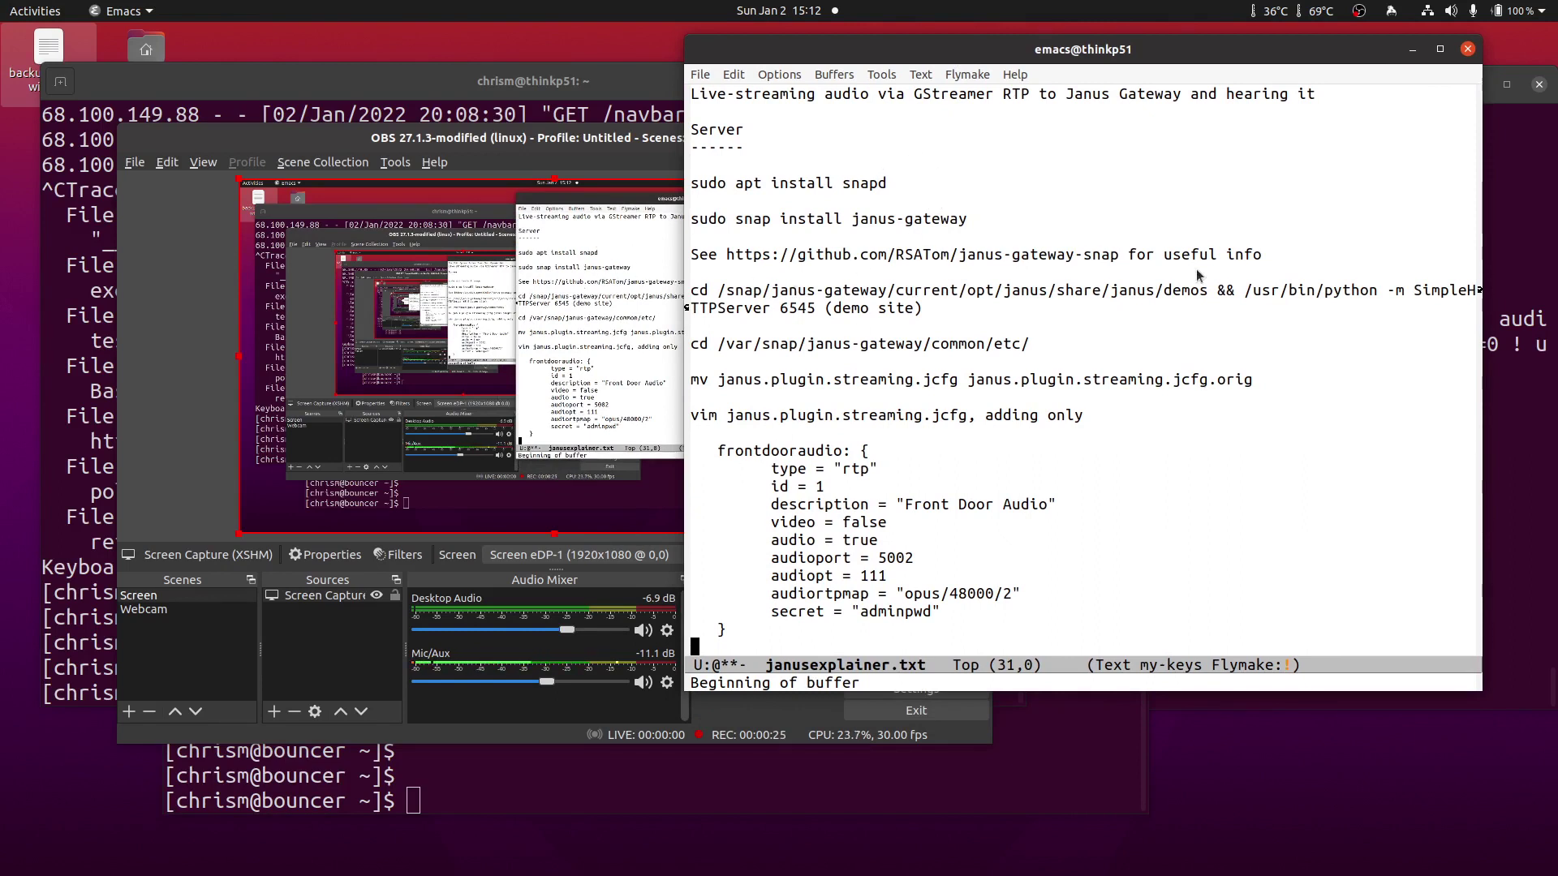
{"action": "left_click", "coordinate": [558, 97]}
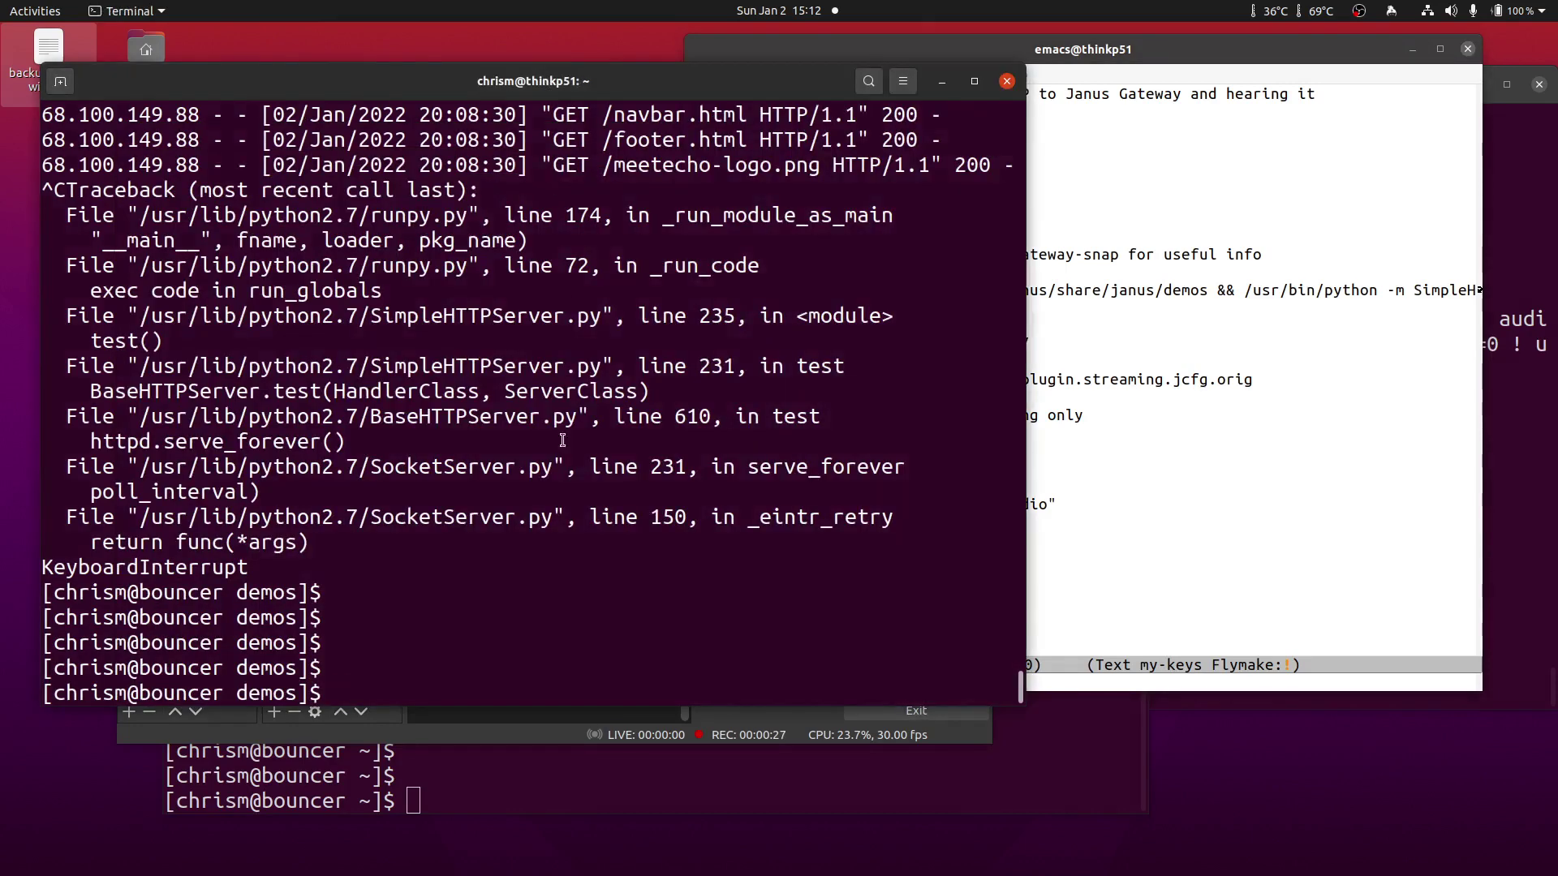
{"action": "left_click", "coordinate": [1205, 255]}
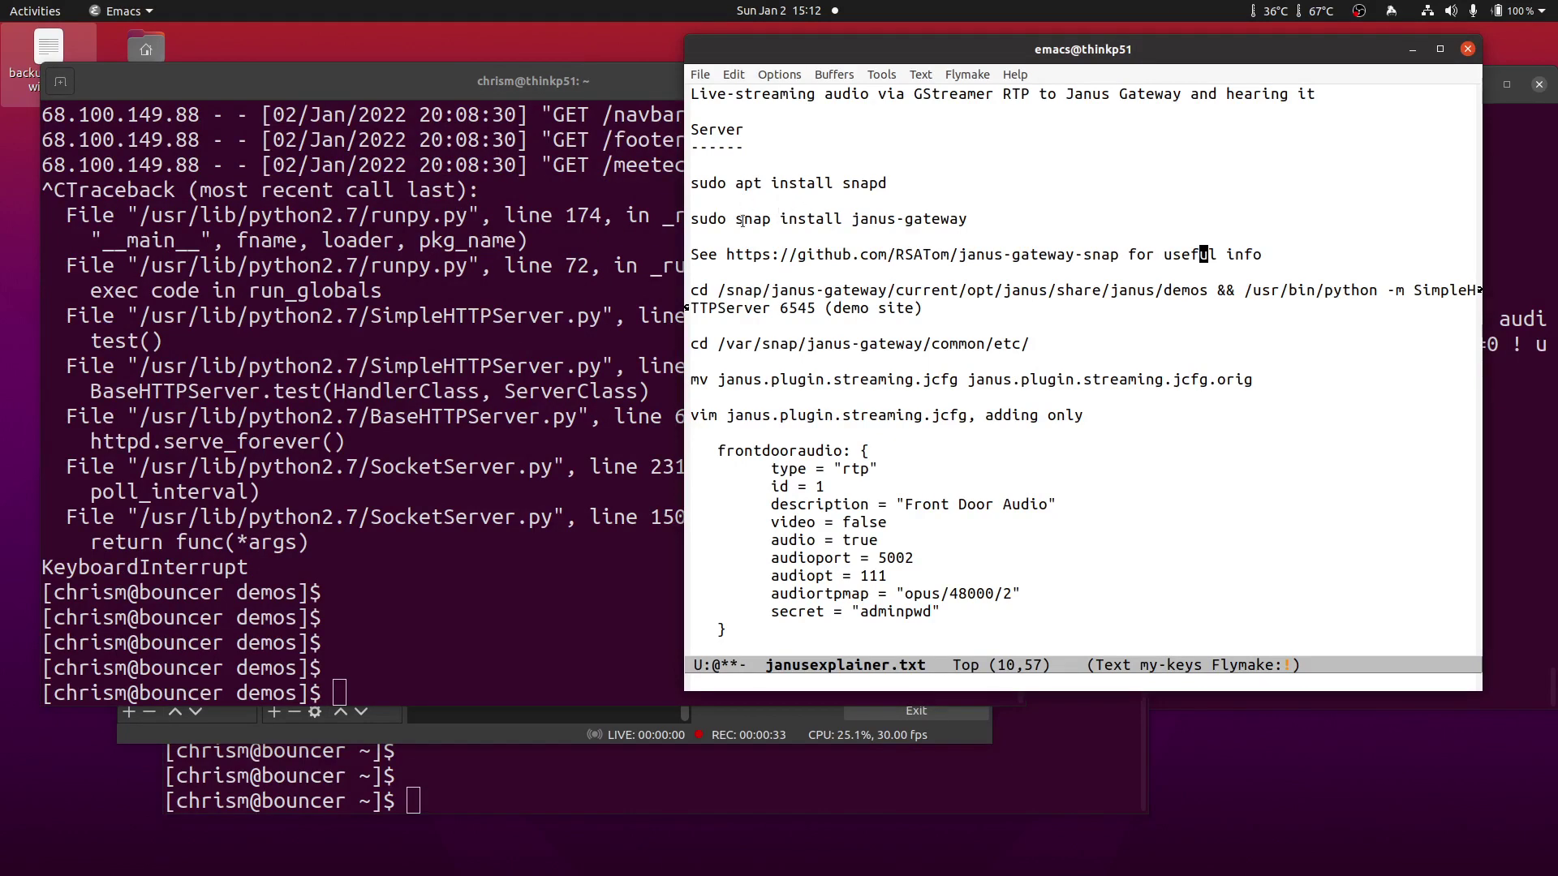
{"action": "left_click", "coordinate": [422, 315]}
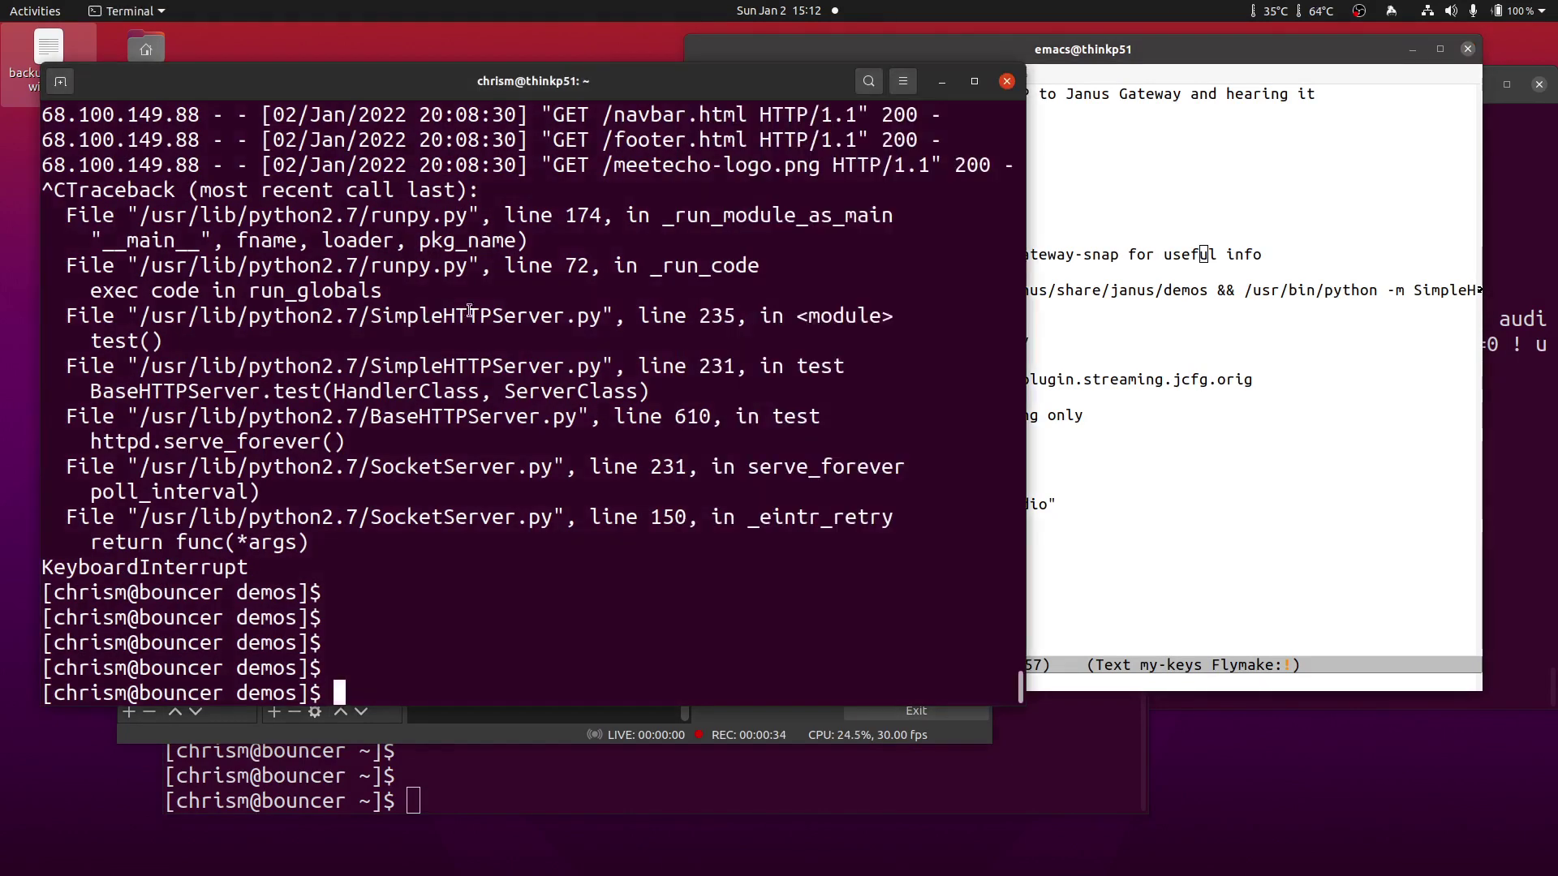
{"action": "left_click", "coordinate": [1186, 228]}
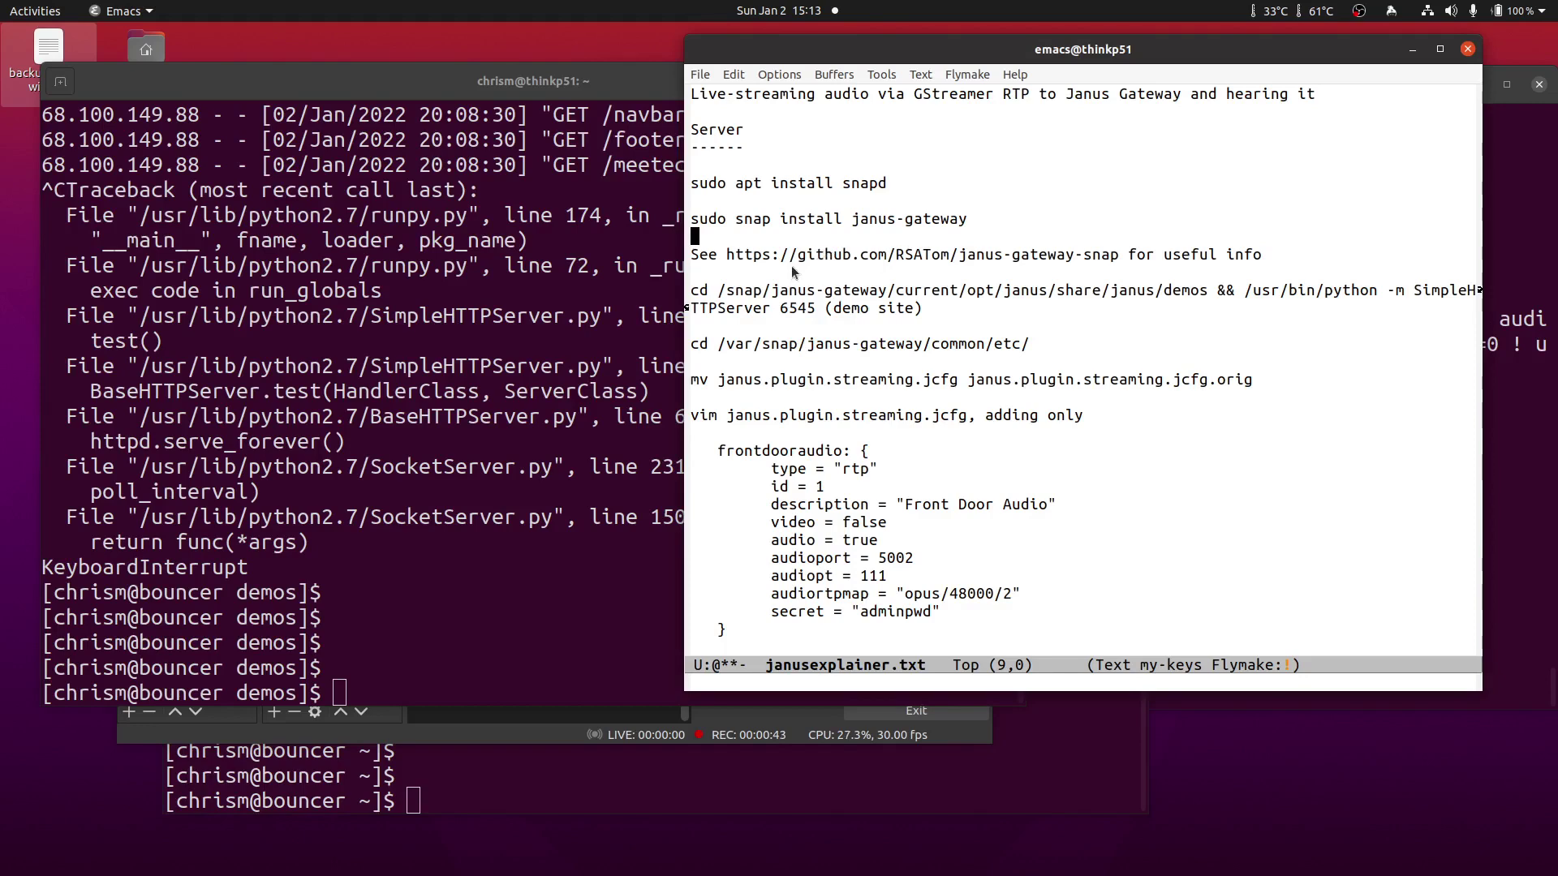
{"action": "mouse_move", "coordinate": [29, 162]}
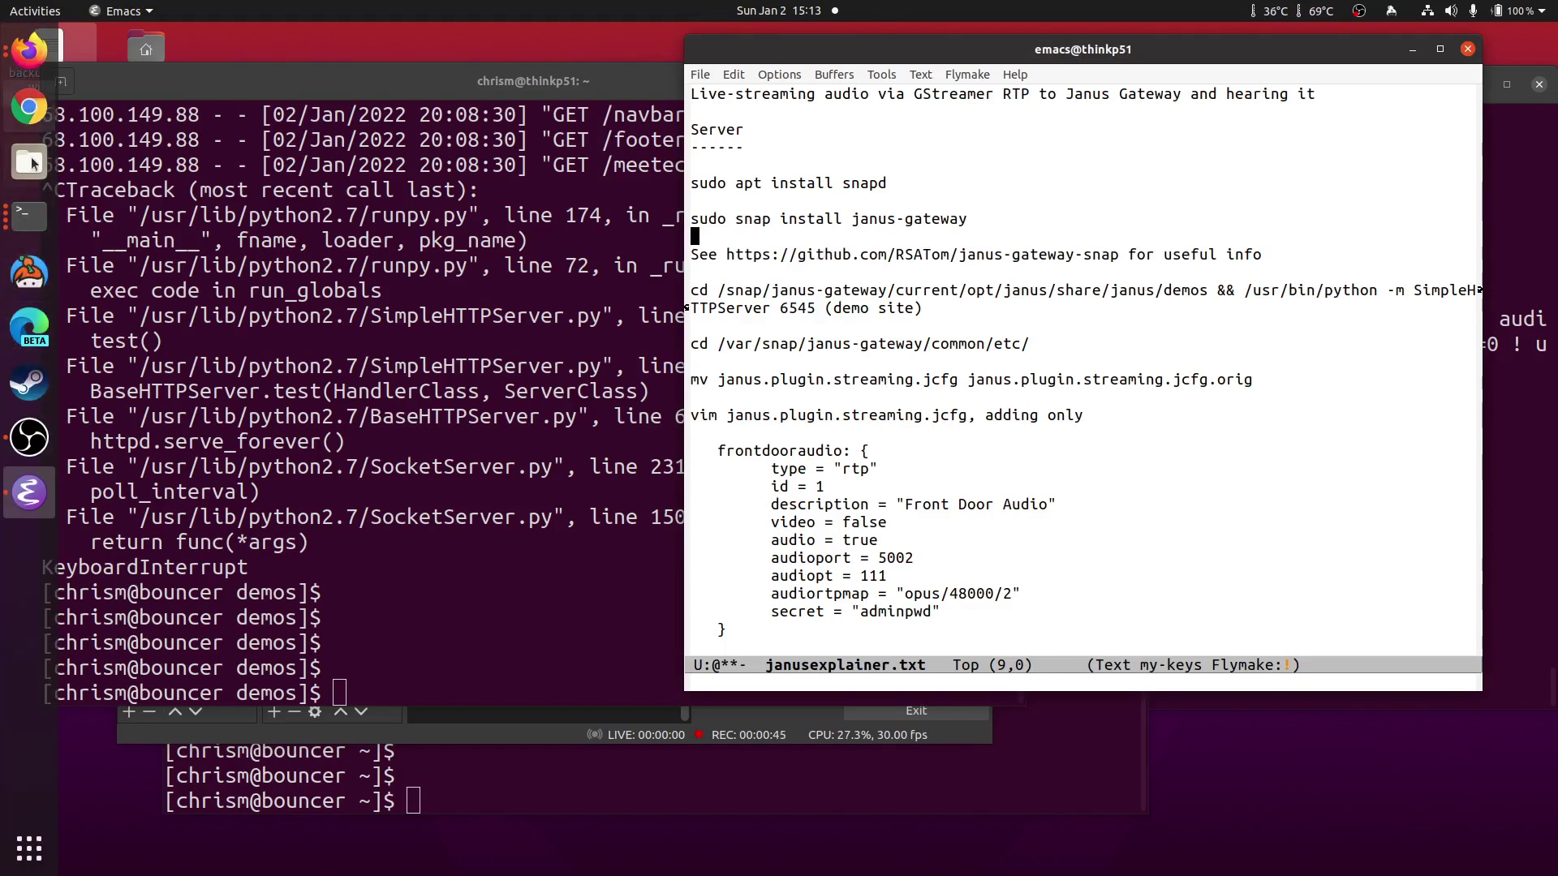
Step: View the Janus streaming demo and janus-gateway-snap README hints, then return to the notes
{"action": "left_click", "coordinate": [29, 52]}
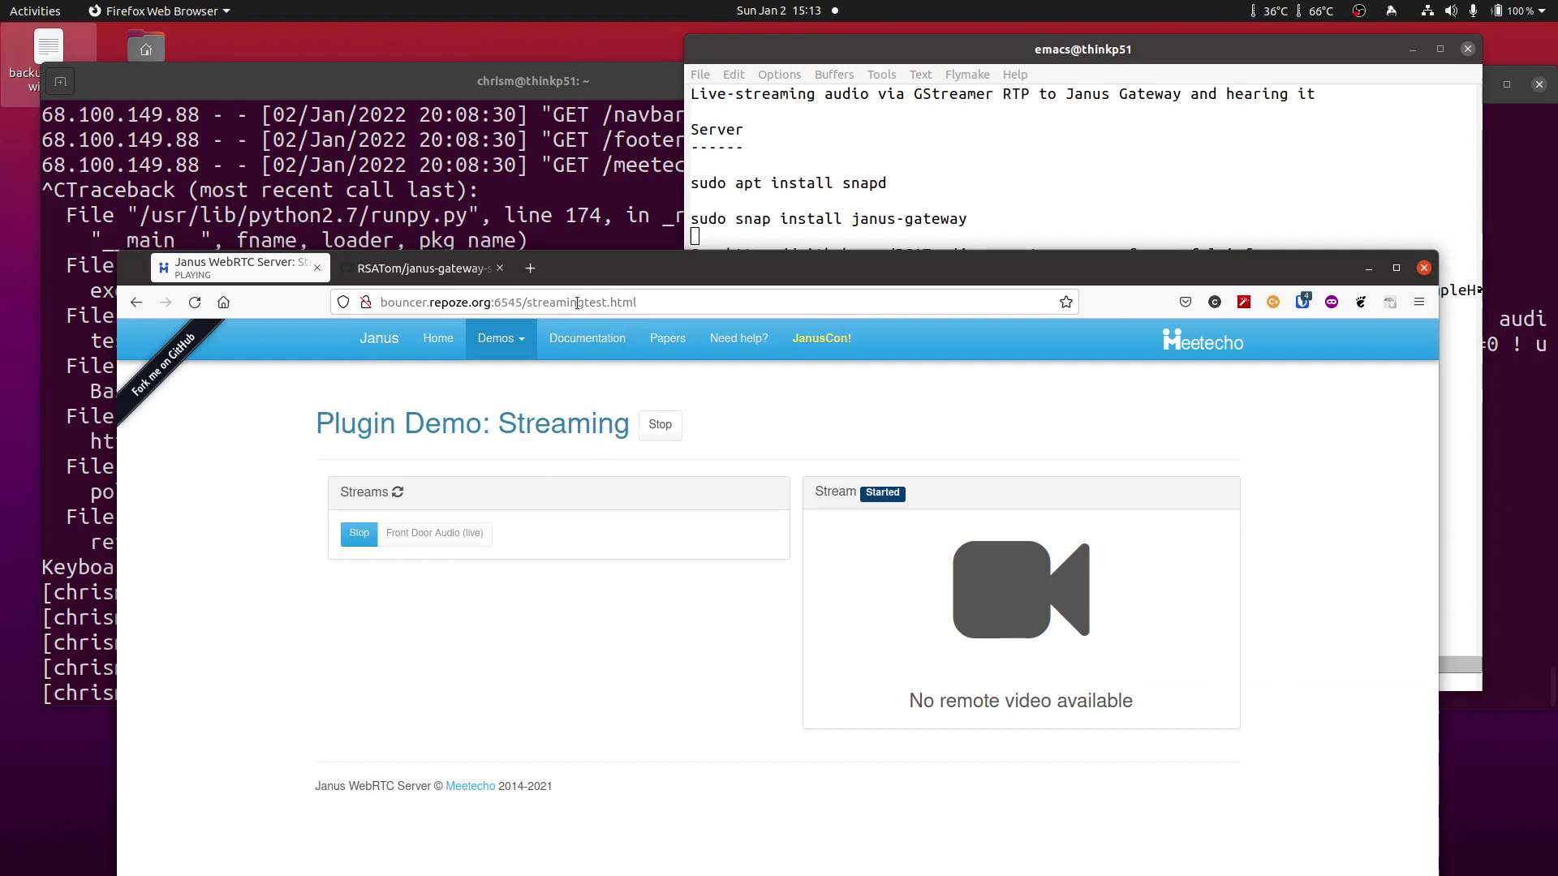
{"action": "left_click", "coordinate": [471, 270]}
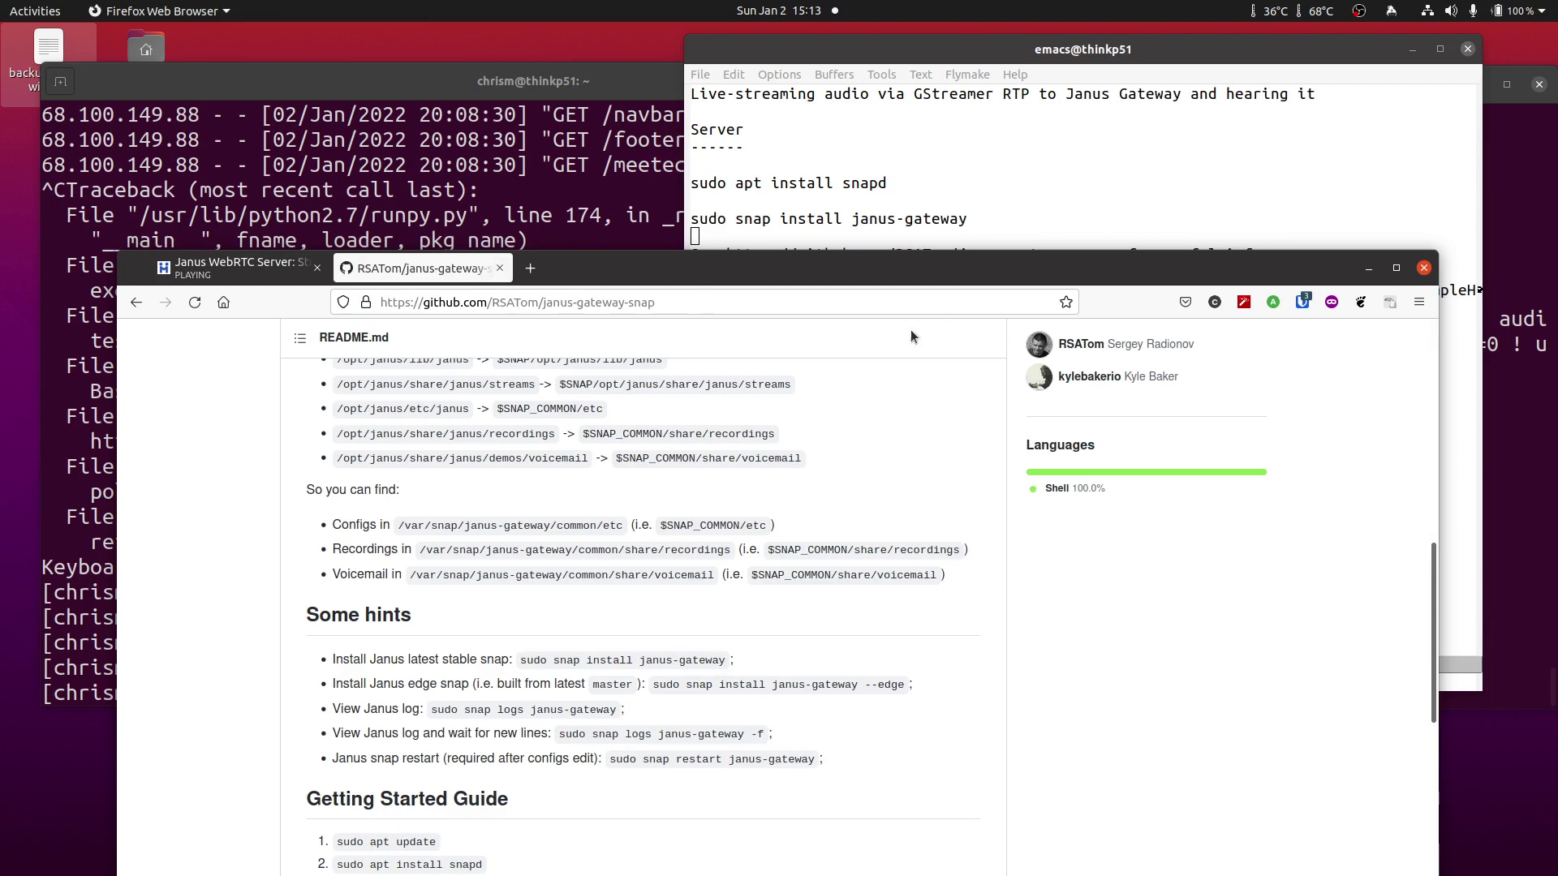
{"action": "left_click", "coordinate": [868, 202]}
Step: Select the 'python -m SimpleHTTPServer 6545' demo server command in the Emacs notes
{"action": "key", "text": "Down"}
{"action": "key", "text": "Down"}
{"action": "key", "text": "Down"}
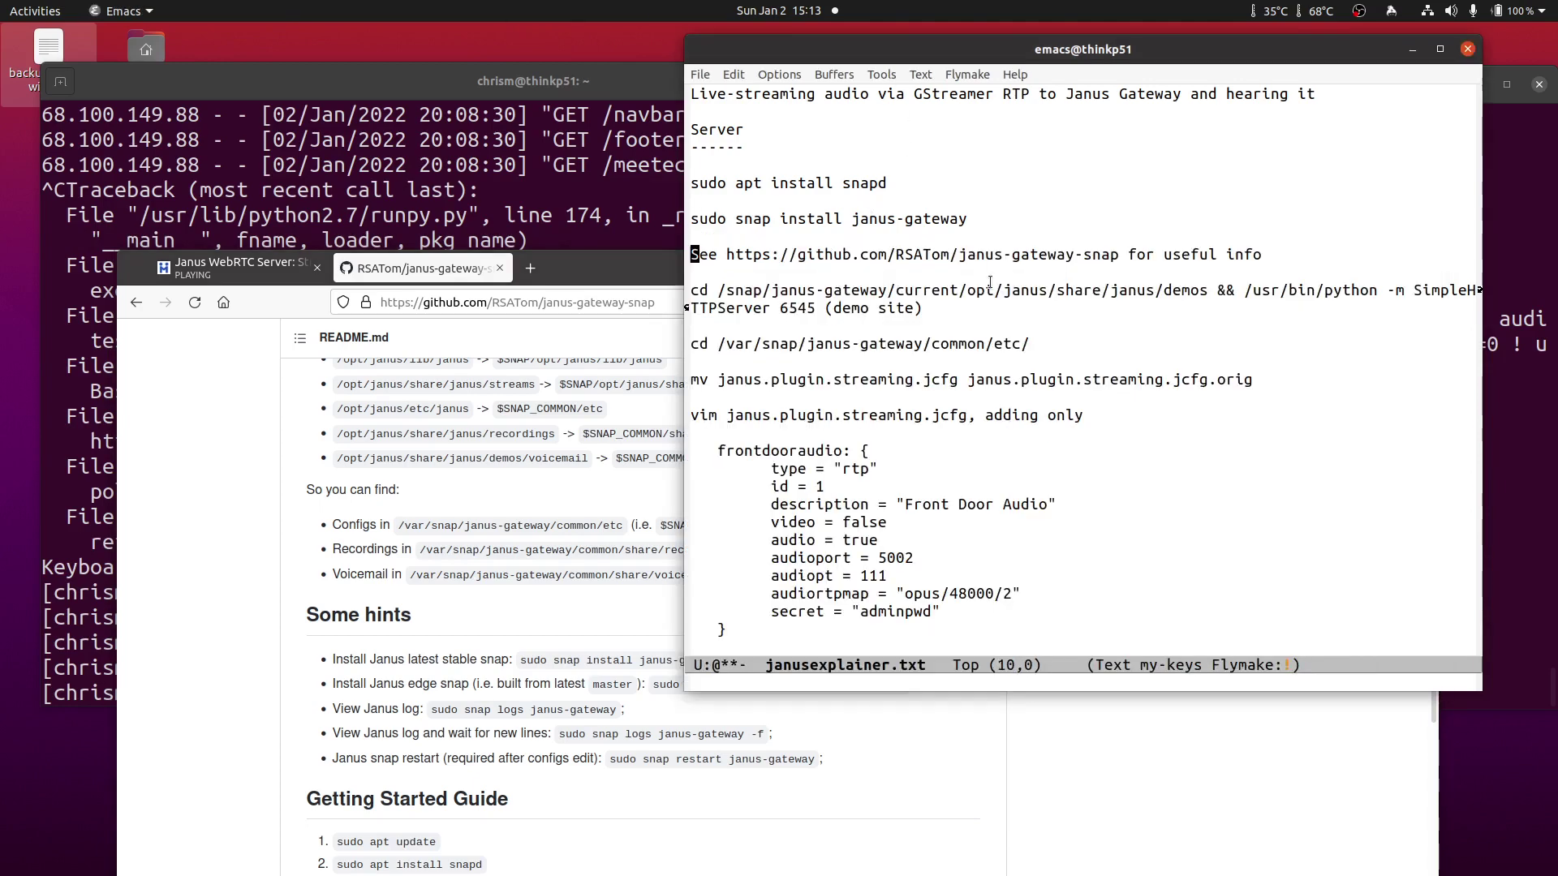
{"action": "key", "text": "Down"}
{"action": "key", "text": "Down"}
{"action": "left_click", "coordinate": [1519, 169]}
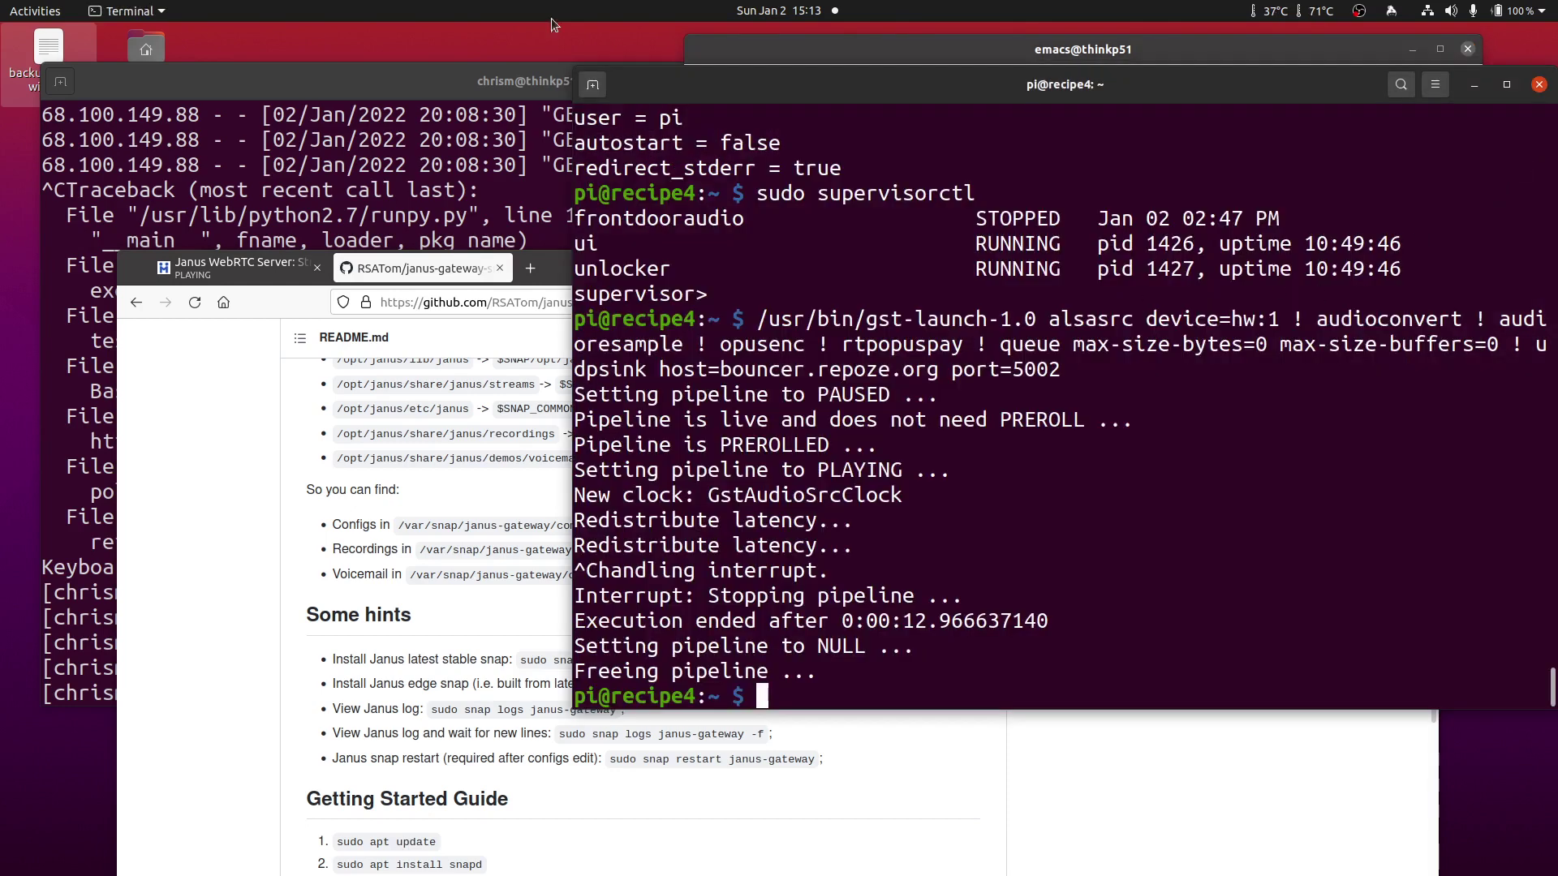
{"action": "left_click", "coordinate": [475, 123]}
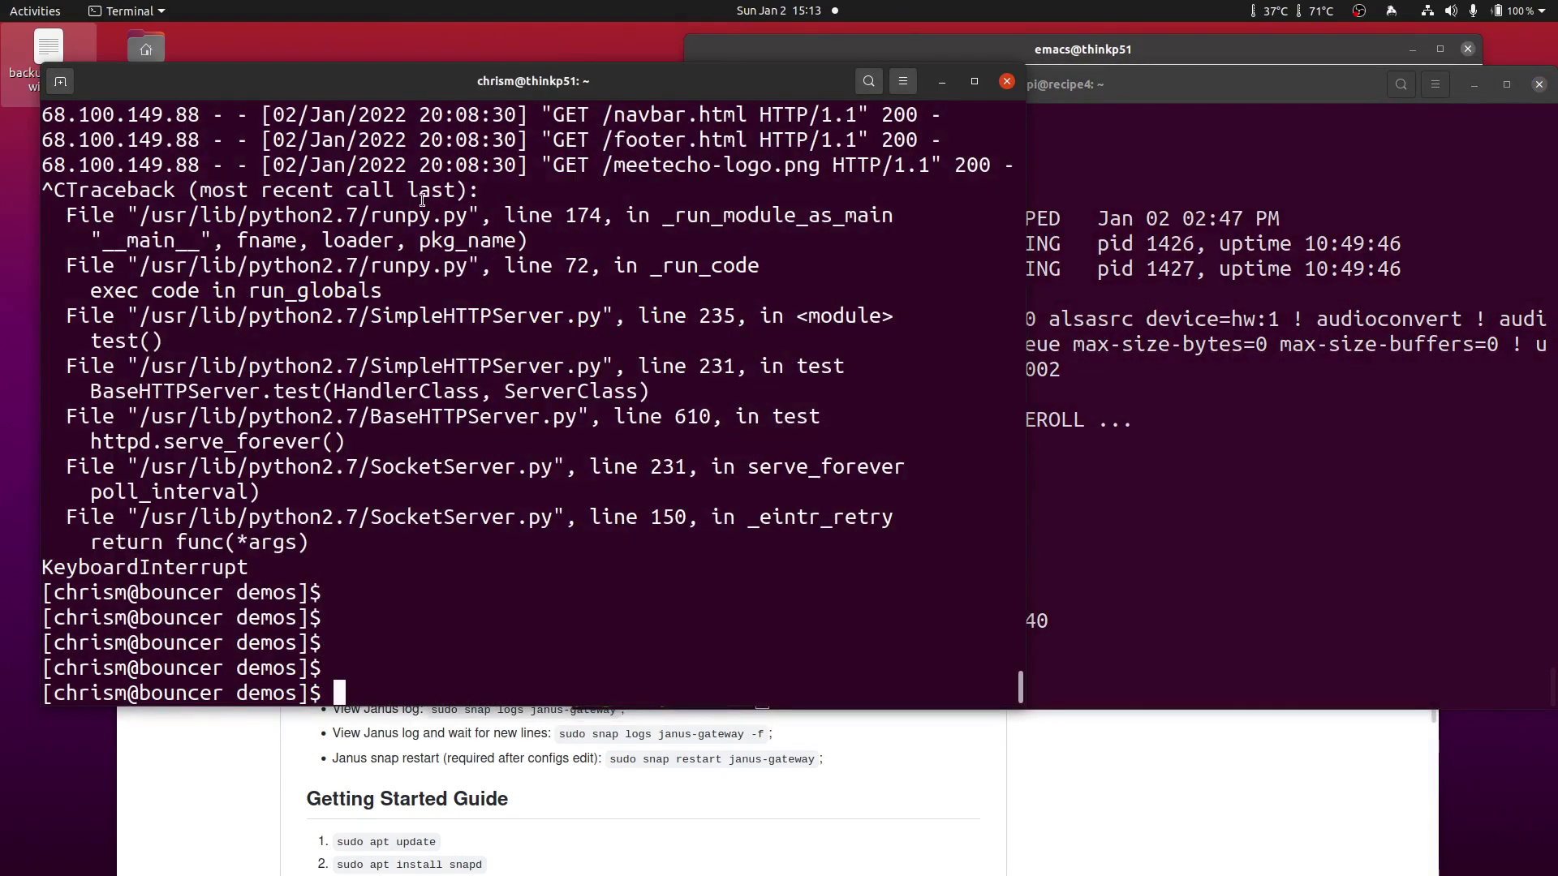
{"action": "left_click", "coordinate": [726, 52]}
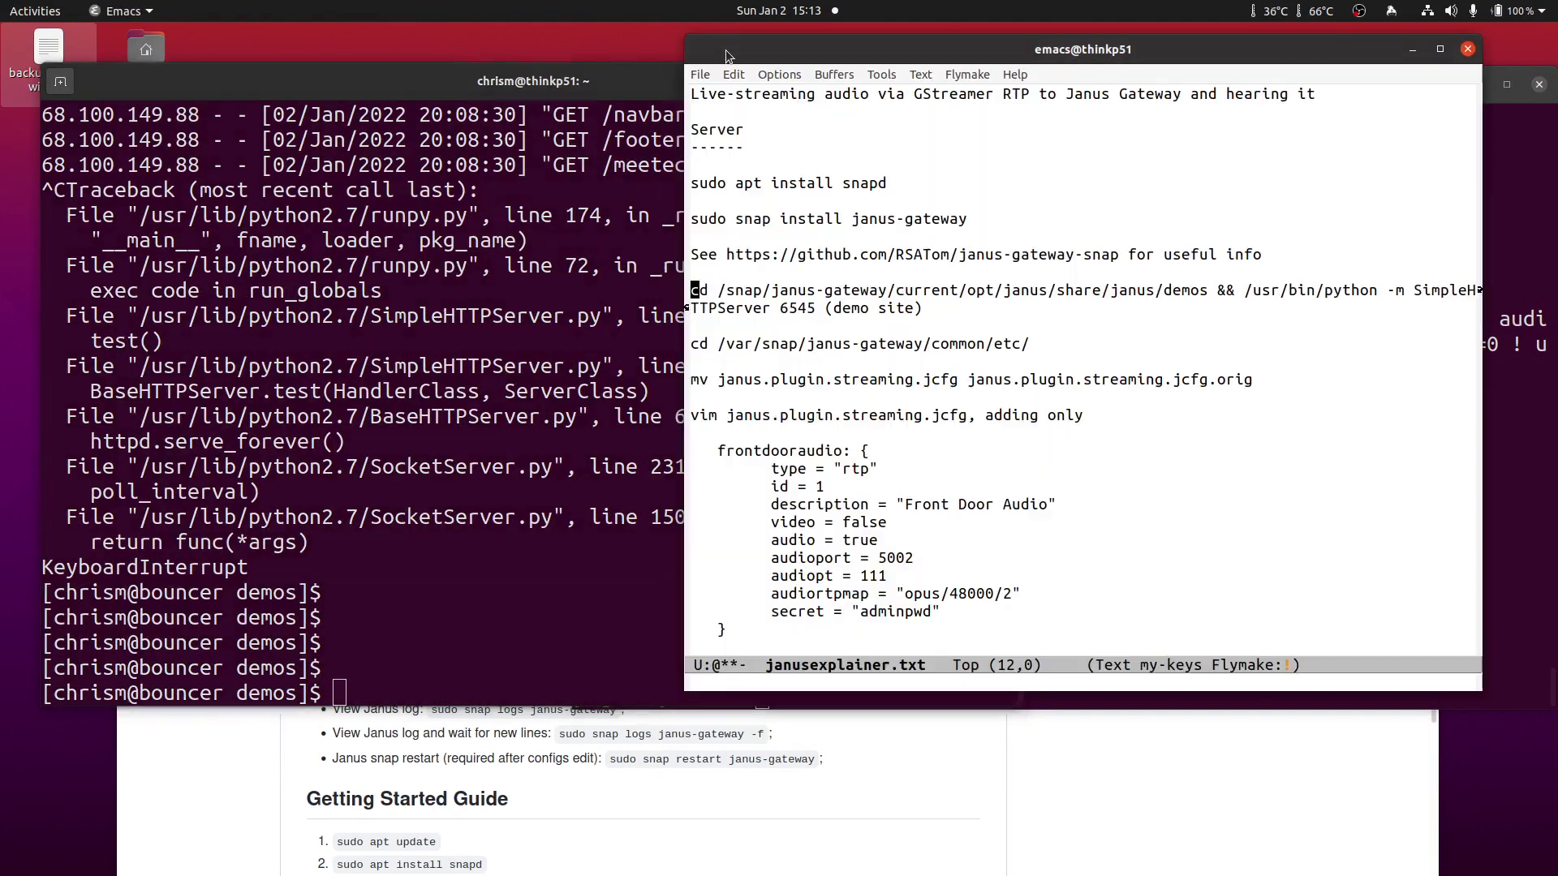
{"action": "key", "text": "Left"}
{"action": "key", "text": "Left"}
{"action": "key", "text": "Left"}
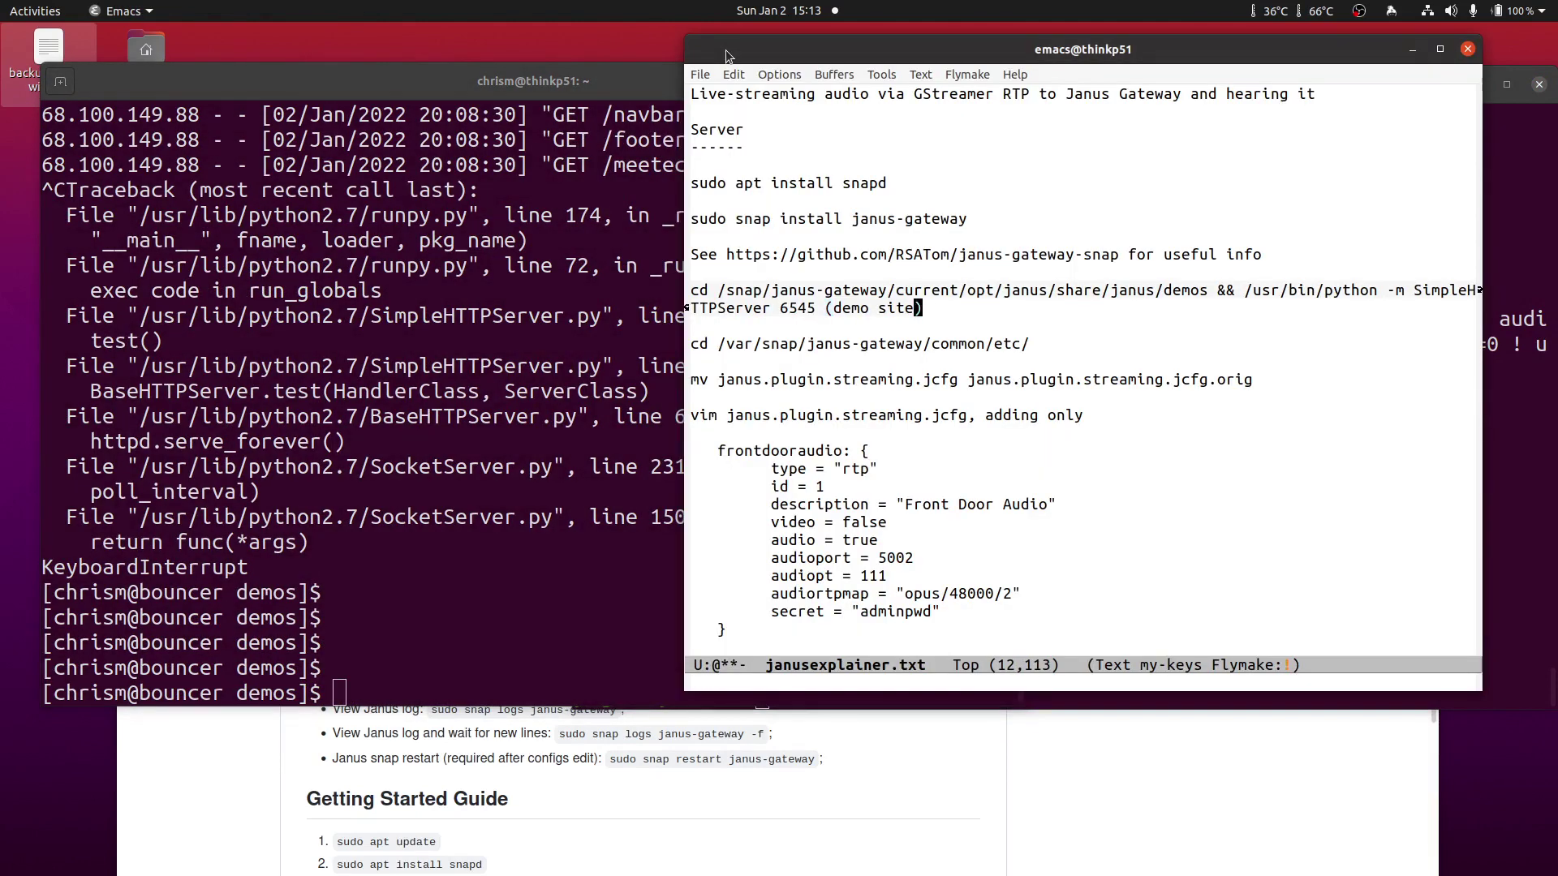
{"action": "key", "text": "Left"}
{"action": "key", "text": "Left"}
{"action": "key", "text": "Left"}
{"action": "key", "text": "Left"}
{"action": "key", "text": "Left"}
{"action": "key", "text": "Left"}
{"action": "key", "text": "Left"}
{"action": "key", "text": "Left"}
{"action": "key", "text": "Left"}
Step: Paste and run the demo server command in the bouncer terminal on port 6545
{"action": "left_click", "coordinate": [535, 80]}
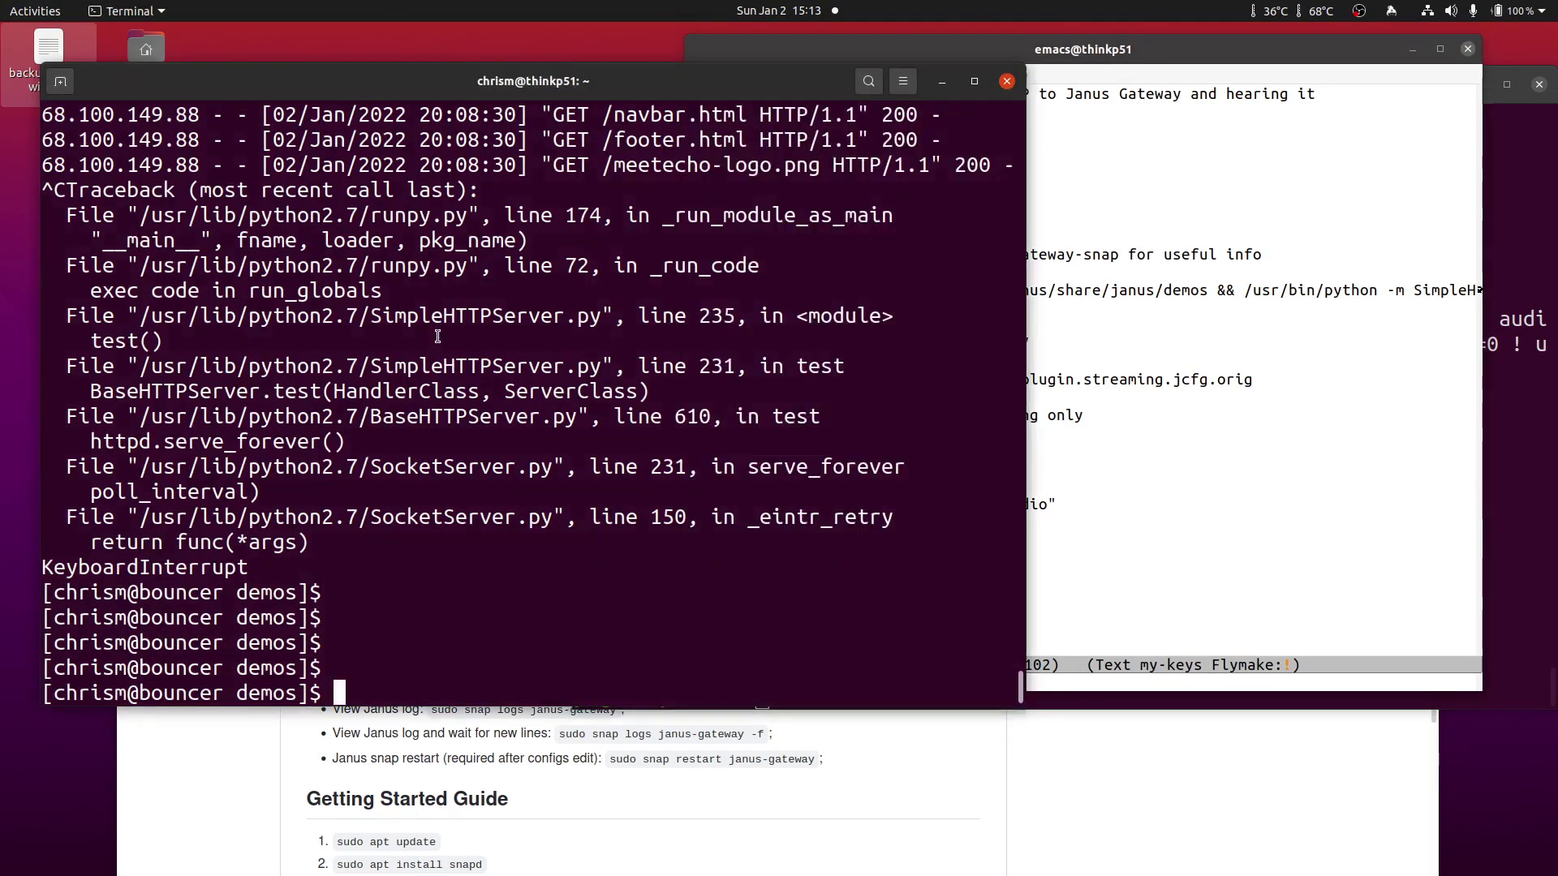
{"action": "type", "text": "cd /snap/janus-gateway/current/opt/janus/share/janus/demos && /usr/bin/python -m SimpleHTTPServer 6545"}
{"action": "key", "text": "Return"}
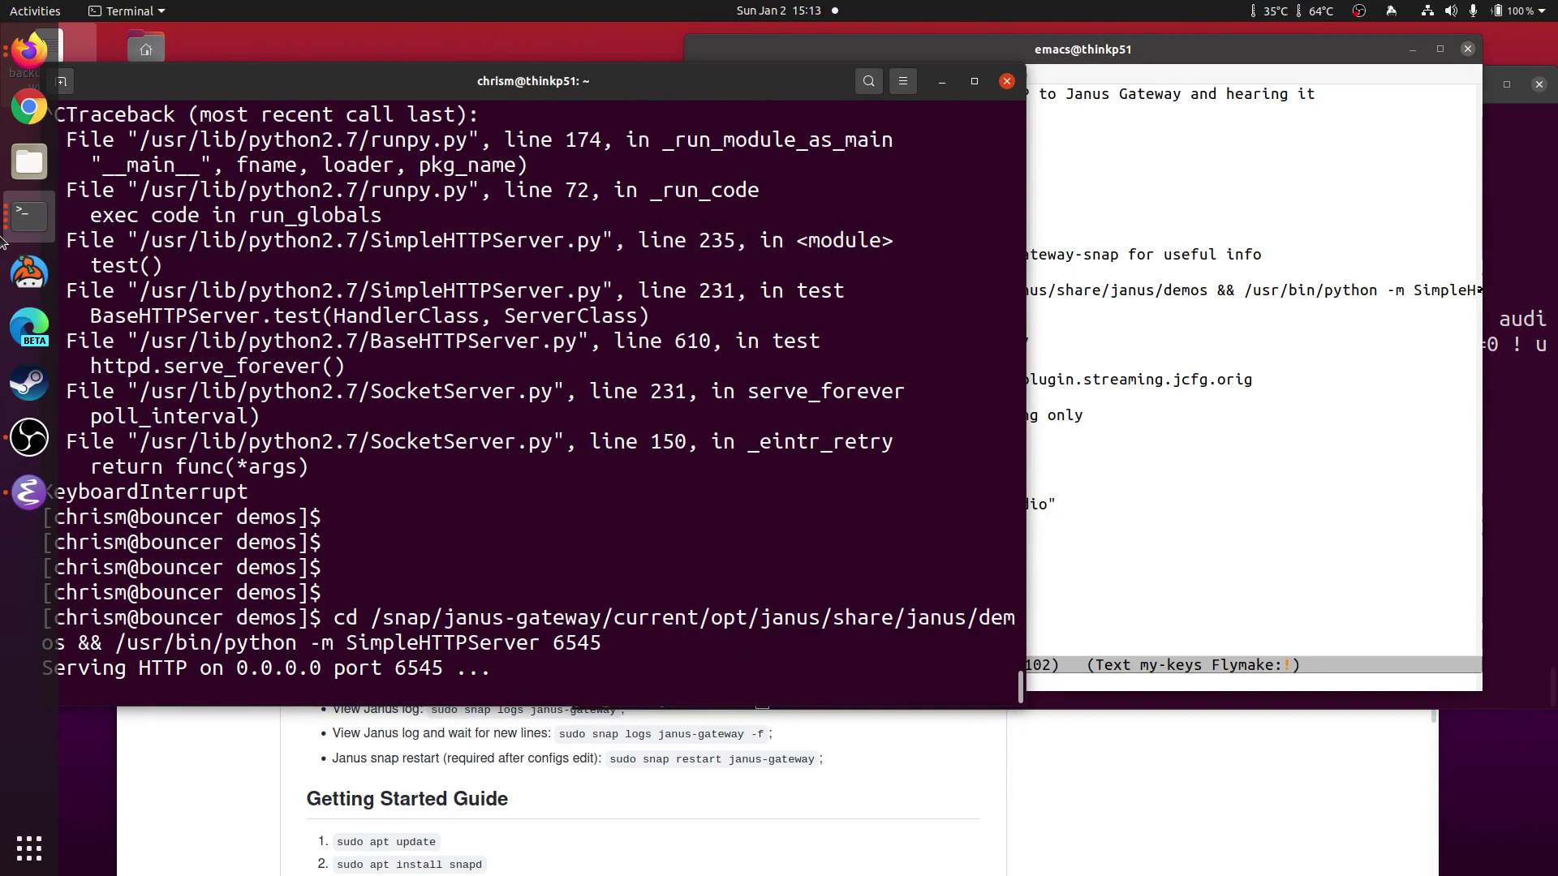
{"action": "left_click", "coordinate": [1190, 291]}
Step: Maximize, restore and move the Emacs notes window lower on screen
{"action": "left_click", "coordinate": [1102, 346]}
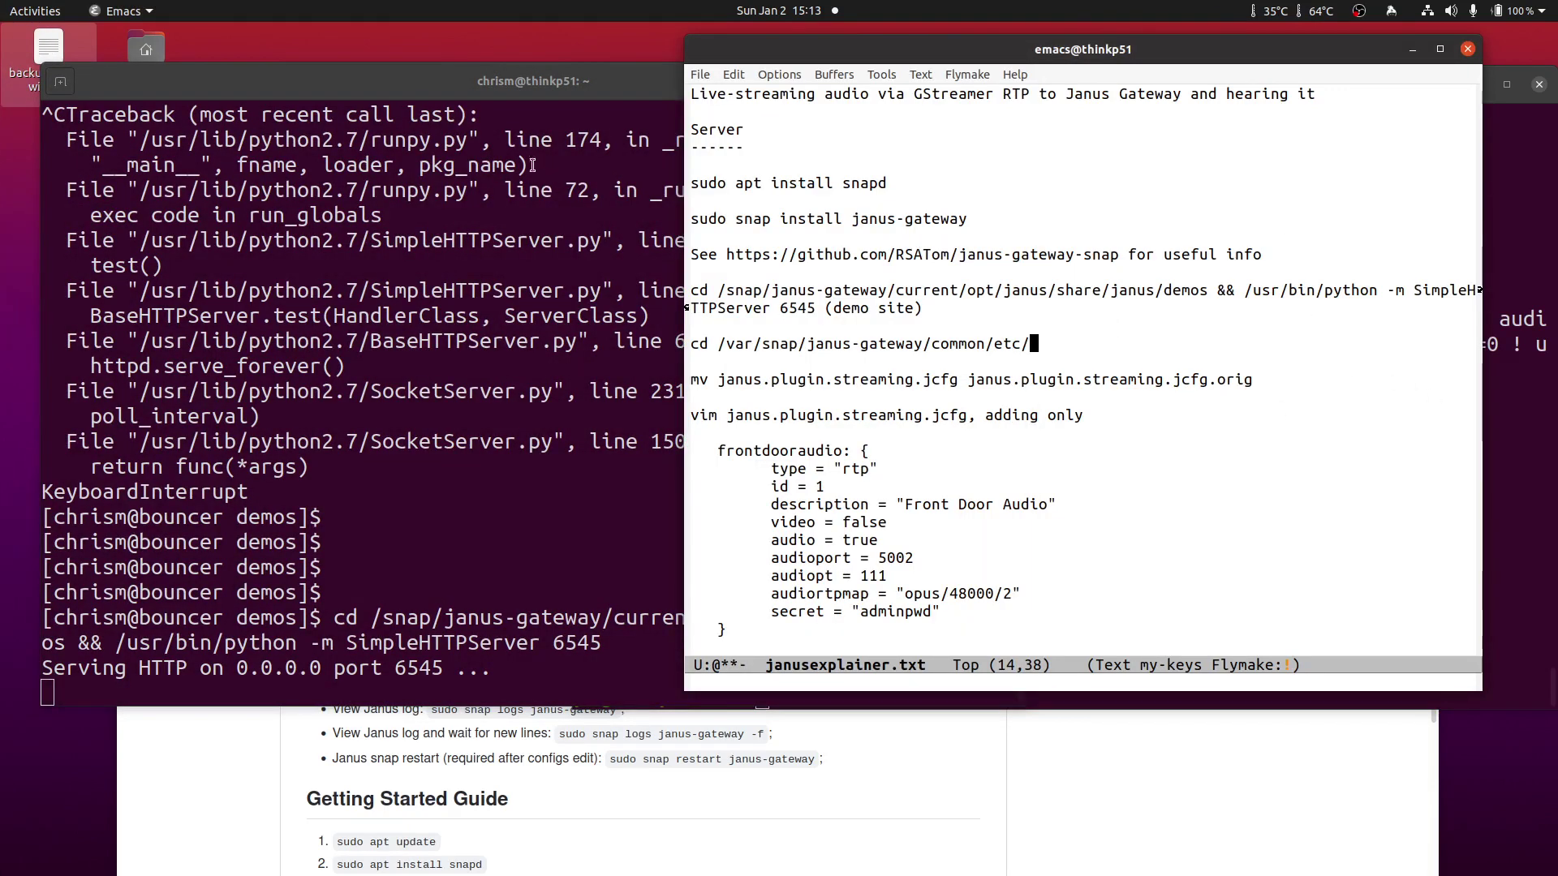
{"action": "double_click", "coordinate": [834, 43]}
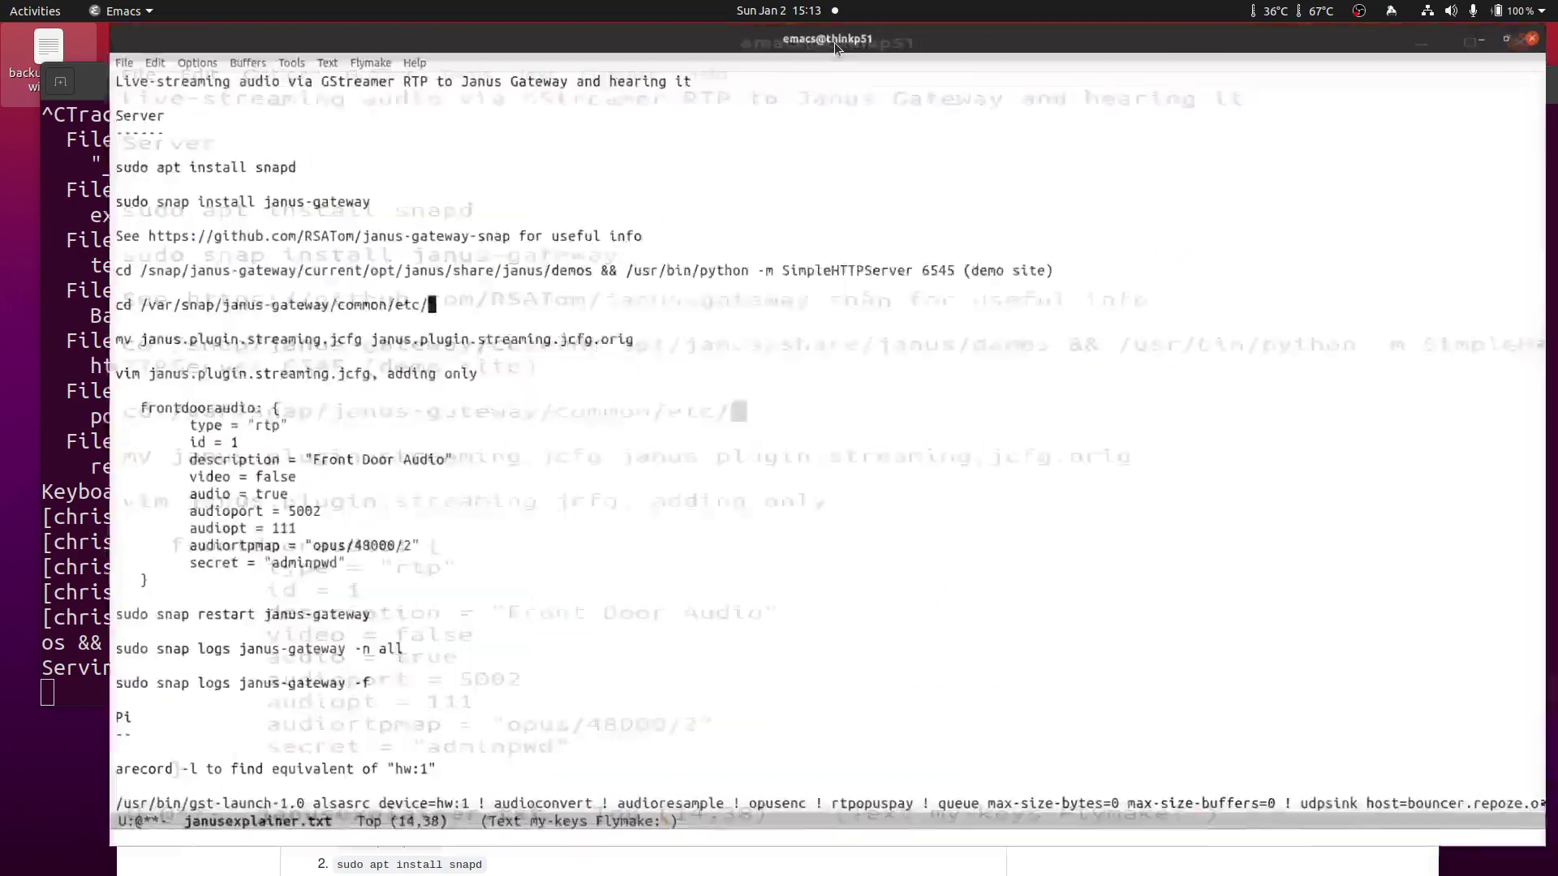
{"action": "double_click", "coordinate": [863, 25]}
{"action": "left_click_drag", "start_coordinate": [836, 47], "coordinate": [792, 122]}
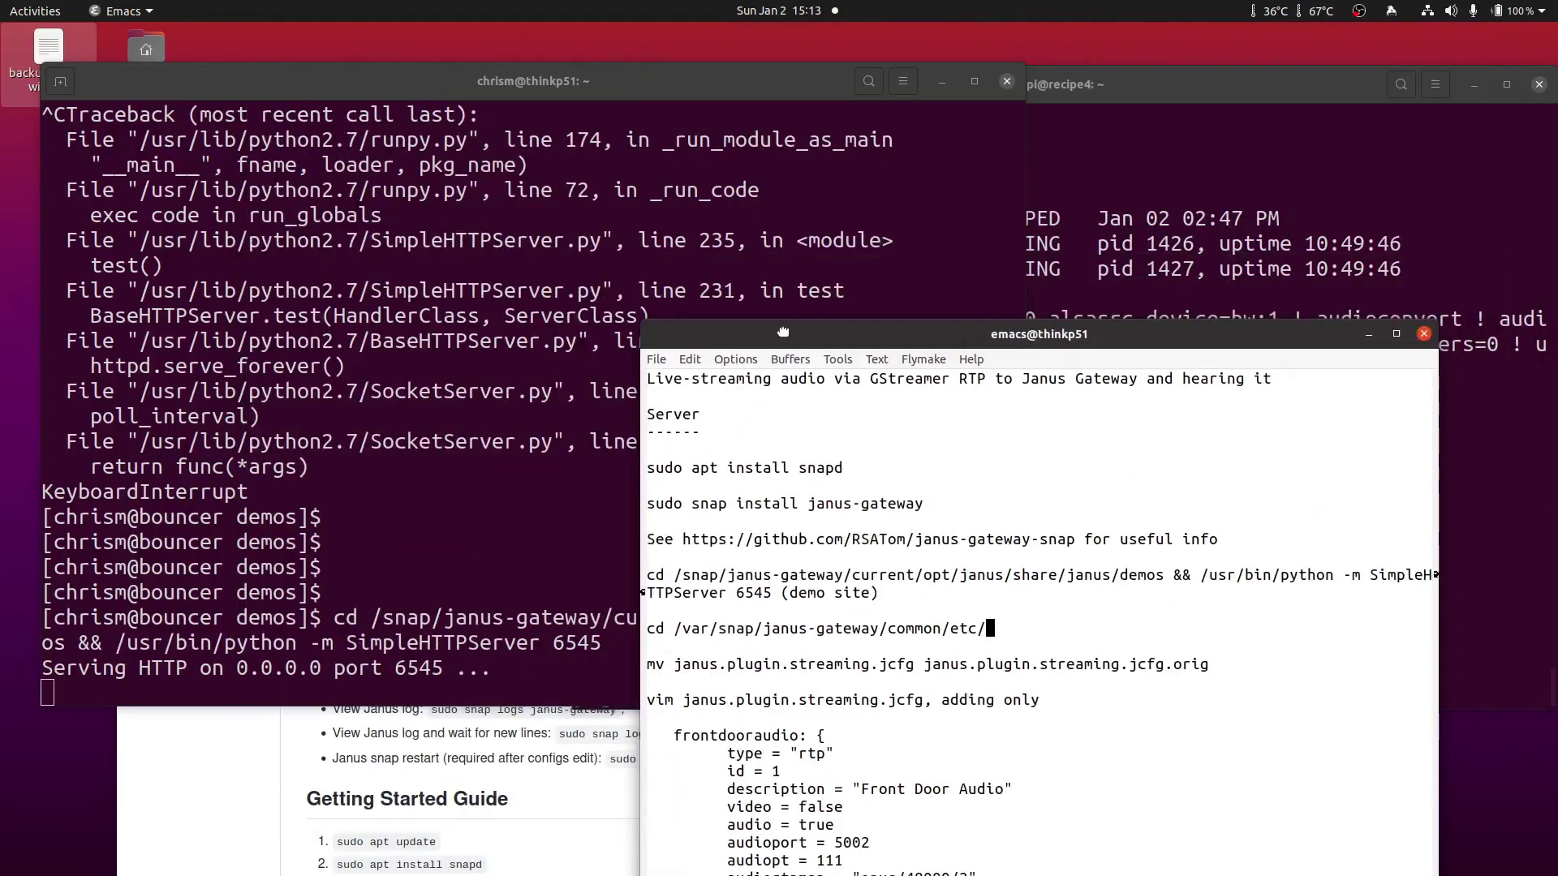
{"action": "left_click", "coordinate": [1099, 194]}
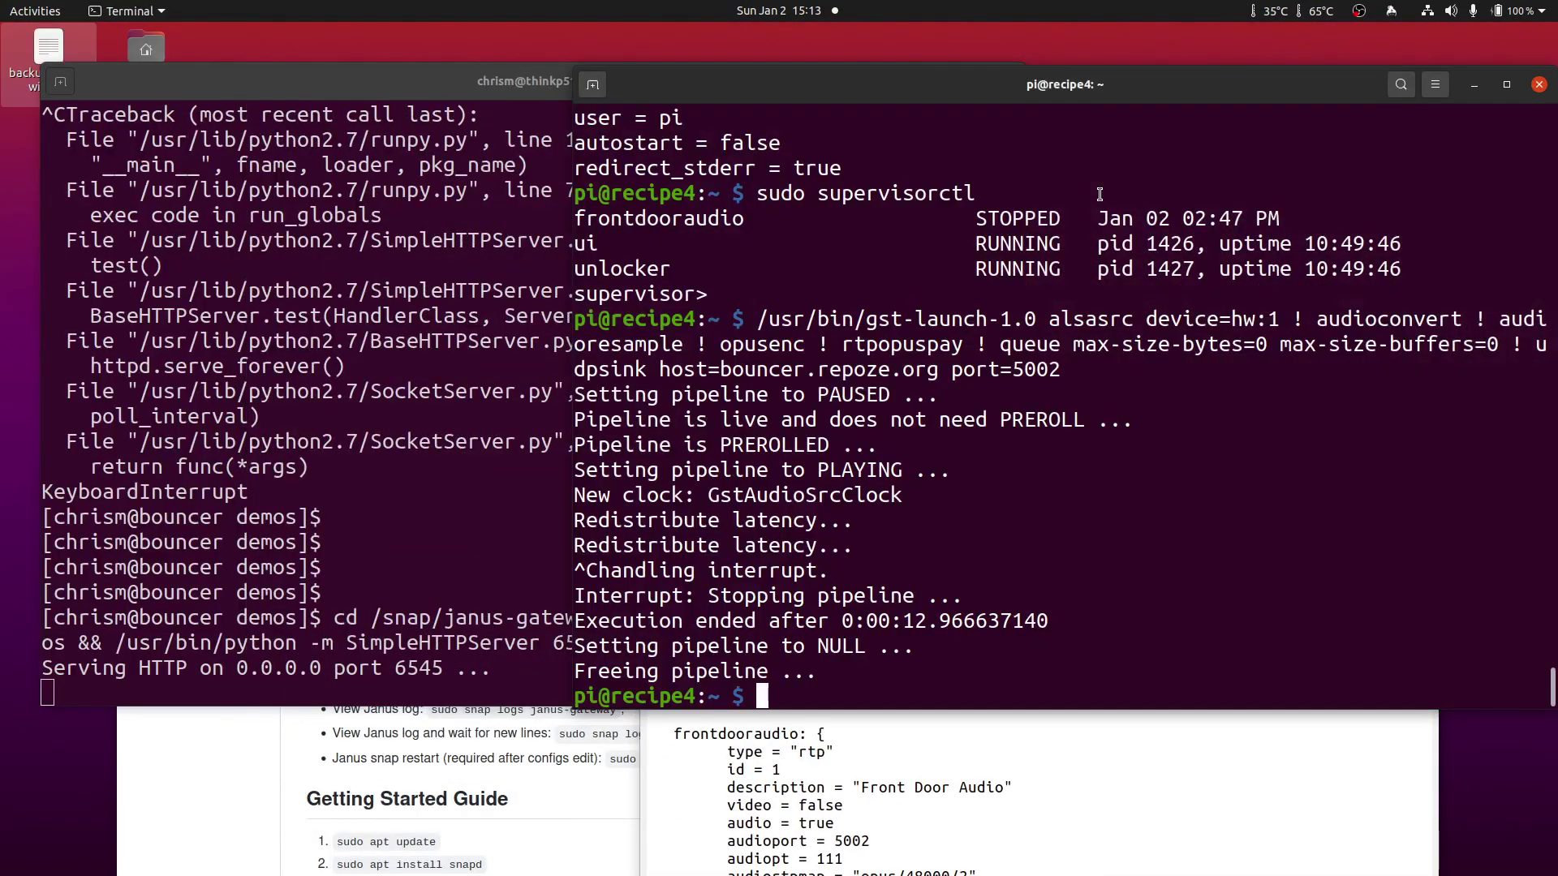
Step: Pick the bouncer terminal showing the Janus frontdooraudio log from the dock previews
{"action": "left_click", "coordinate": [30, 217]}
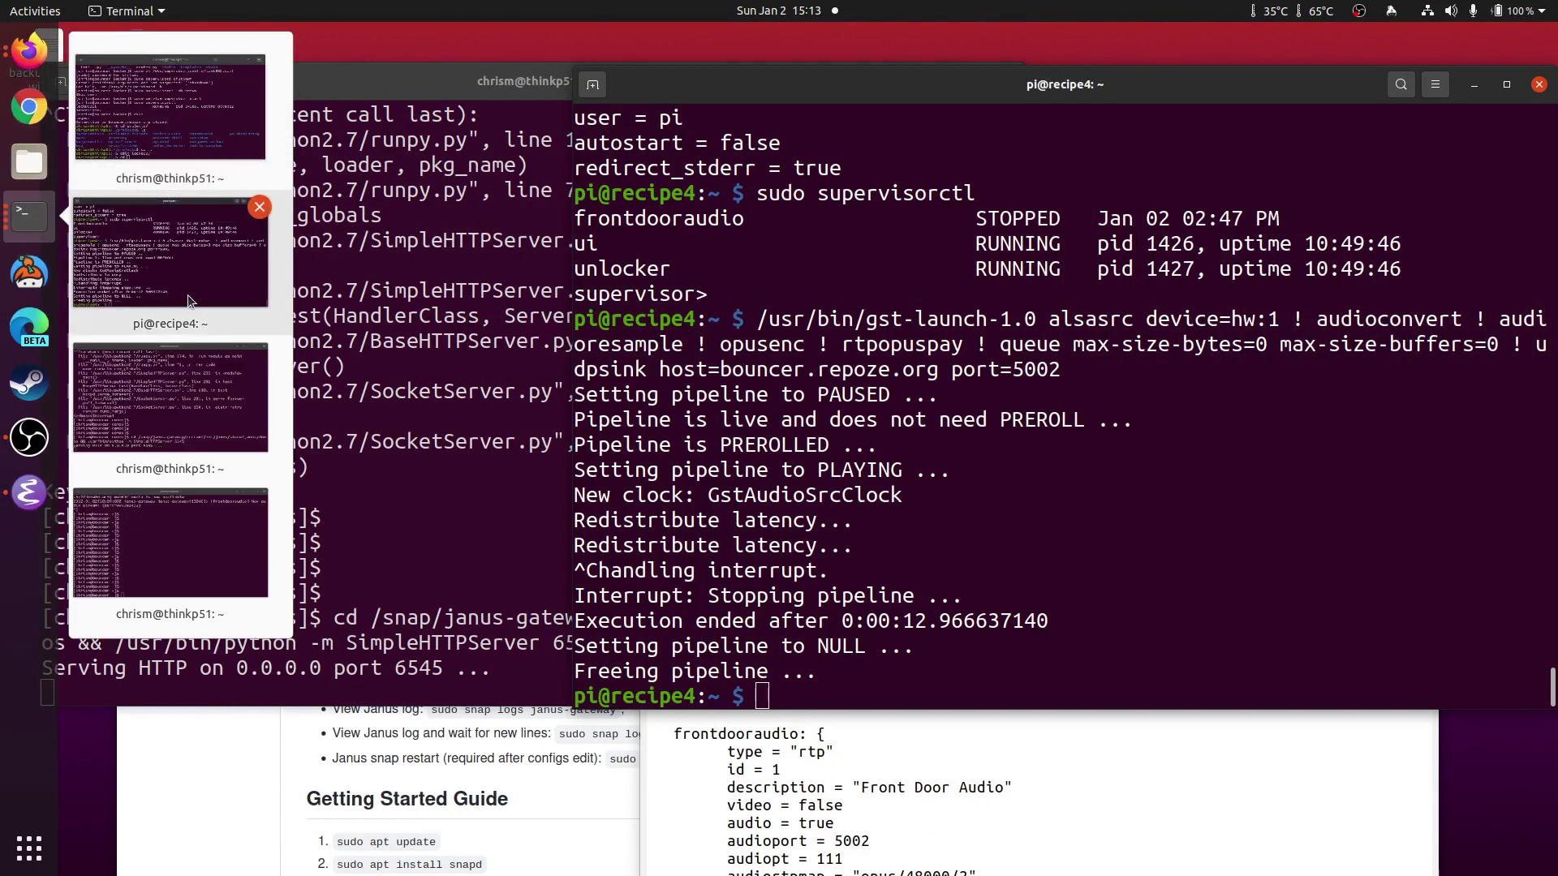
{"action": "left_click", "coordinate": [170, 256]}
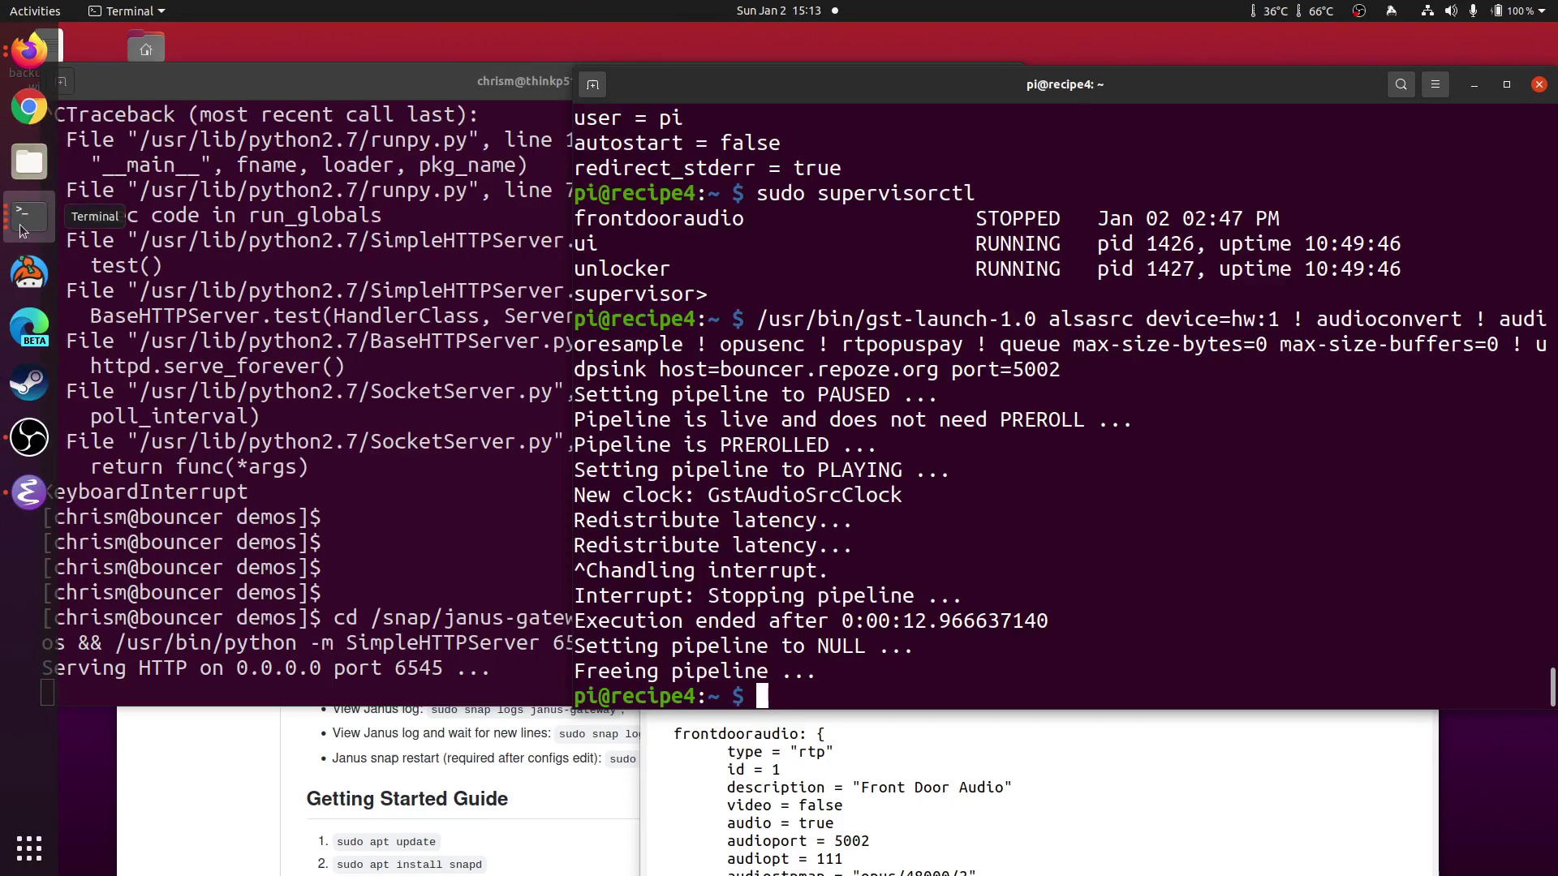
{"action": "left_click", "coordinate": [31, 217]}
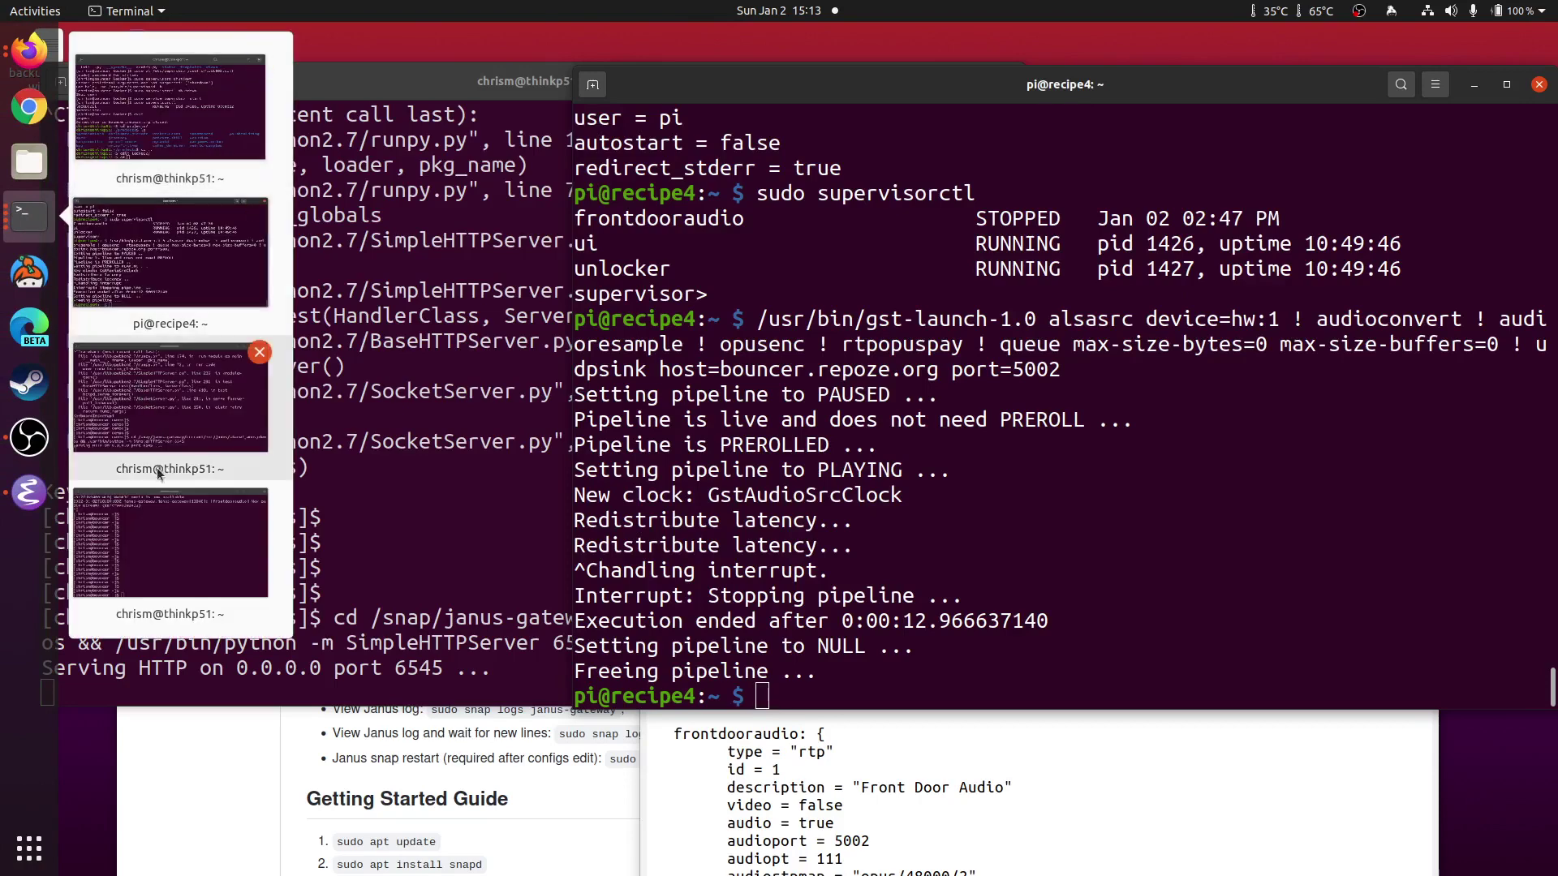
{"action": "left_click", "coordinate": [169, 542]}
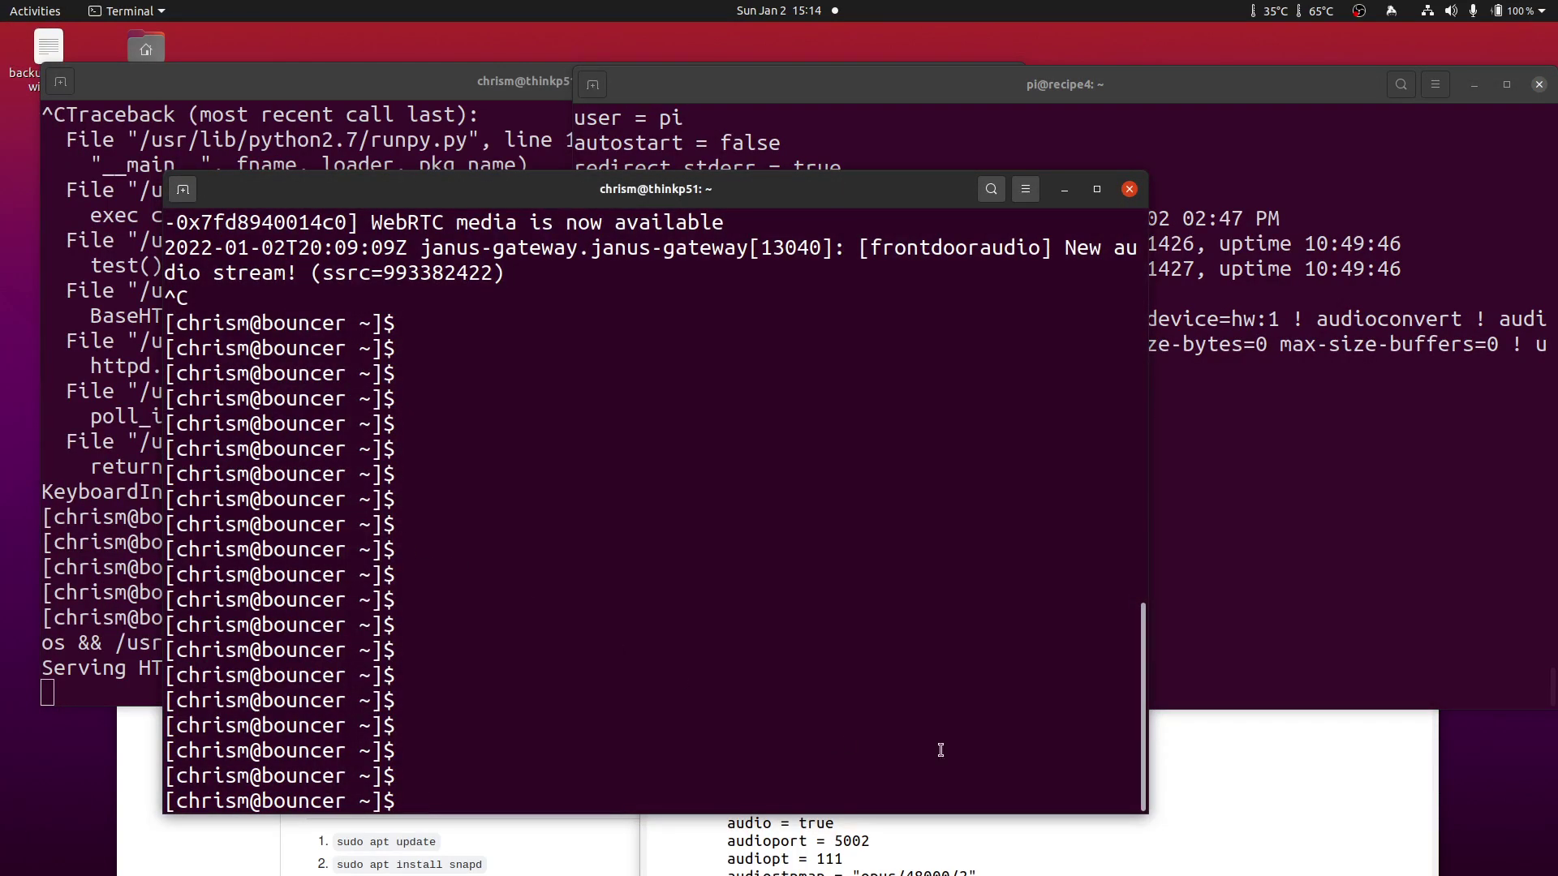
Step: Copy the config directory command from the notes, run it on bouncer, and list the files
{"action": "left_click", "coordinate": [1286, 768]}
{"action": "key", "text": "Up"}
{"action": "key", "text": "Up"}
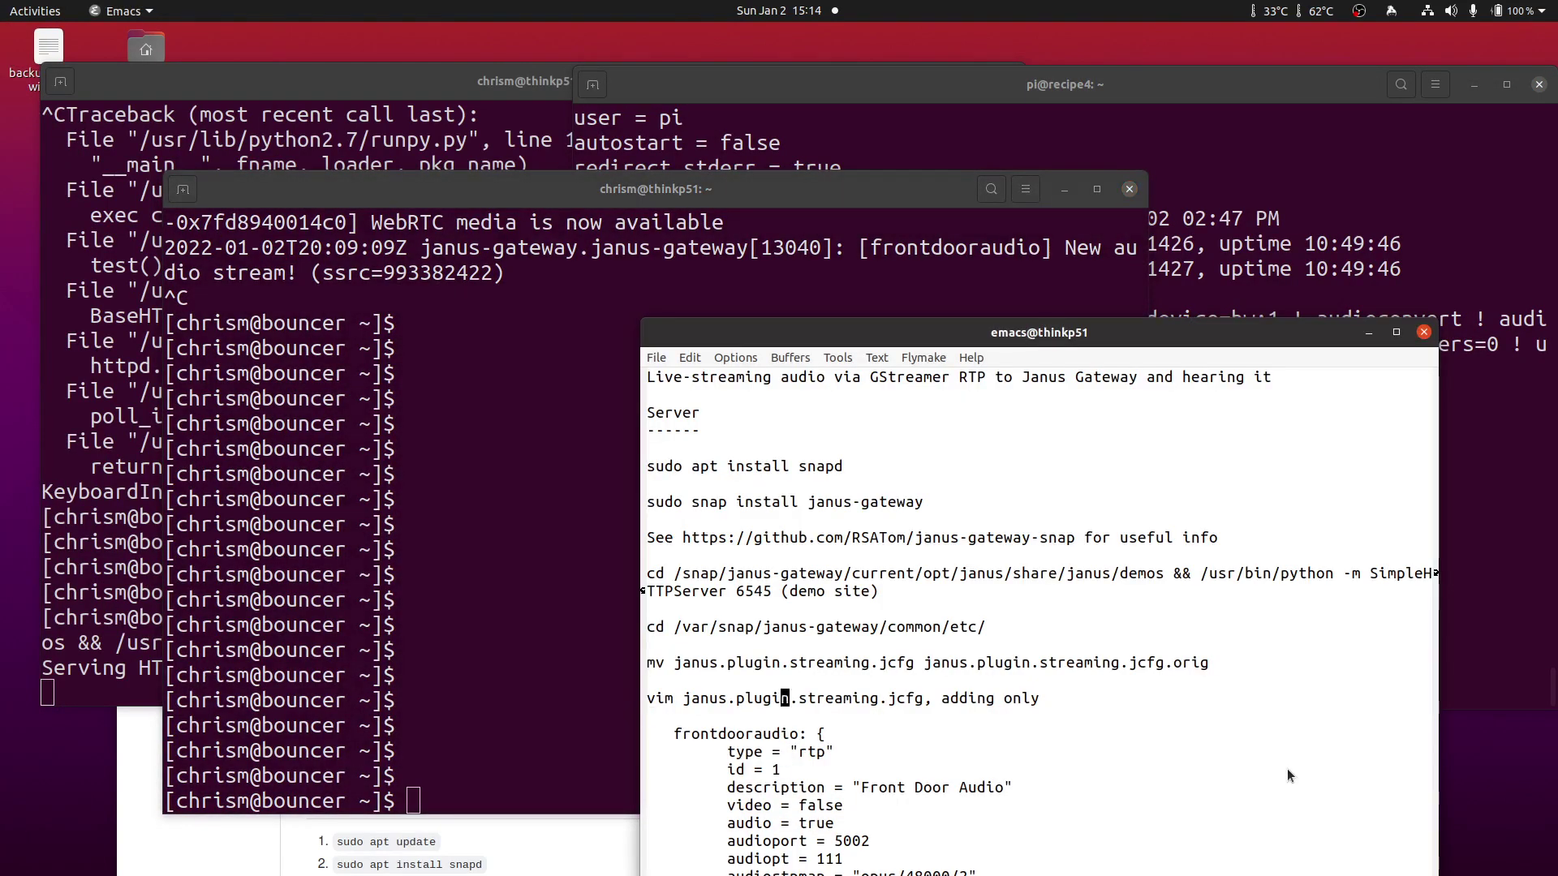
{"action": "key", "text": "Up"}
{"action": "key", "text": "Up"}
{"action": "key", "text": "Up"}
{"action": "key", "text": "alt+b"}
{"action": "key", "text": "alt+b"}
{"action": "key", "text": "alt+b"}
{"action": "key", "text": "alt+b"}
{"action": "key", "text": "ctrl+e"}
{"action": "left_click", "coordinate": [443, 588]}
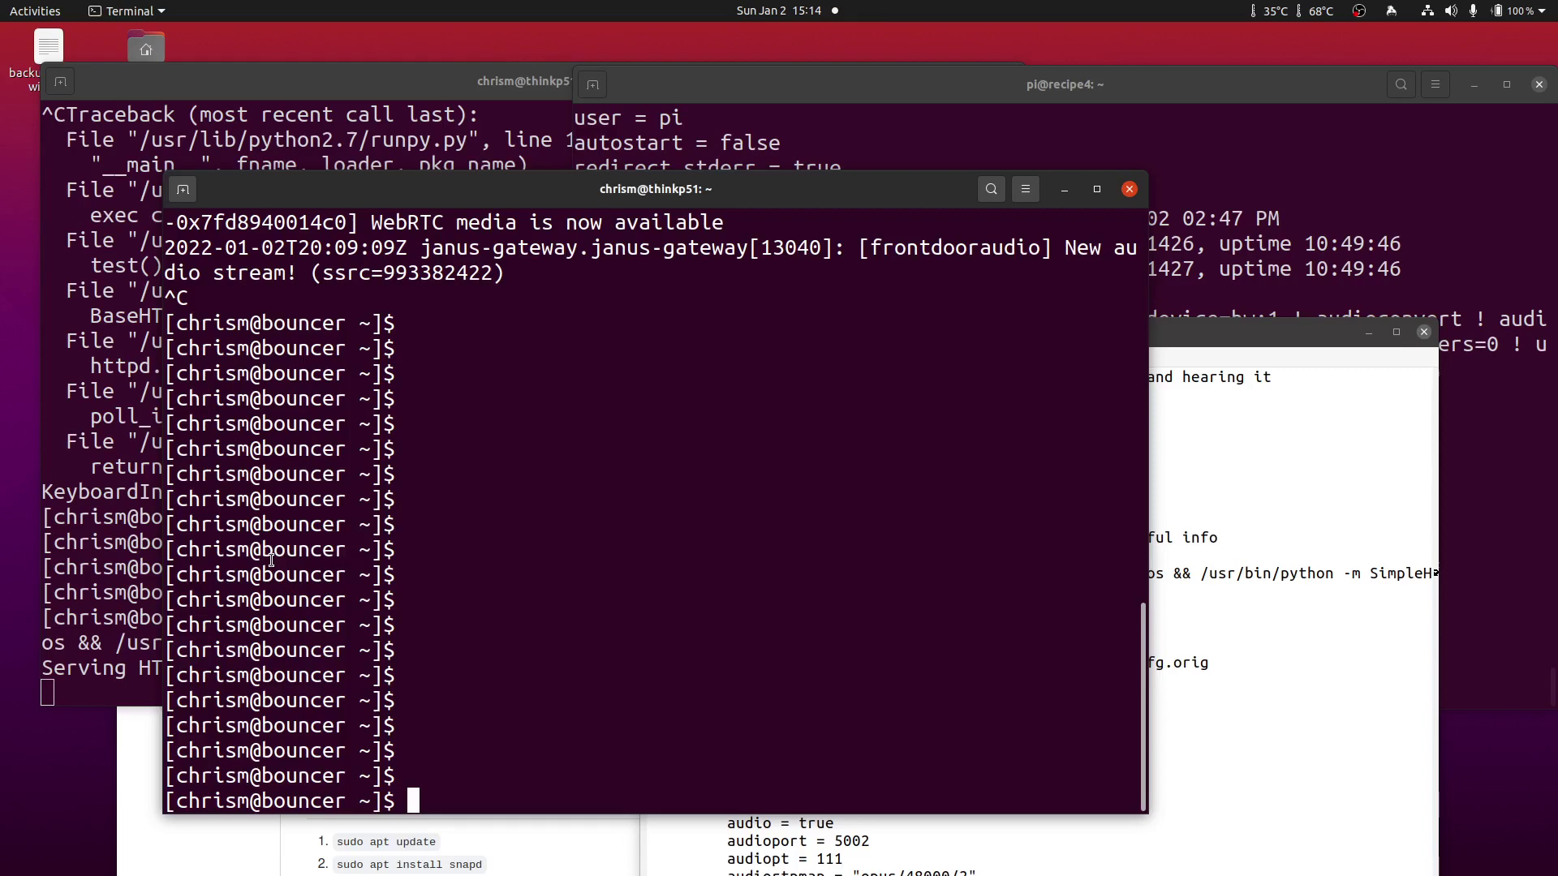
{"action": "middle_click", "coordinate": [443, 587]}
{"action": "key", "text": "Return"}
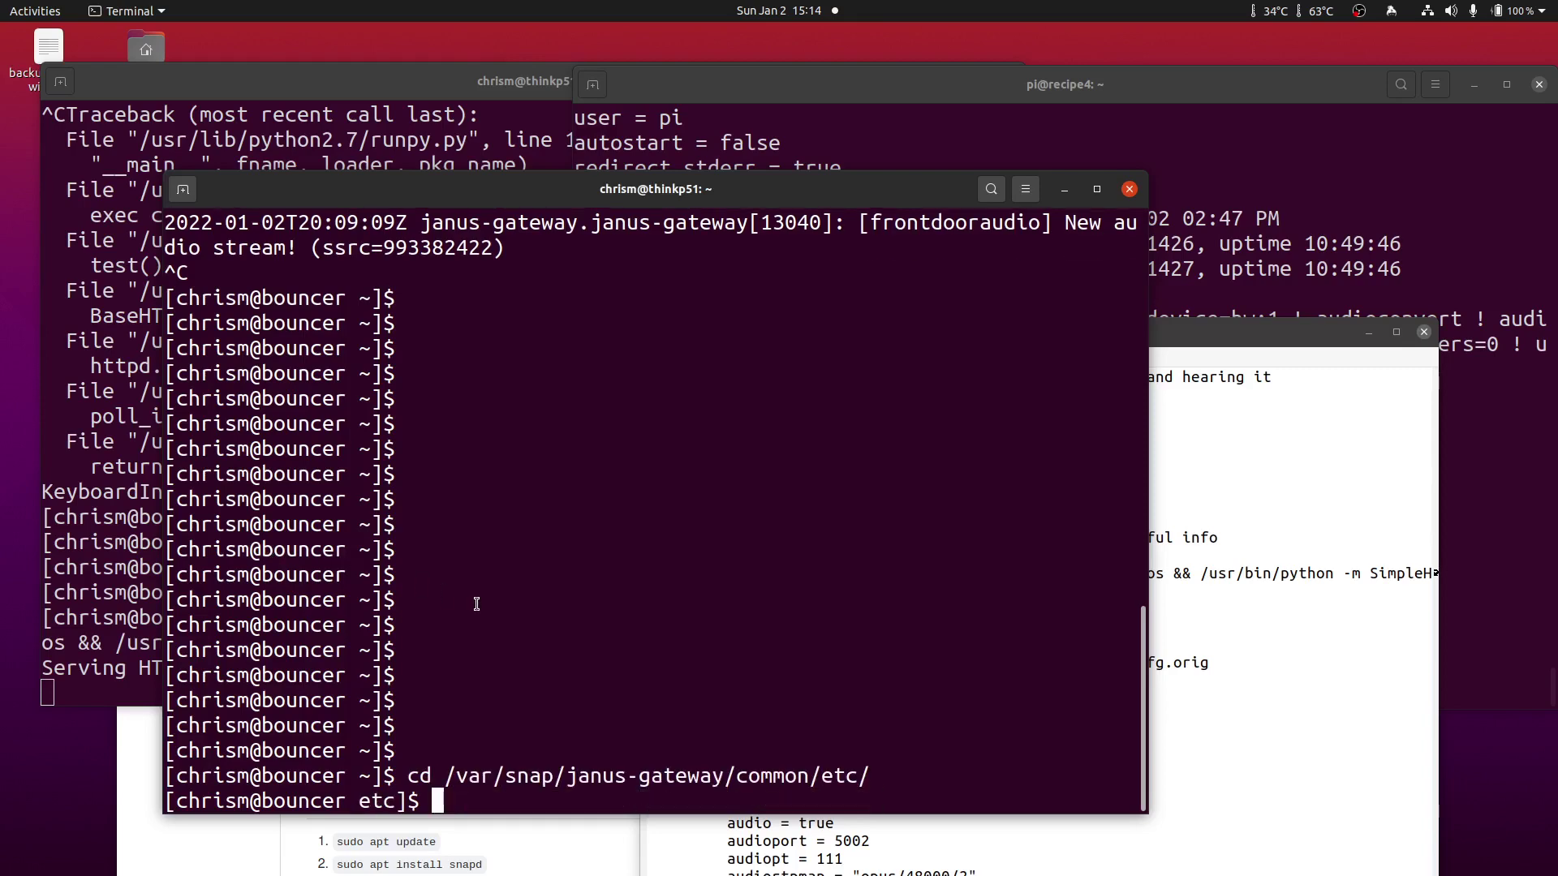
{"action": "type", "text": "ls -al"}
{"action": "key", "text": "Return"}
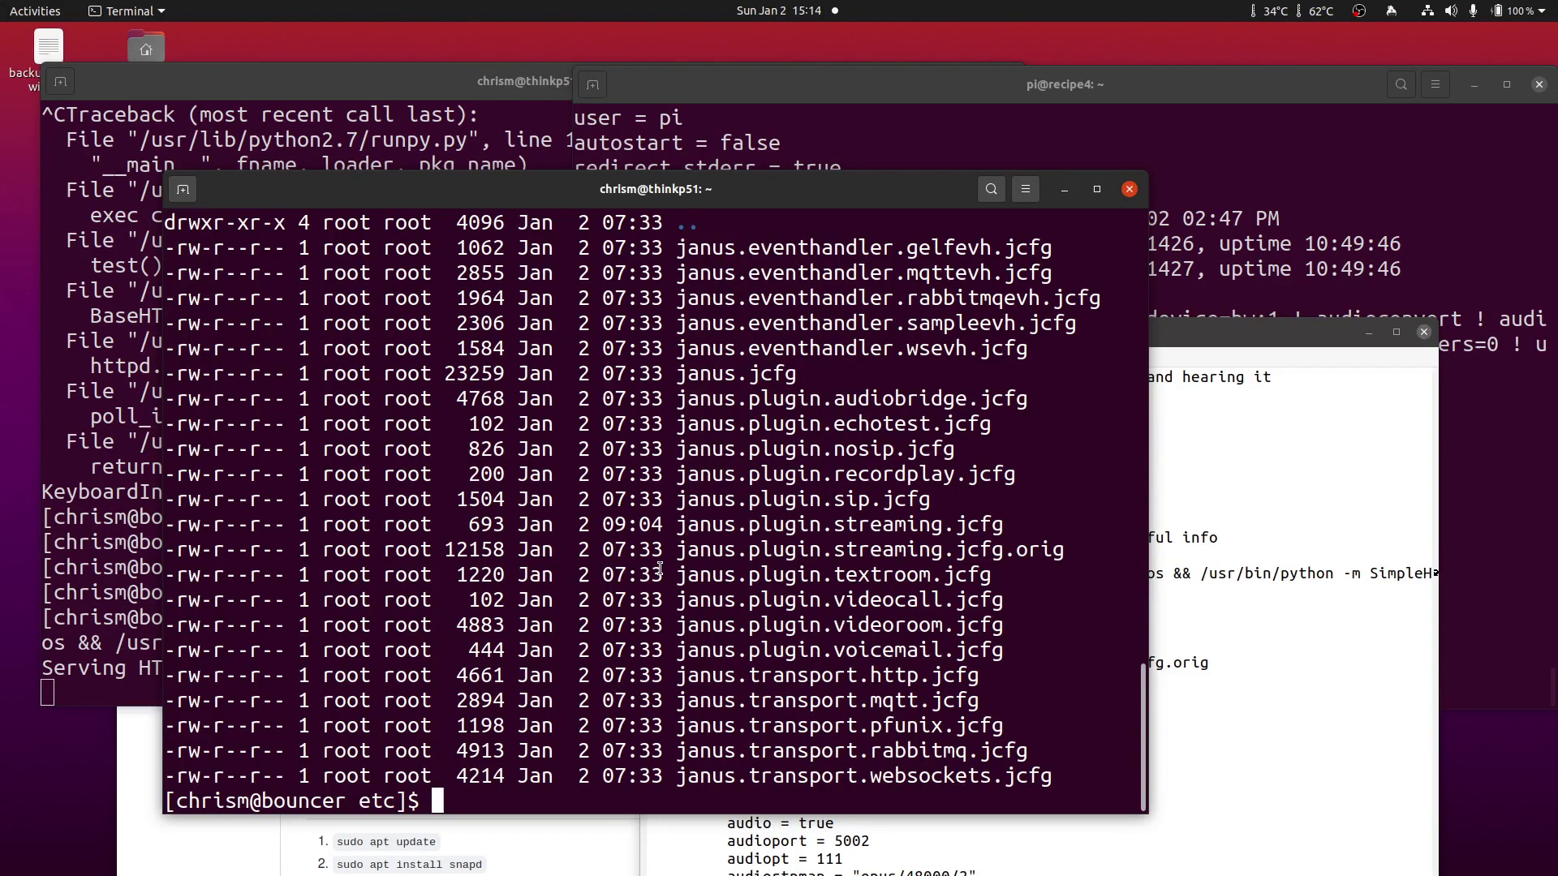
Step: Select the full file name 'janus.plugin.streaming.jcfg.orig' in the listing
{"action": "left_click_drag", "start_coordinate": [682, 550], "coordinate": [876, 549]}
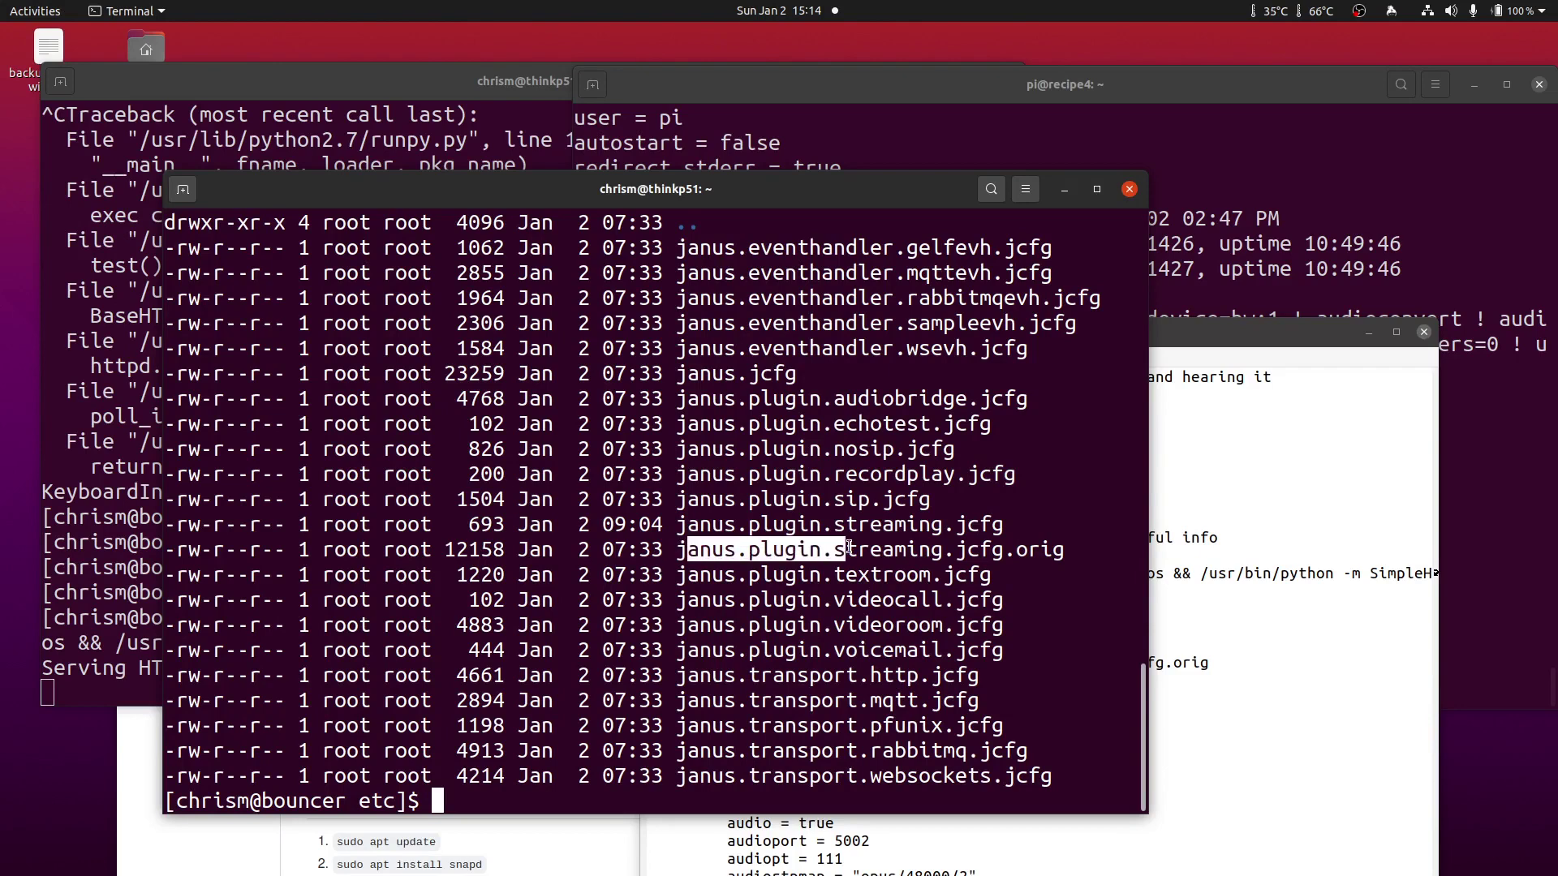
{"action": "left_click", "coordinate": [804, 554]}
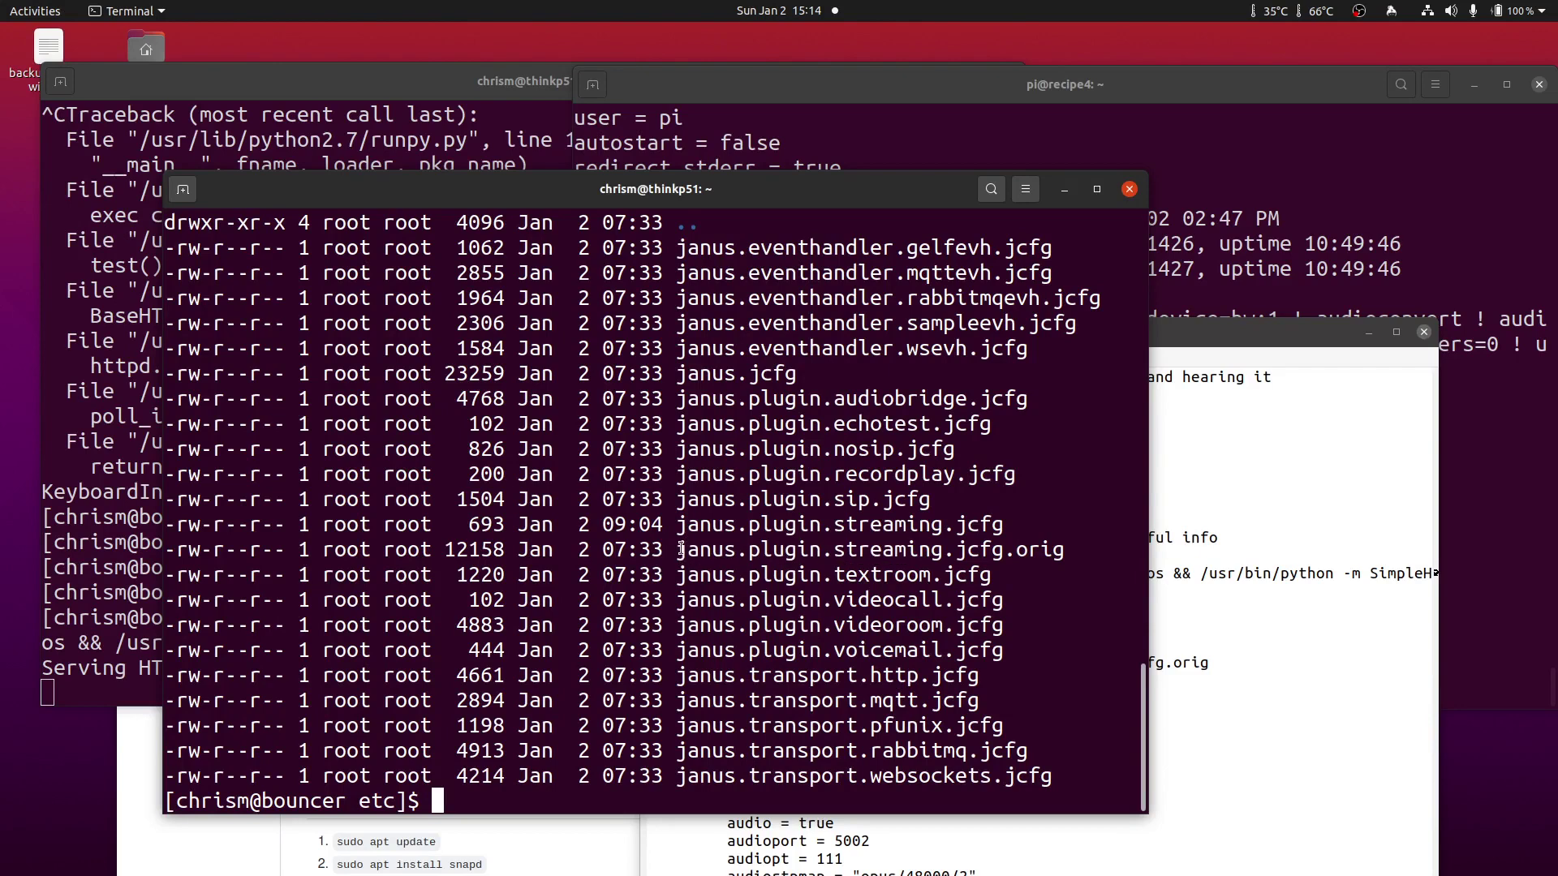
{"action": "left_click_drag", "start_coordinate": [678, 550], "coordinate": [1069, 555]}
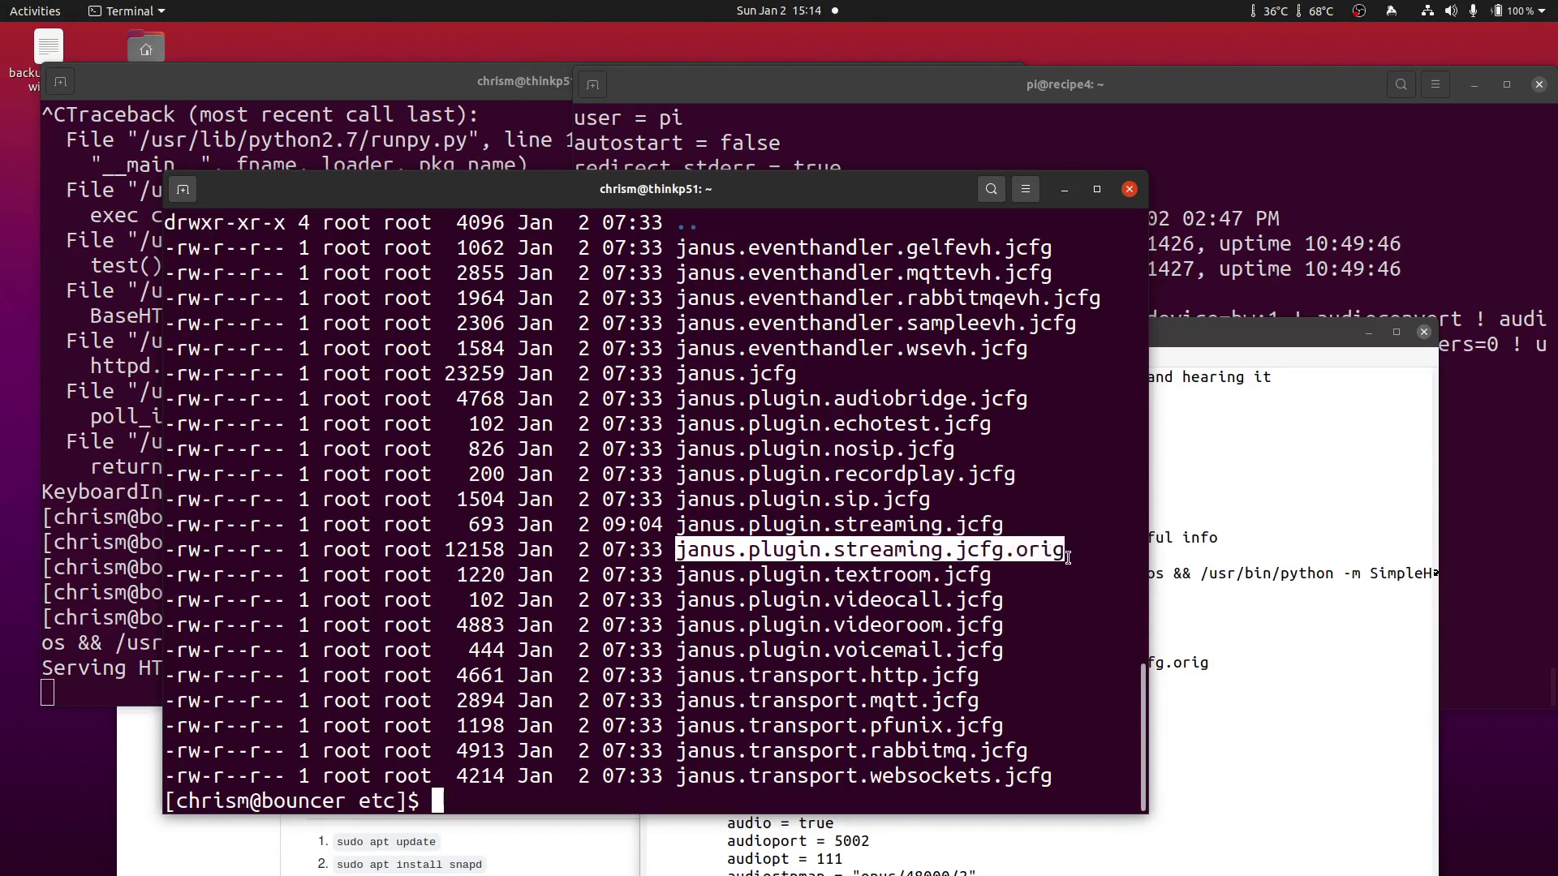
{"action": "right_click", "coordinate": [1053, 544]}
{"action": "left_click", "coordinate": [1092, 557]}
{"action": "type", "text": "cat"}
Step: Print janus.plugin.streaming.jcfg.orig with cat, adding blank lines after it
{"action": "middle_click", "coordinate": [898, 548]}
{"action": "key", "text": "Return"}
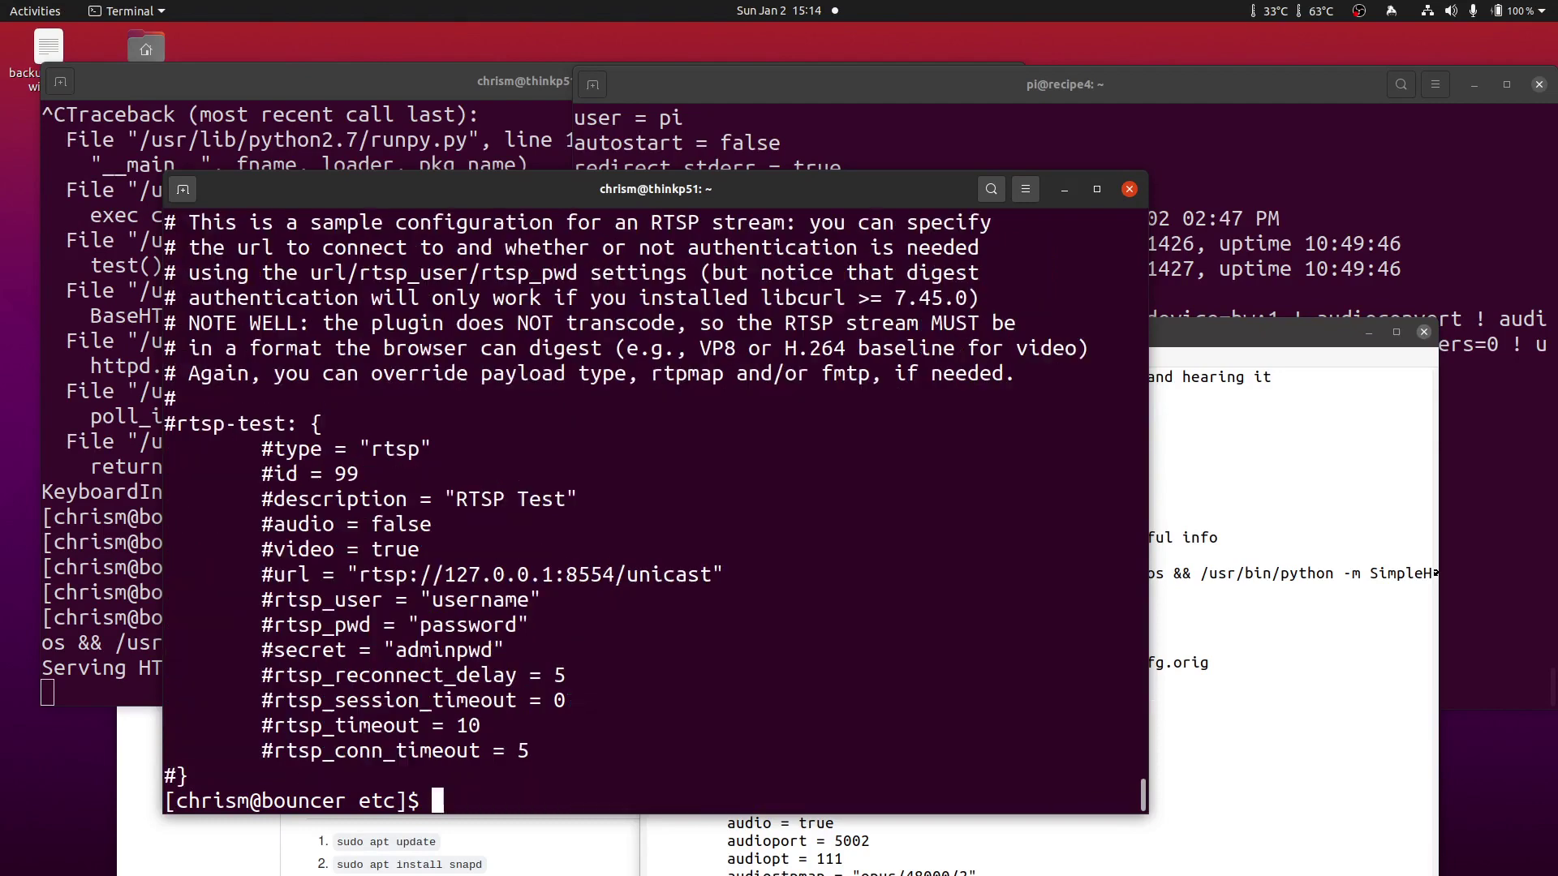
{"action": "scroll", "coordinate": [655, 511], "scroll_direction": "up", "scroll_amount": 10}
{"action": "scroll", "coordinate": [655, 512], "scroll_direction": "up", "scroll_amount": 10}
{"action": "scroll", "coordinate": [655, 511], "scroll_direction": "up", "scroll_amount": 10}
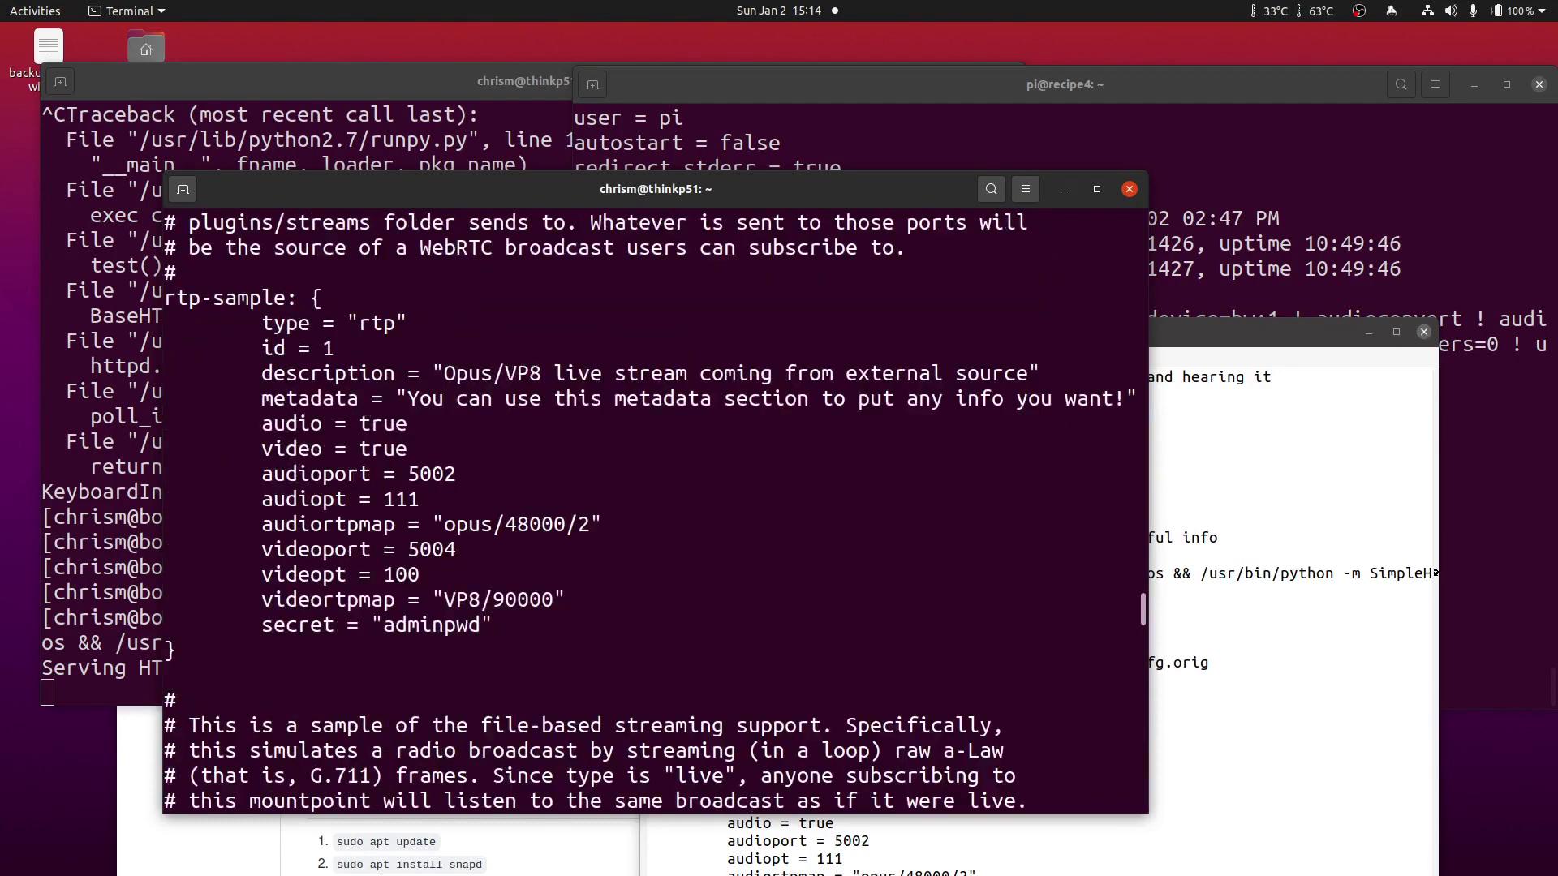
{"action": "scroll", "coordinate": [655, 511], "scroll_direction": "up", "scroll_amount": 10}
{"action": "scroll", "coordinate": [656, 511], "scroll_direction": "down", "scroll_amount": 10}
{"action": "scroll", "coordinate": [655, 512], "scroll_direction": "down", "scroll_amount": 10}
{"action": "scroll", "coordinate": [655, 511], "scroll_direction": "down", "scroll_amount": 10}
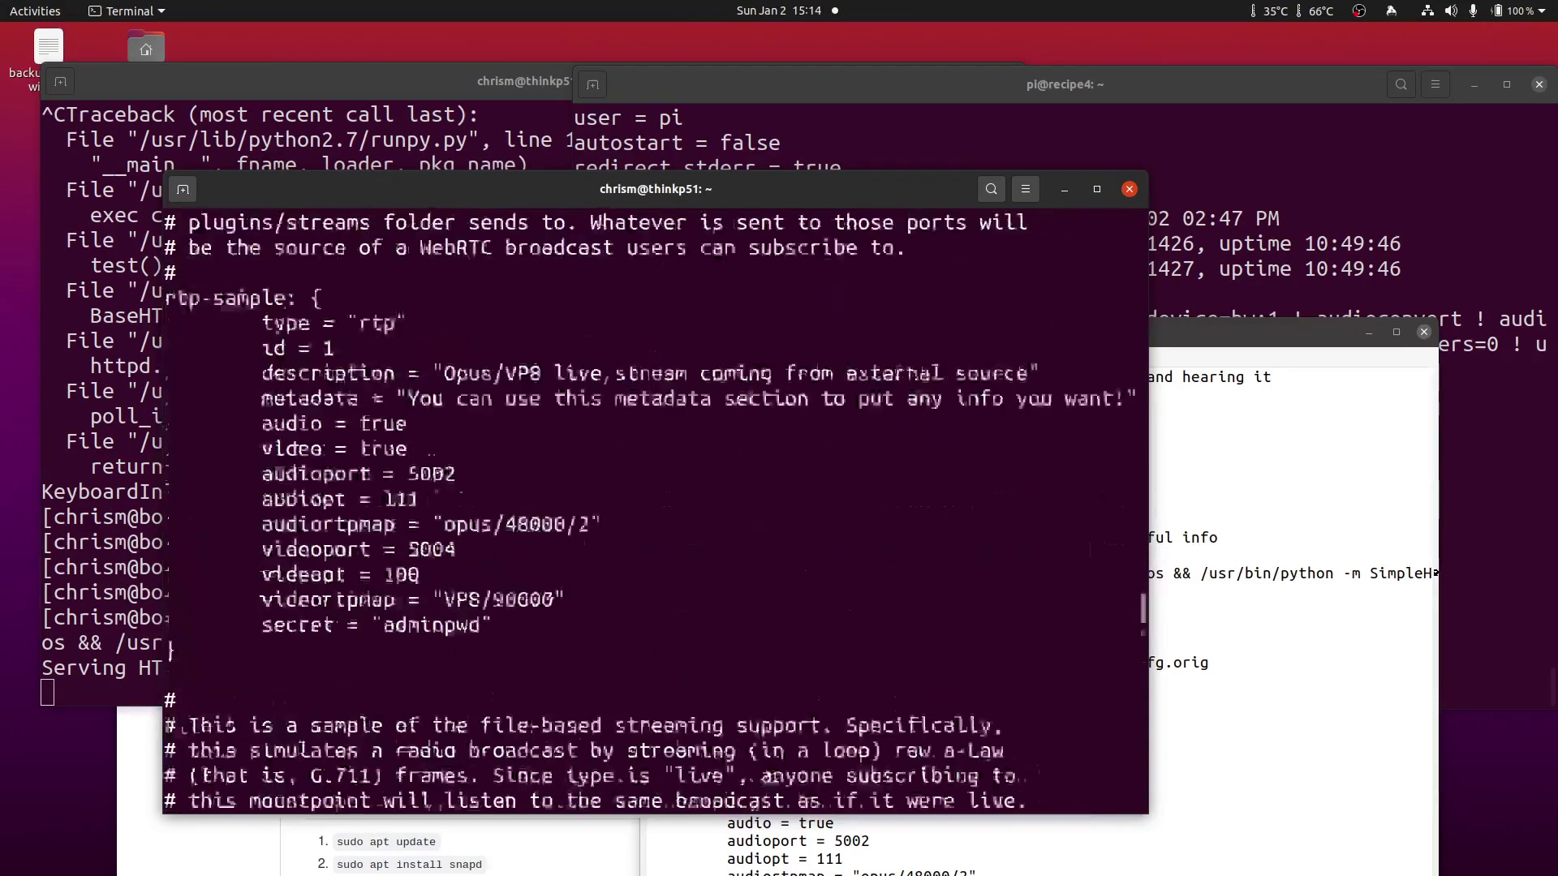
{"action": "scroll", "coordinate": [656, 512], "scroll_direction": "down", "scroll_amount": 10}
{"action": "key", "text": "Return"}
{"action": "key", "text": "Return"}
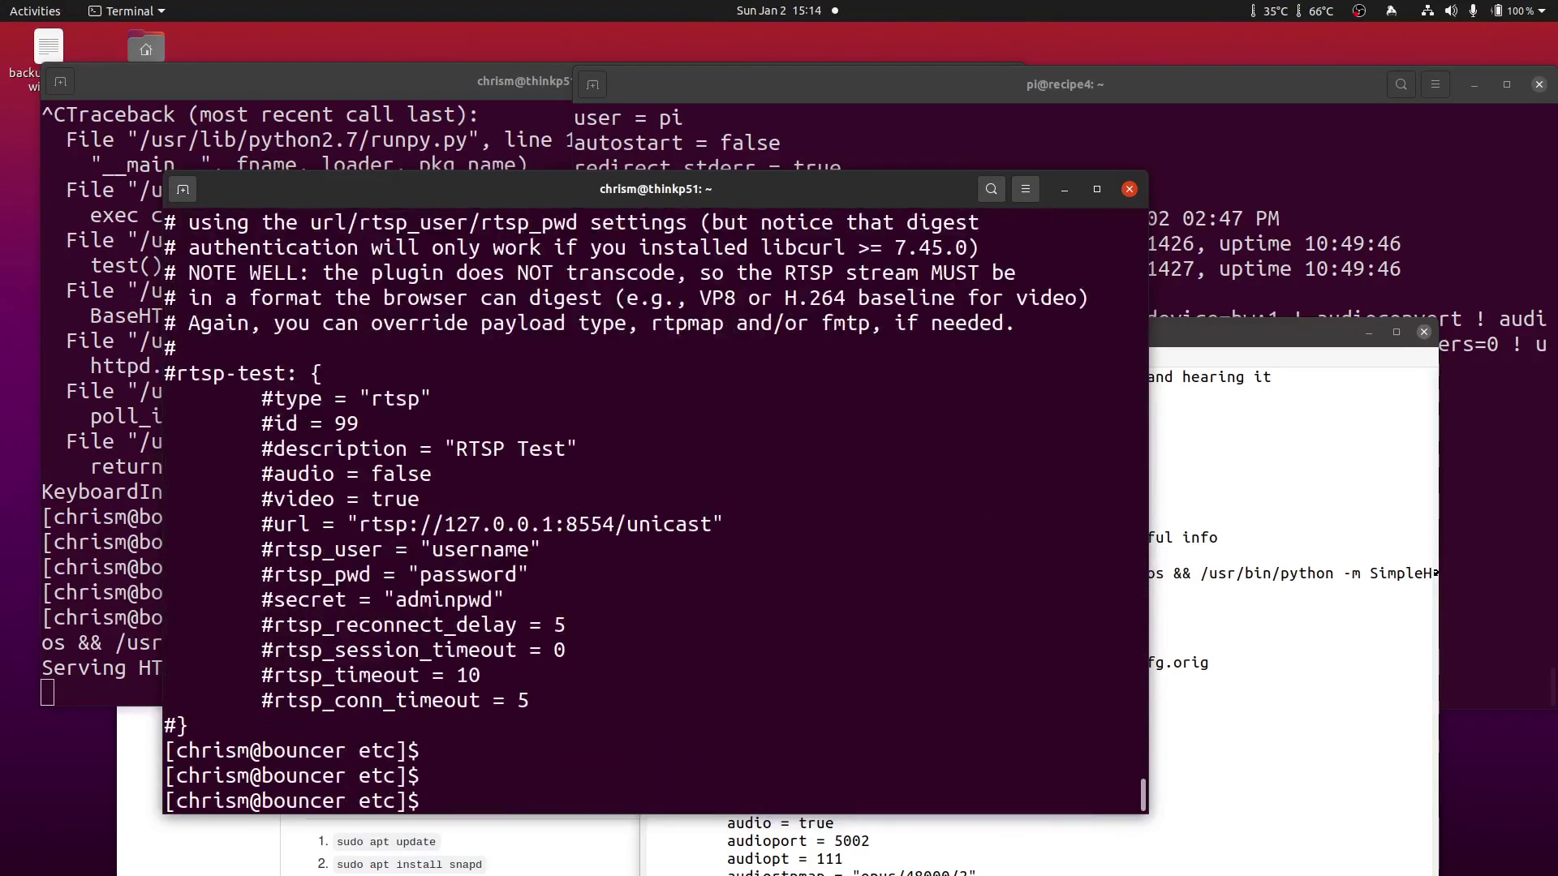
{"action": "type", "text": "ca"}
Step: Print janus.plugin.streaming.jcfg, showing the frontdooraudio stream definition
{"action": "key", "text": "BackSpace"}
{"action": "key", "text": "BackSpace"}
{"action": "type", "text": "ca"}
{"action": "type", "text": "t"}
{"action": "key", "text": "BackSpace"}
{"action": "key", "text": "BackSpace"}
{"action": "key", "text": "BackSpace"}
{"action": "type", "text": "cat "}
{"action": "type", "text": "janus.plugin.streaming.jcfg.orig"}
{"action": "key", "text": "BackSpace"}
{"action": "key", "text": "BackSpace"}
{"action": "key", "text": "BackSpace"}
{"action": "key", "text": "BackSpace"}
{"action": "key", "text": "BackSpace"}
{"action": "key", "text": "Return"}
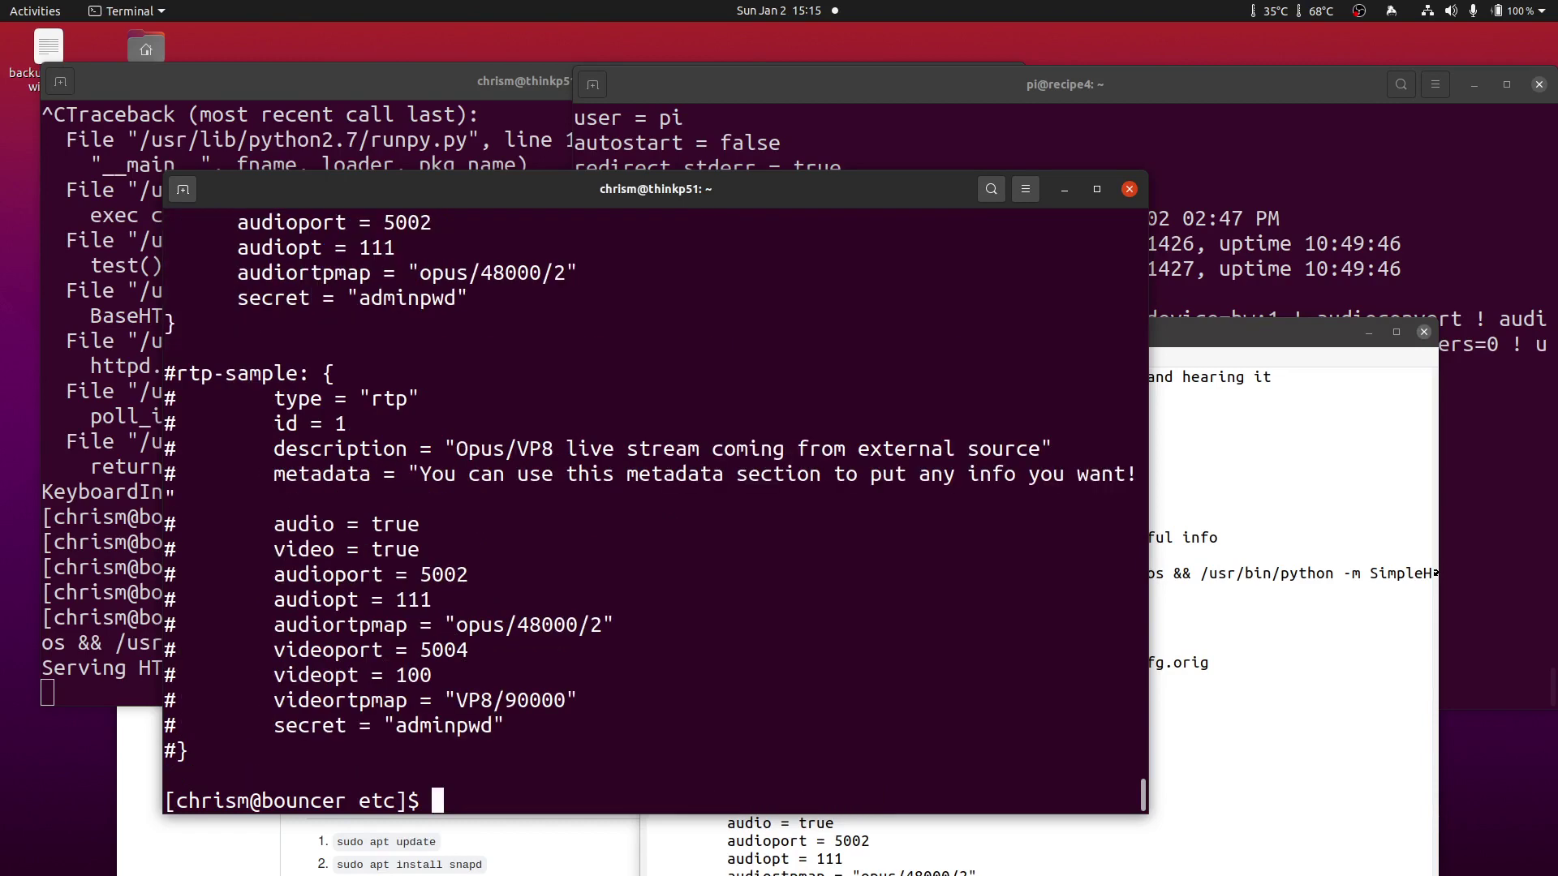
{"action": "scroll", "coordinate": [655, 512], "scroll_direction": "up", "scroll_amount": 5}
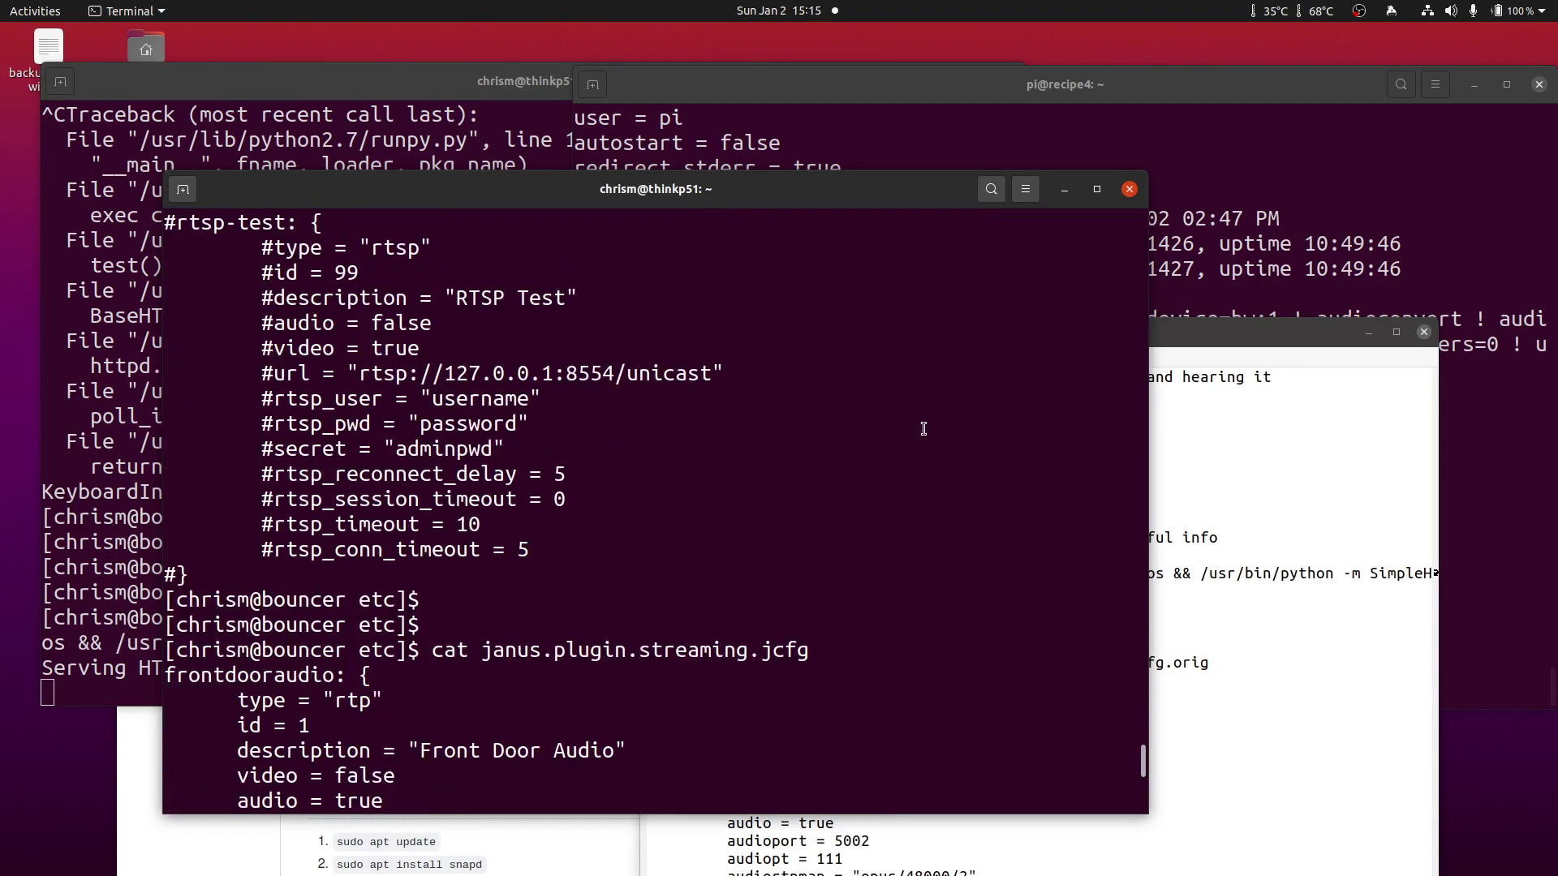
{"action": "scroll", "coordinate": [791, 521], "scroll_direction": "down", "scroll_amount": 5}
{"action": "scroll", "coordinate": [778, 517], "scroll_direction": "down", "scroll_amount": 3}
{"action": "scroll", "coordinate": [774, 516], "scroll_direction": "down", "scroll_amount": 2}
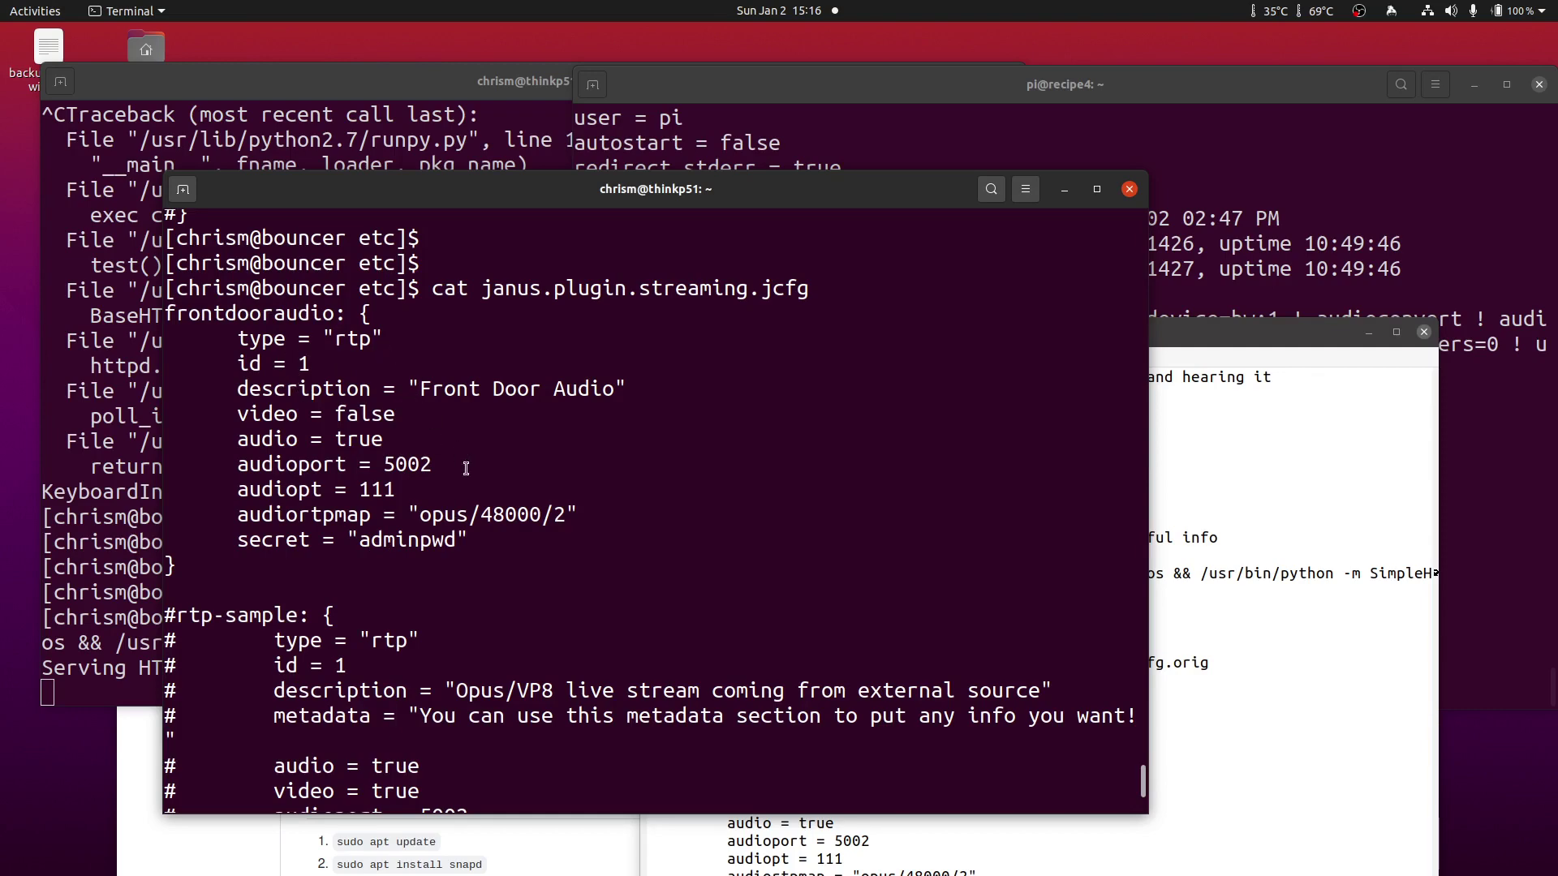
{"action": "scroll", "coordinate": [466, 469], "scroll_direction": "down", "scroll_amount": 5}
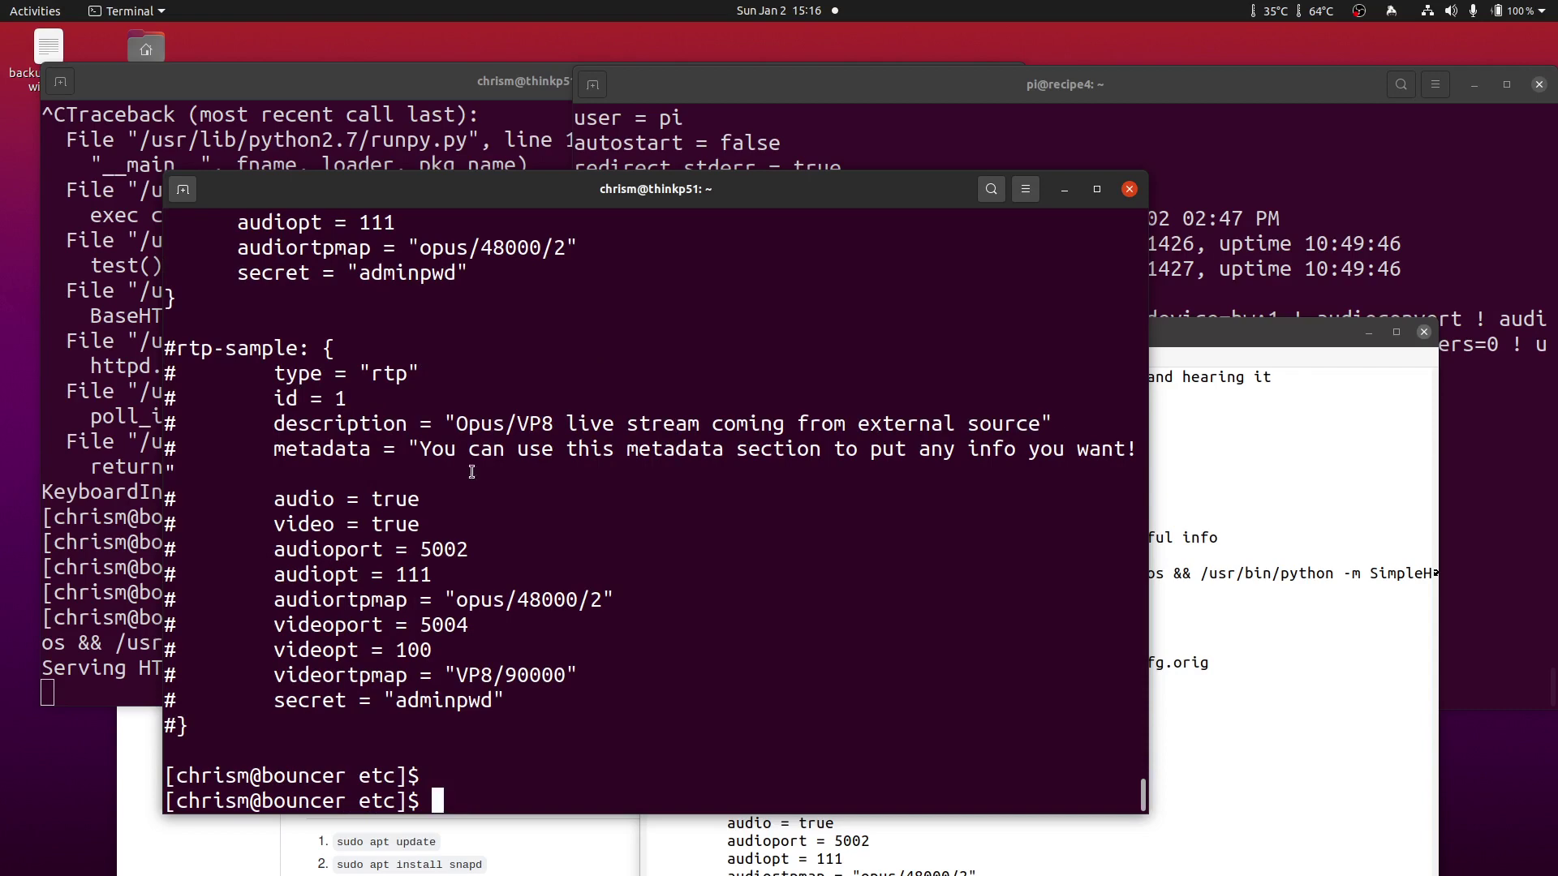
Step: Check the end of the notes, then restart the janus-gateway snap service
{"action": "left_click", "coordinate": [1290, 504]}
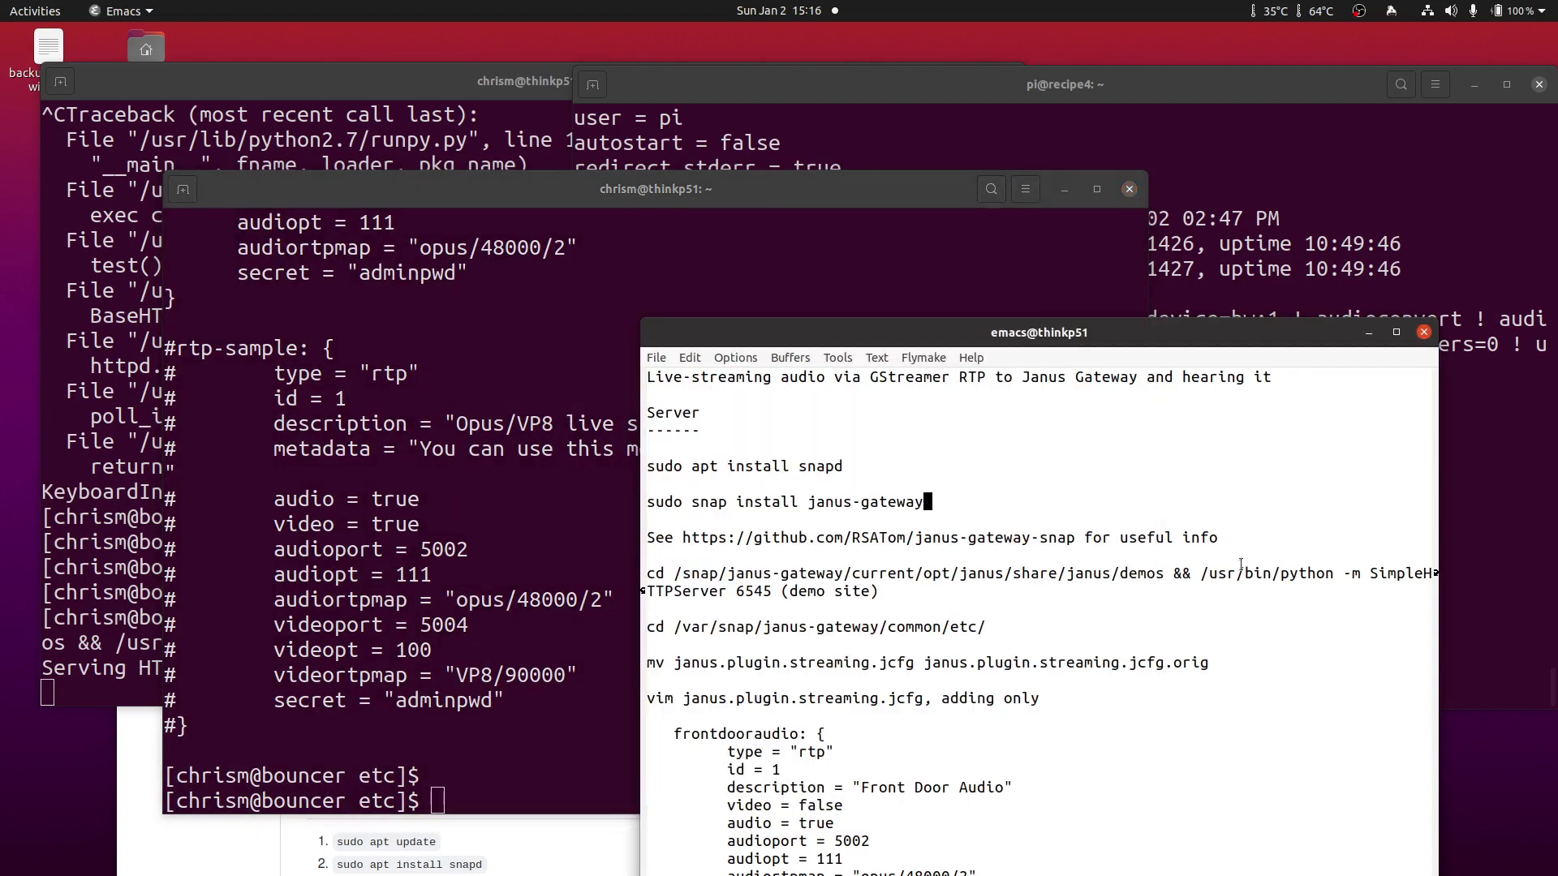
{"action": "left_click_drag", "start_coordinate": [929, 331], "coordinate": [933, 235]}
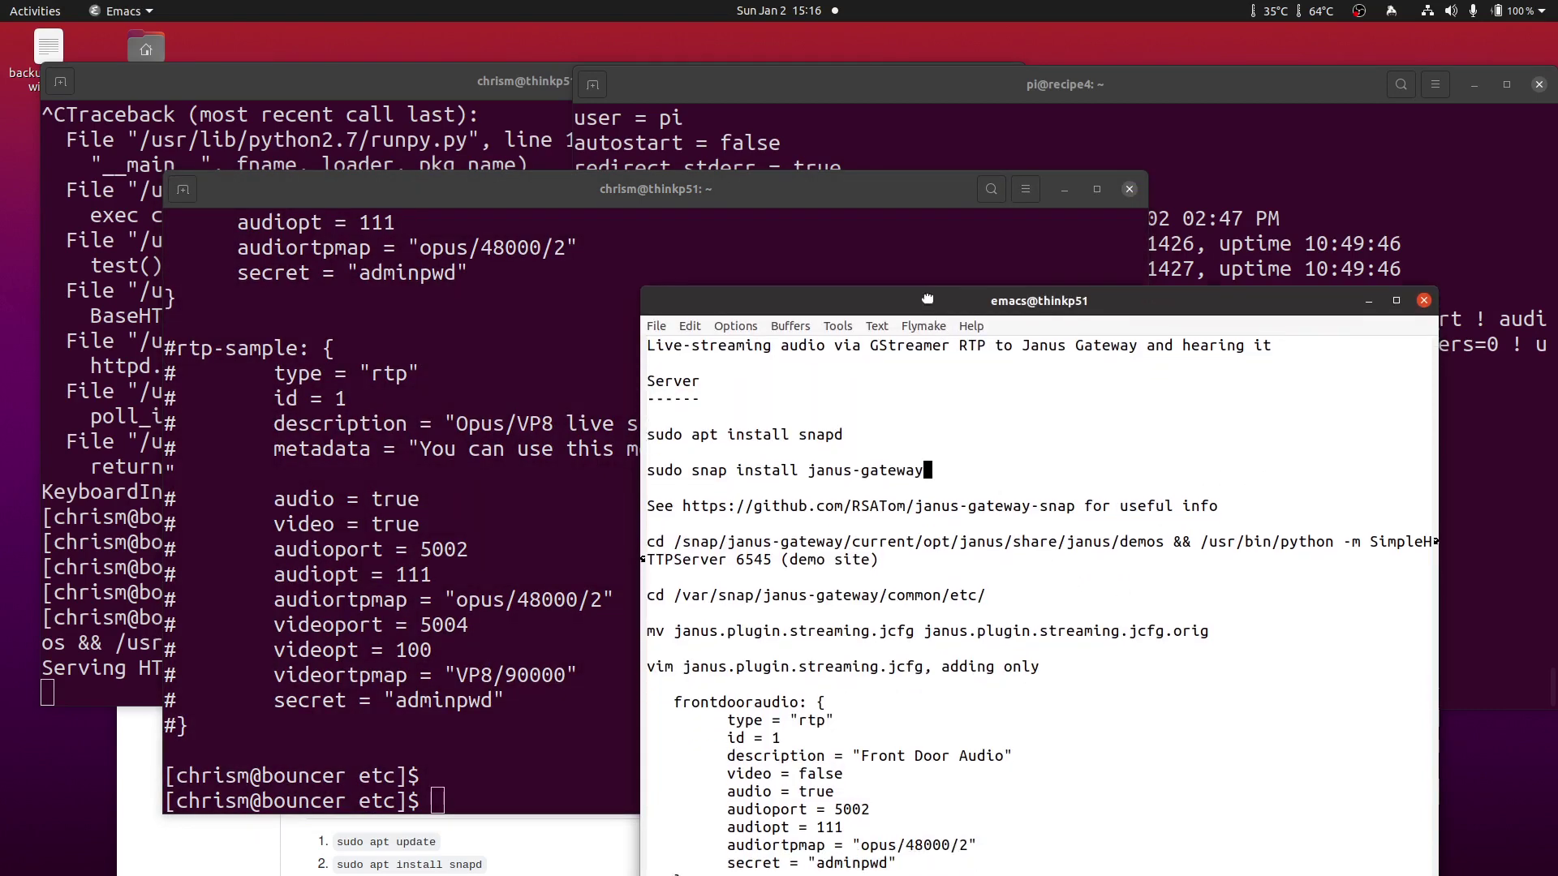
{"action": "key", "text": "Page_Down"}
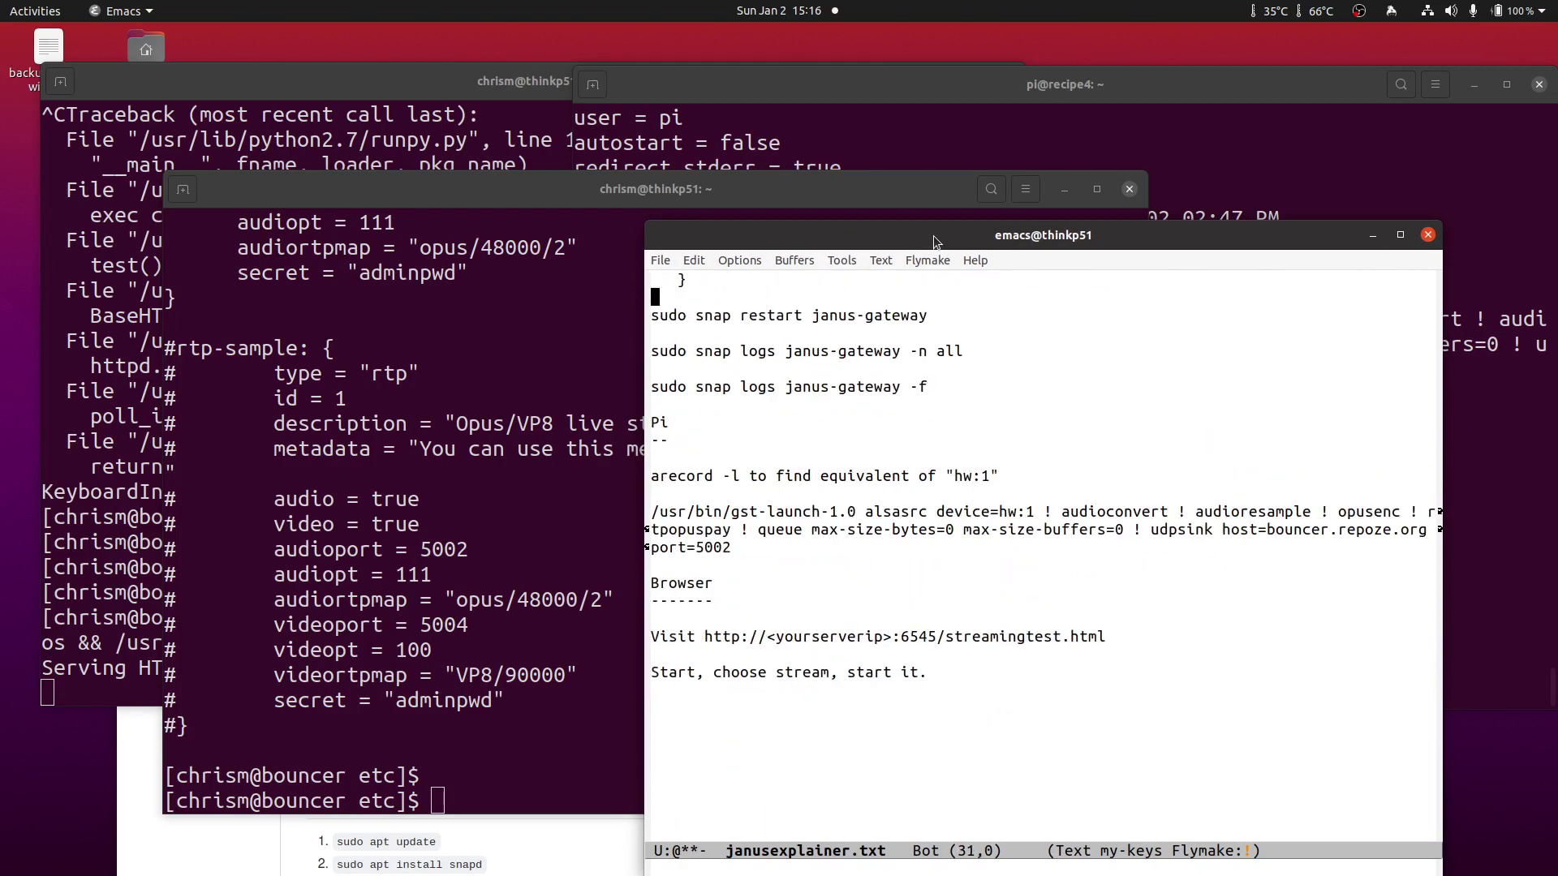
{"action": "key", "text": "Down"}
{"action": "key", "text": "Down"}
{"action": "key", "text": "Down"}
{"action": "left_click", "coordinate": [499, 481]}
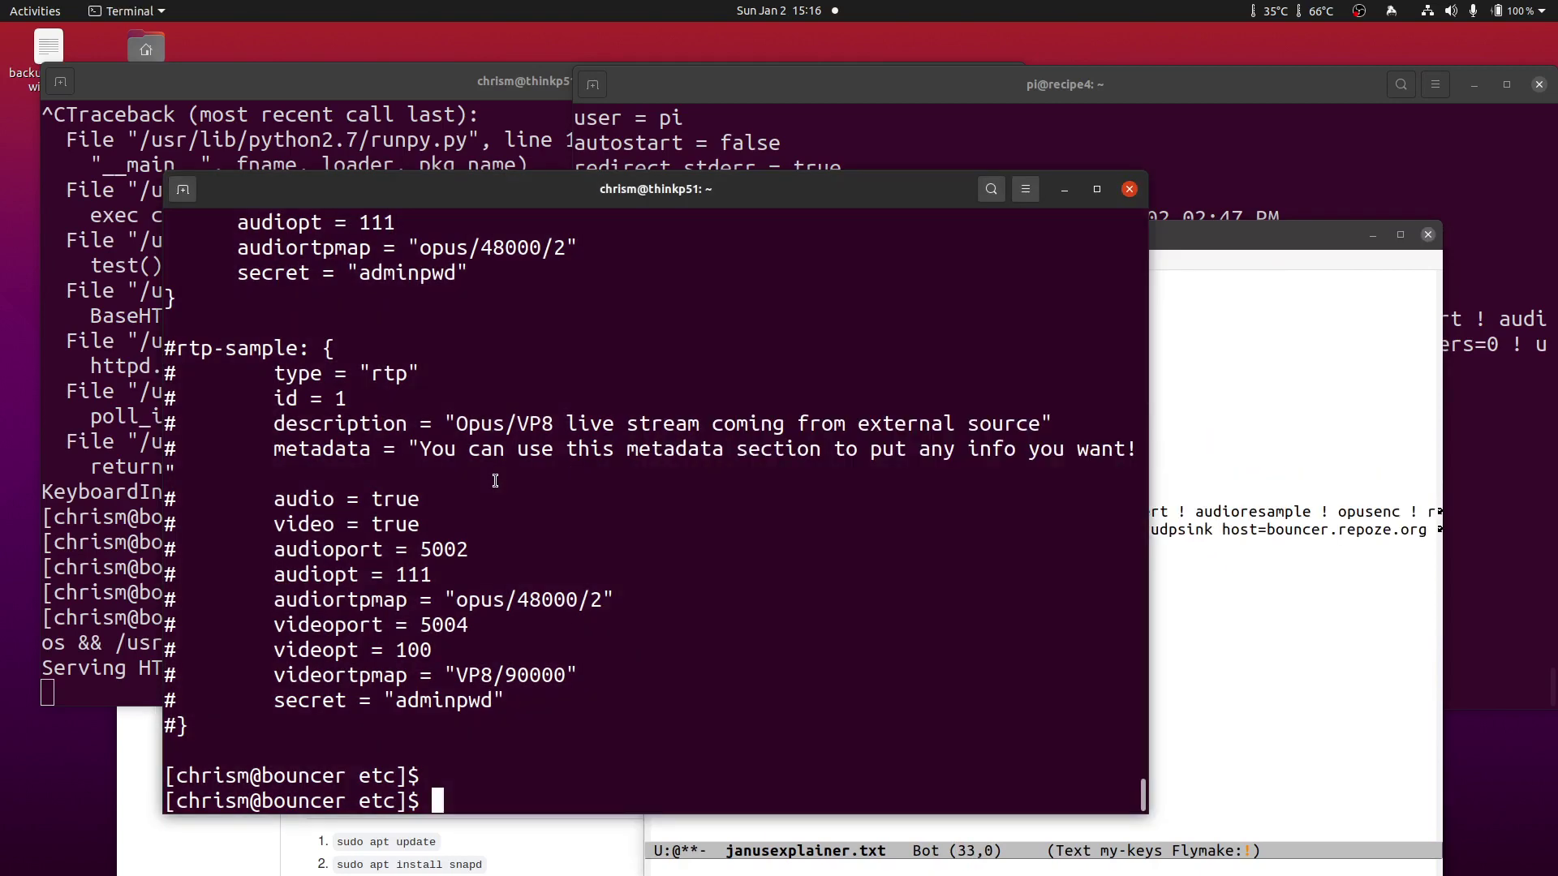
{"action": "type", "text": "sudo snap "}
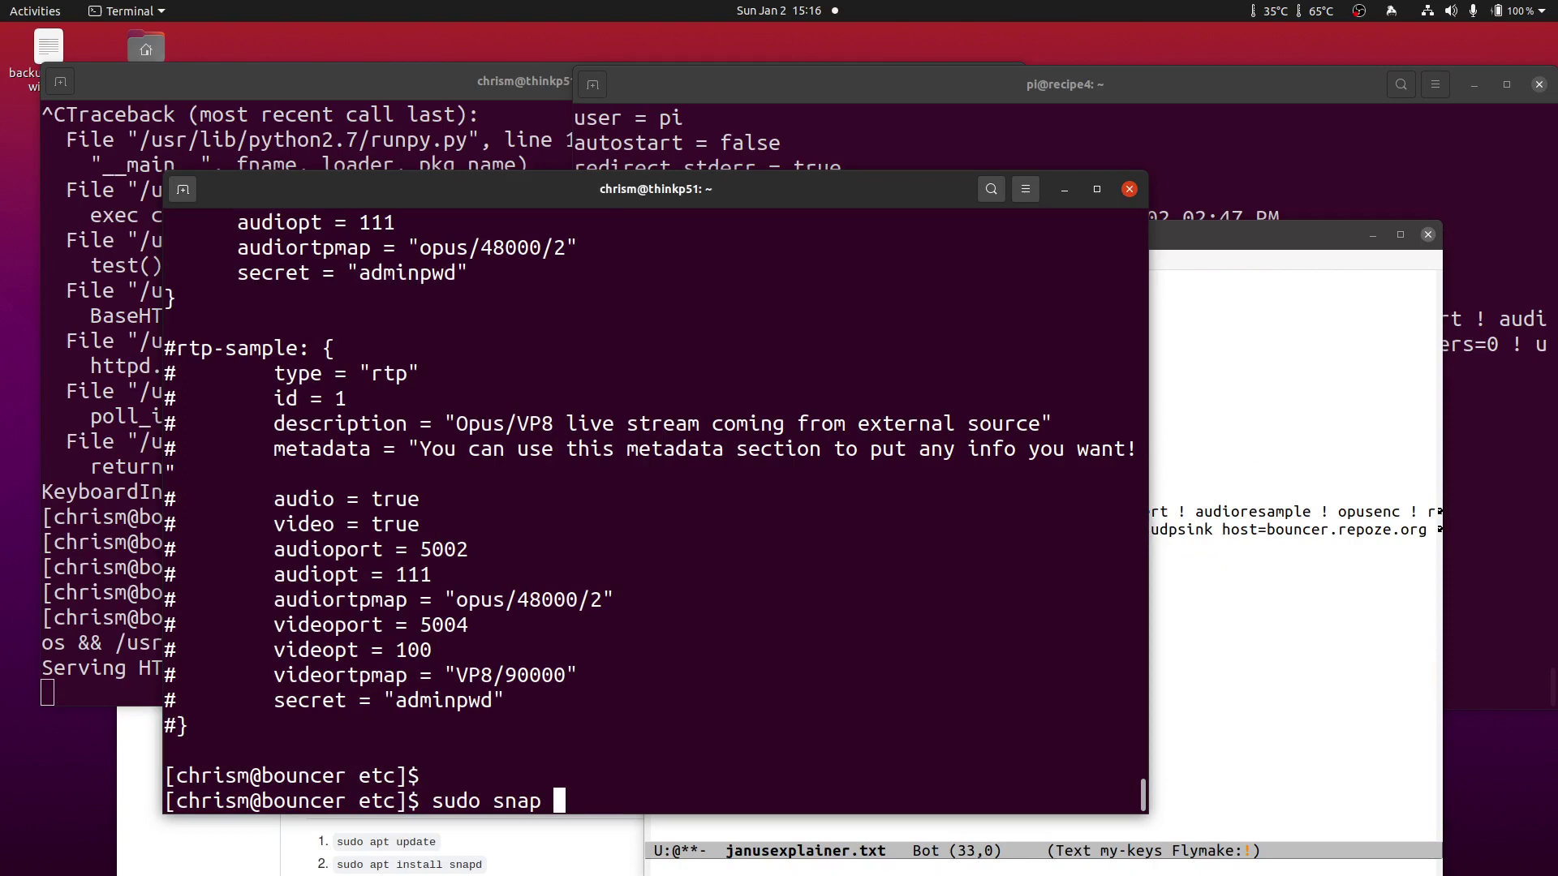
{"action": "type", "text": "restart janus-ga"}
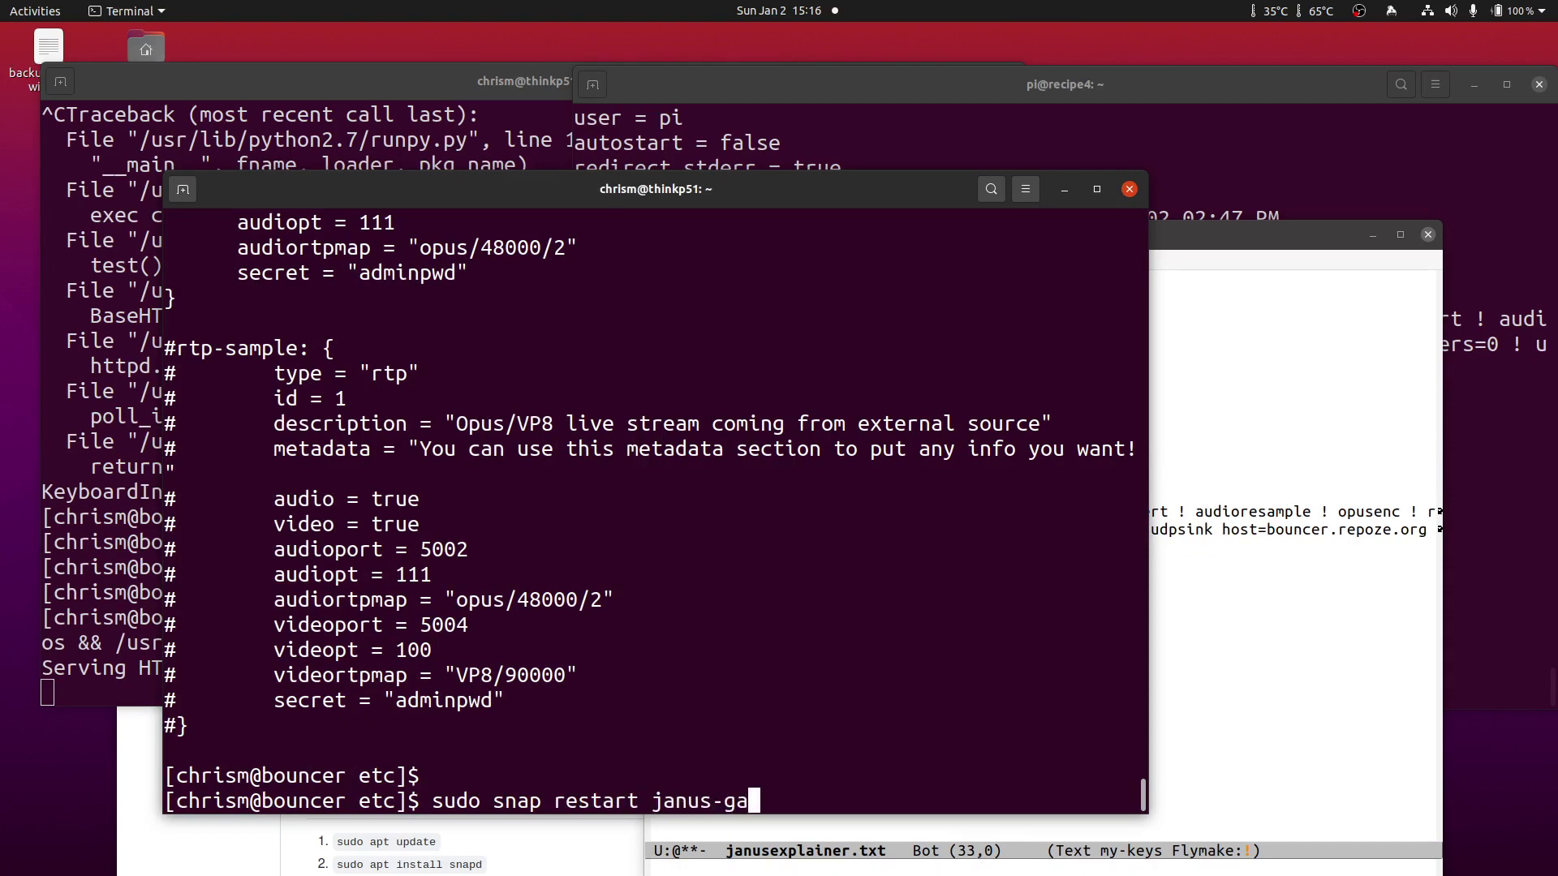
{"action": "type", "text": "teway"}
{"action": "key", "text": "Return"}
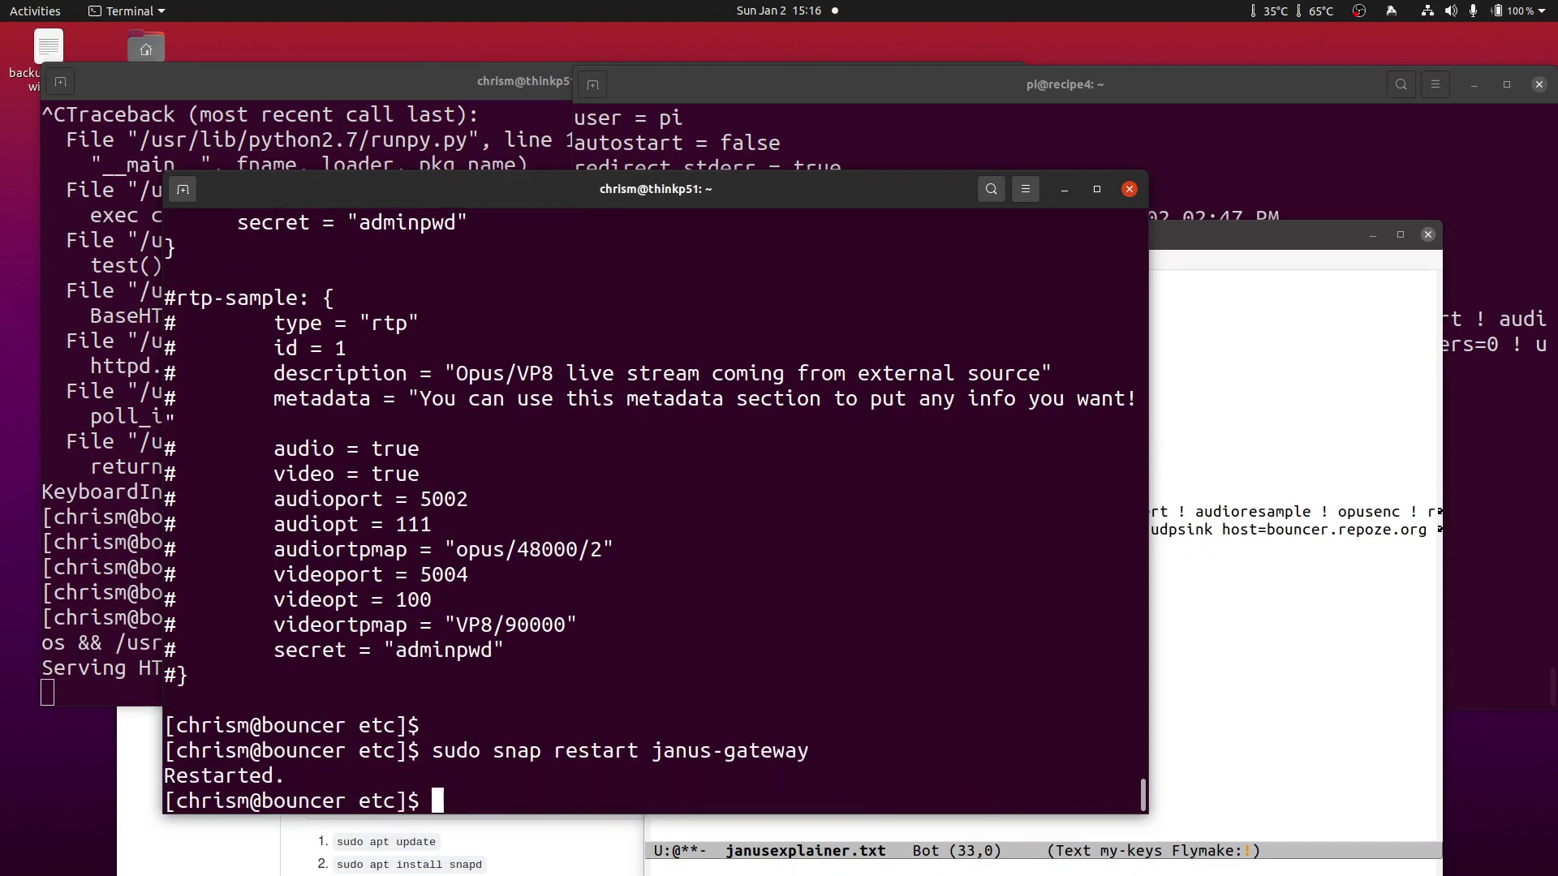
Step: Show all janus-gateway snap logs, then rerun the logs command with '-f'
{"action": "left_click", "coordinate": [1276, 496]}
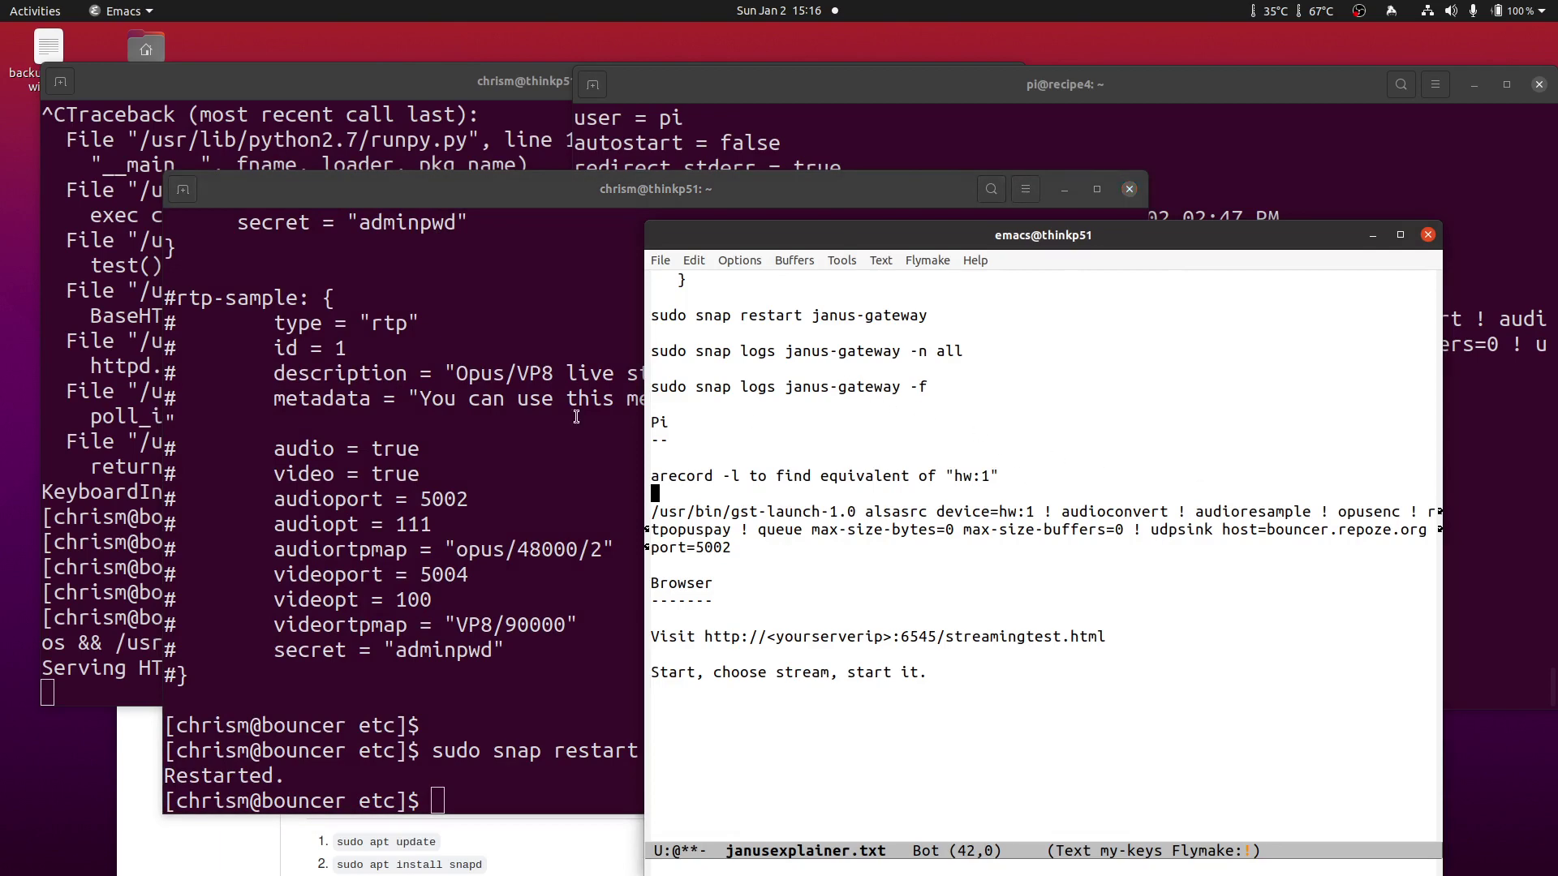
{"action": "left_click", "coordinate": [426, 415]}
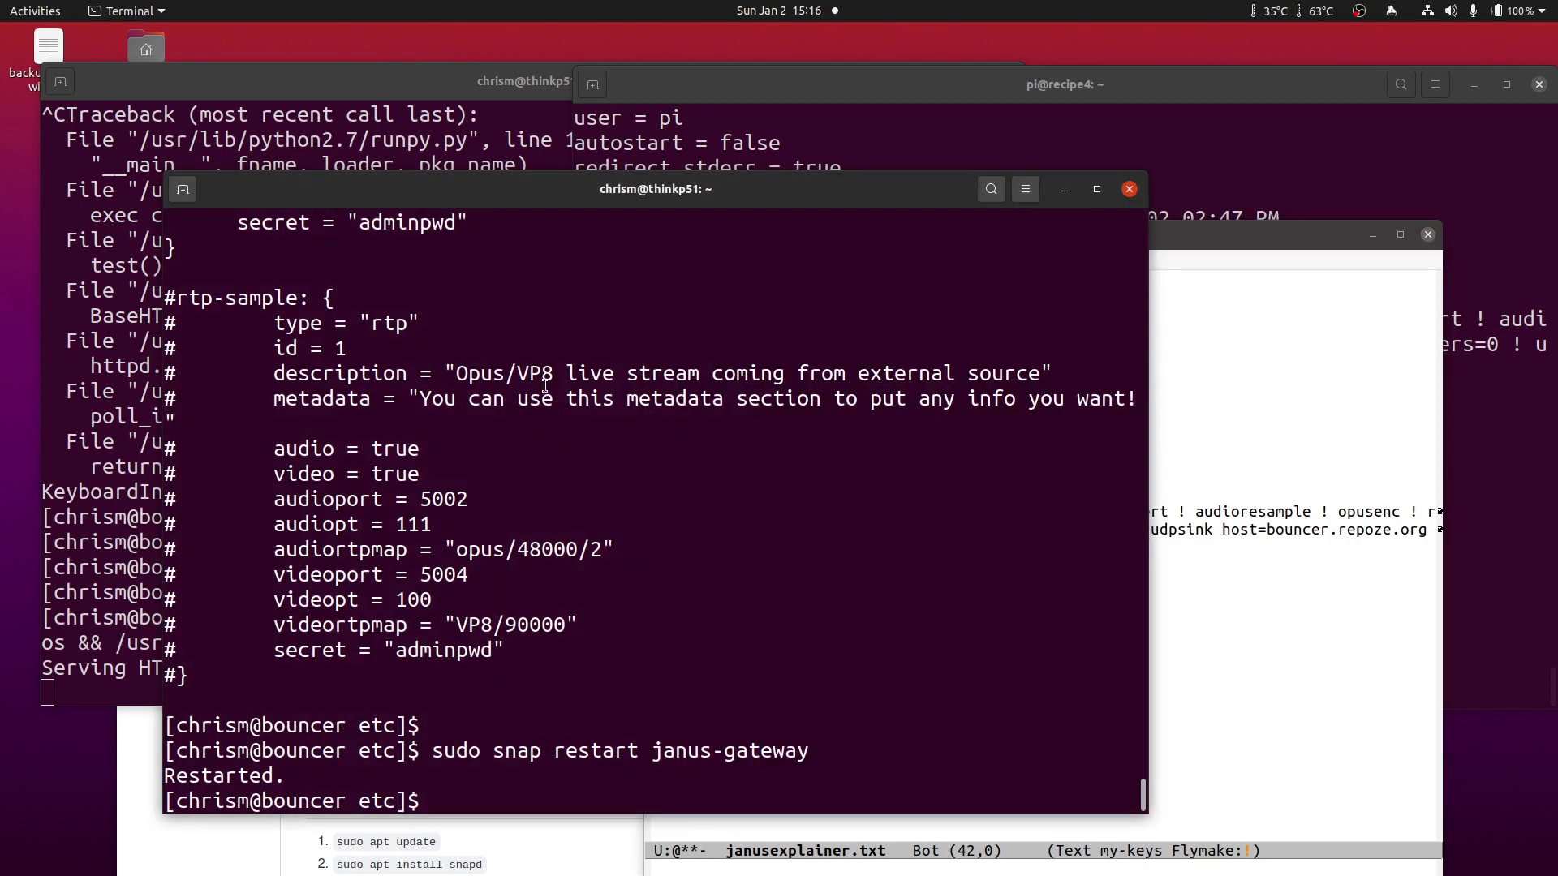
{"action": "type", "text": "sudo s"}
{"action": "type", "text": "nap logs jan"}
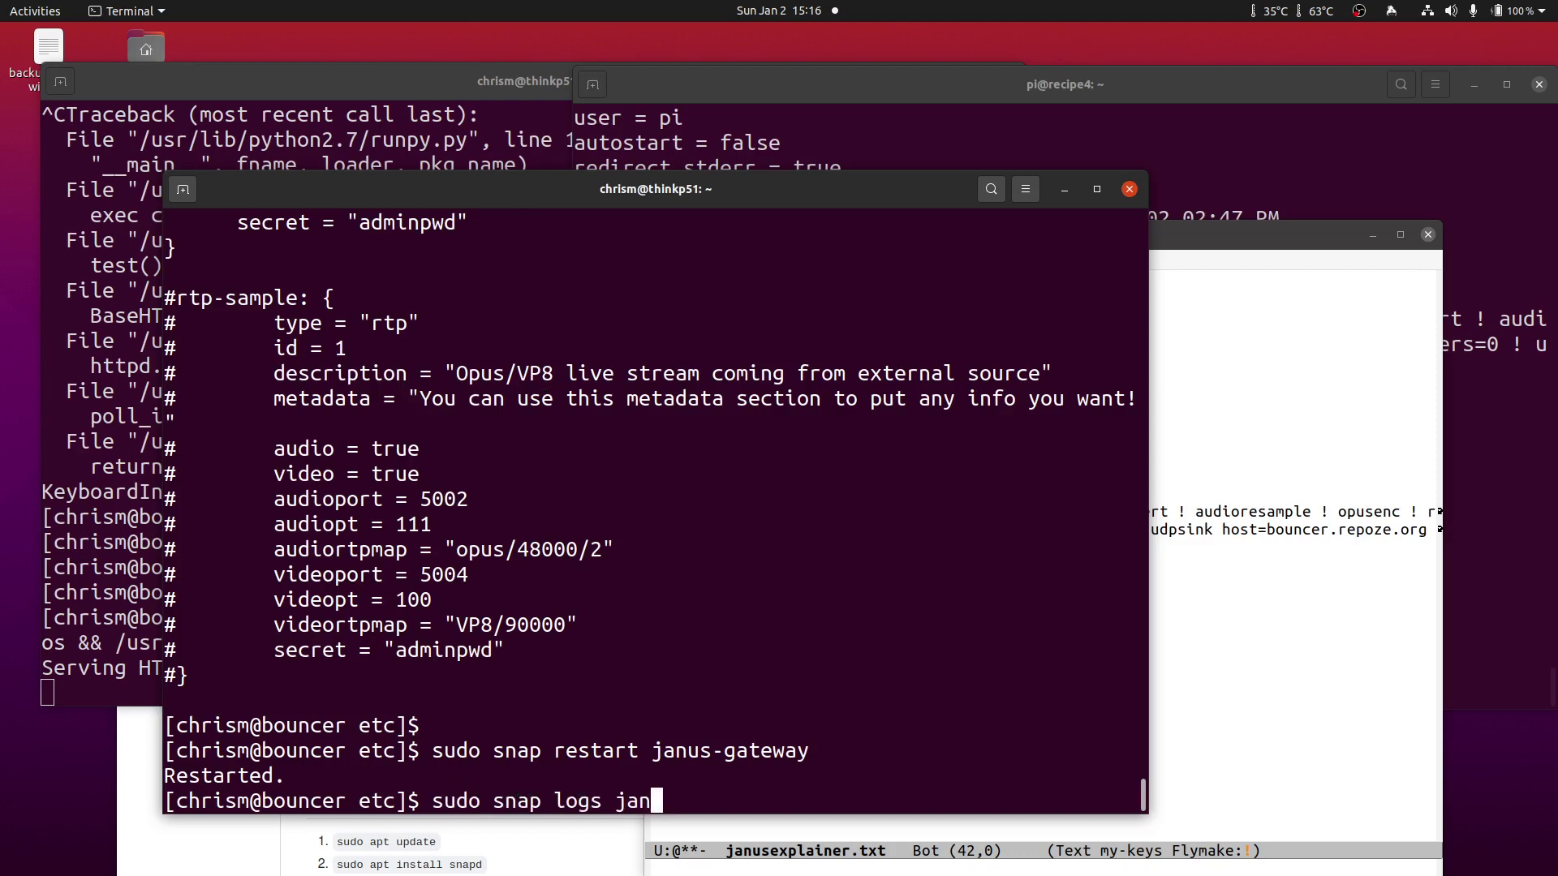
{"action": "type", "text": "us-gatewayu"}
{"action": "key", "text": "BackSpace"}
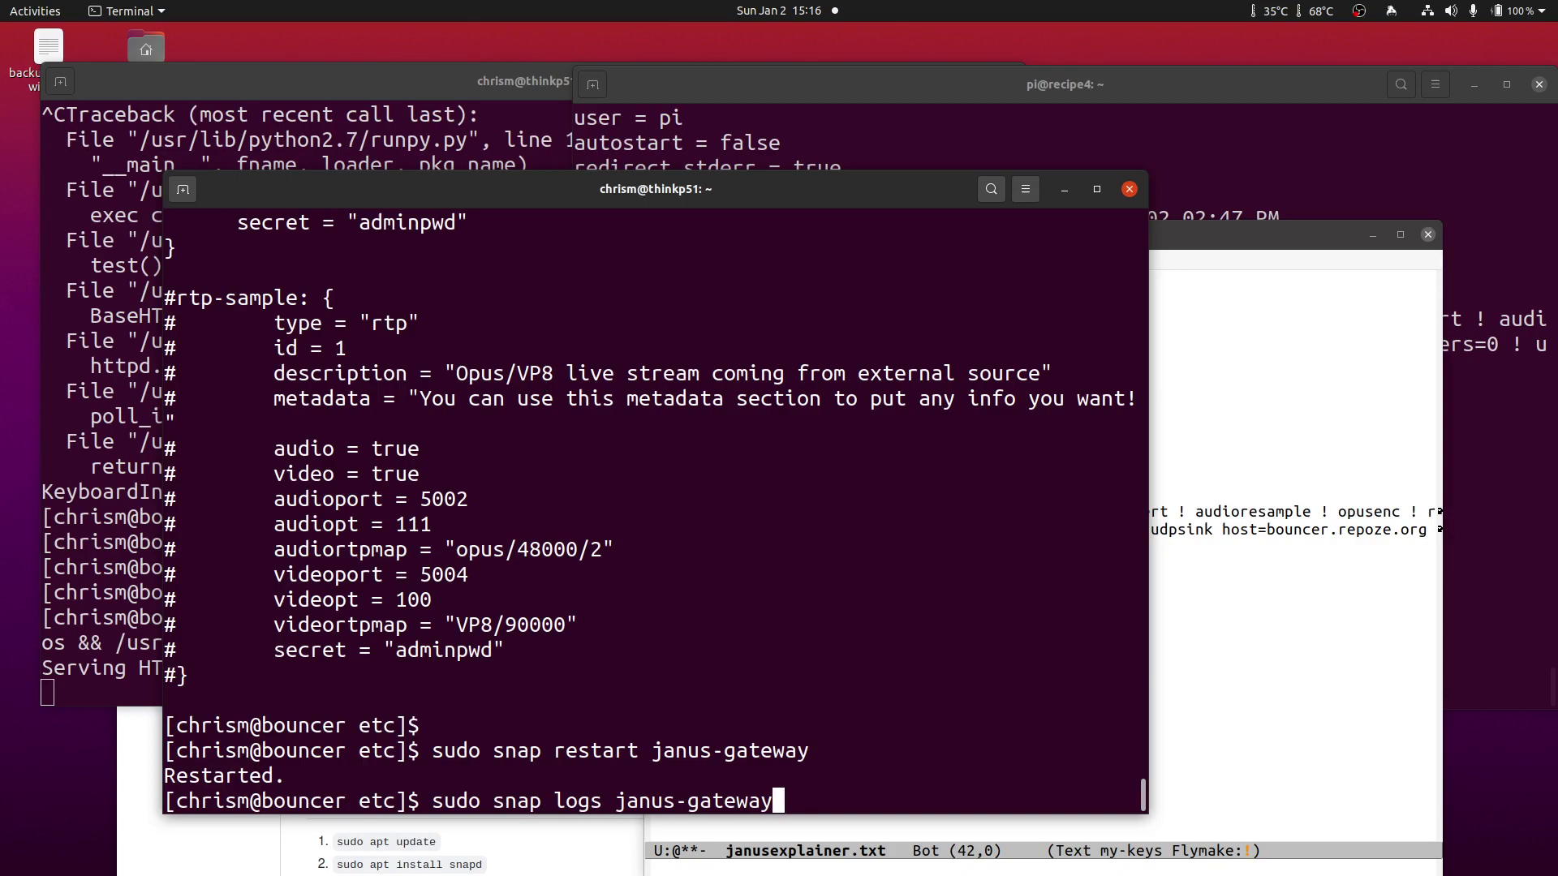
{"action": "type", "text": "-n all"}
{"action": "key", "text": "Return"}
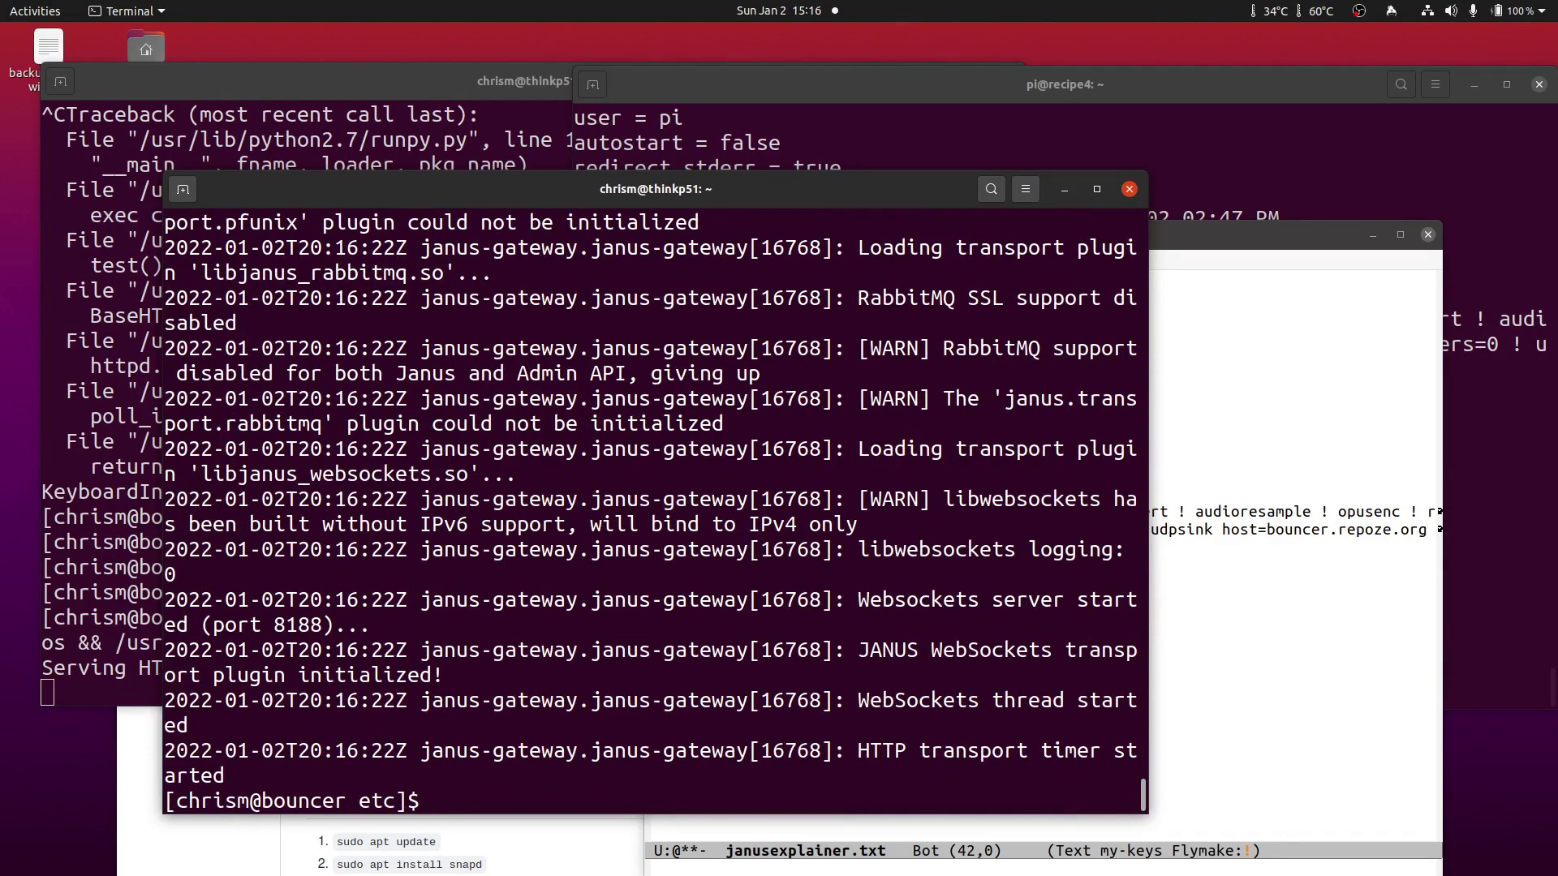
{"action": "key", "text": "Up"}
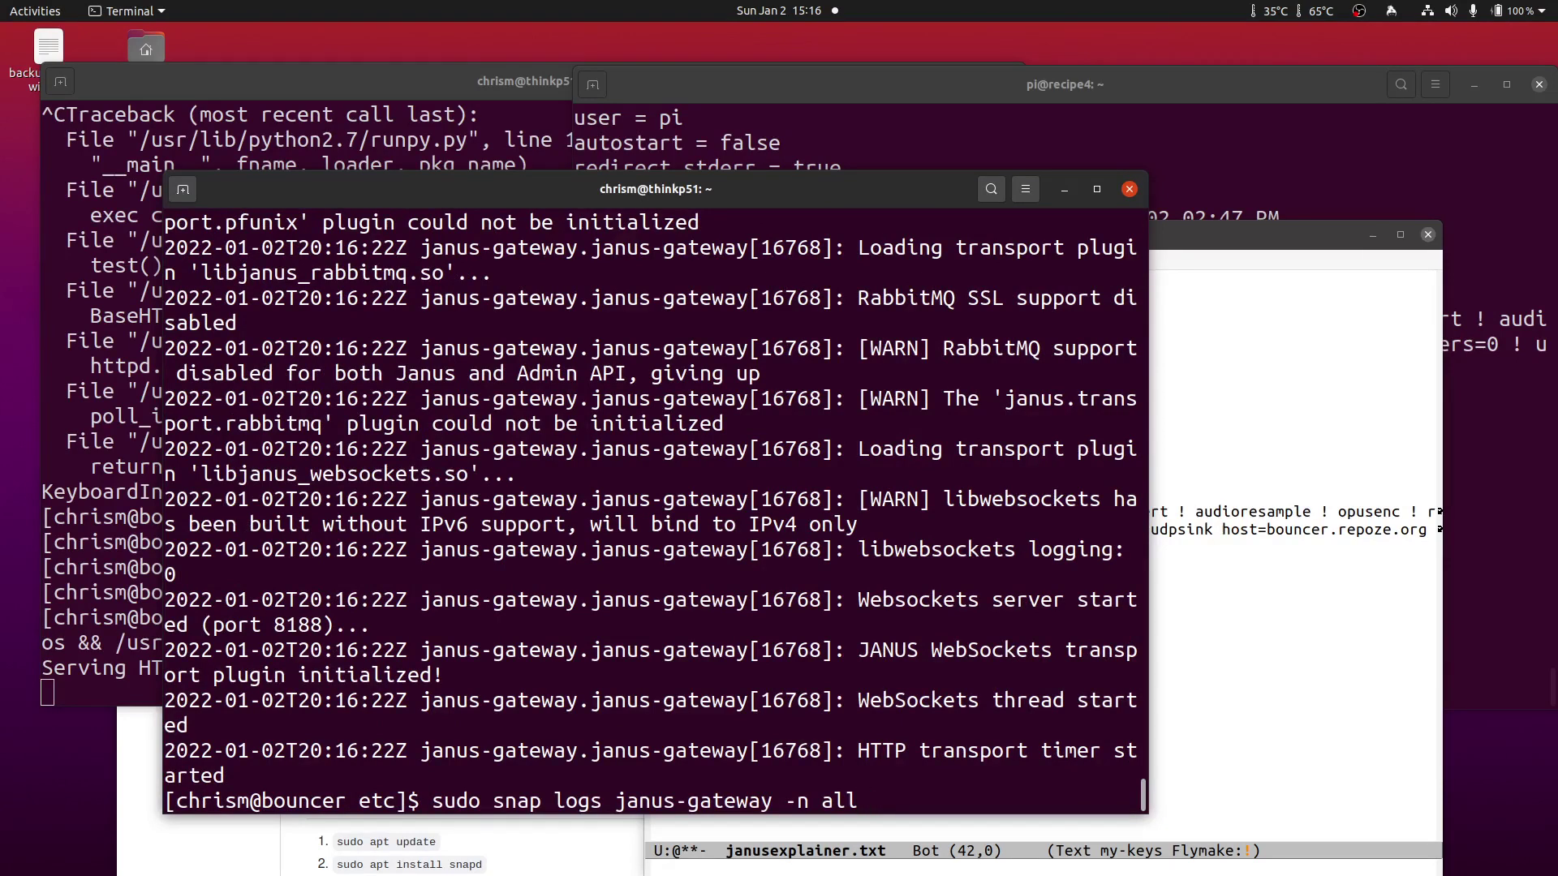
{"action": "key", "text": "BackSpace"}
{"action": "key", "text": "BackSpace"}
{"action": "key", "text": "BackSpace"}
{"action": "key", "text": "BackSpace"}
{"action": "key", "text": "BackSpace"}
{"action": "type", "text": "f"}
{"action": "key", "text": "Return"}
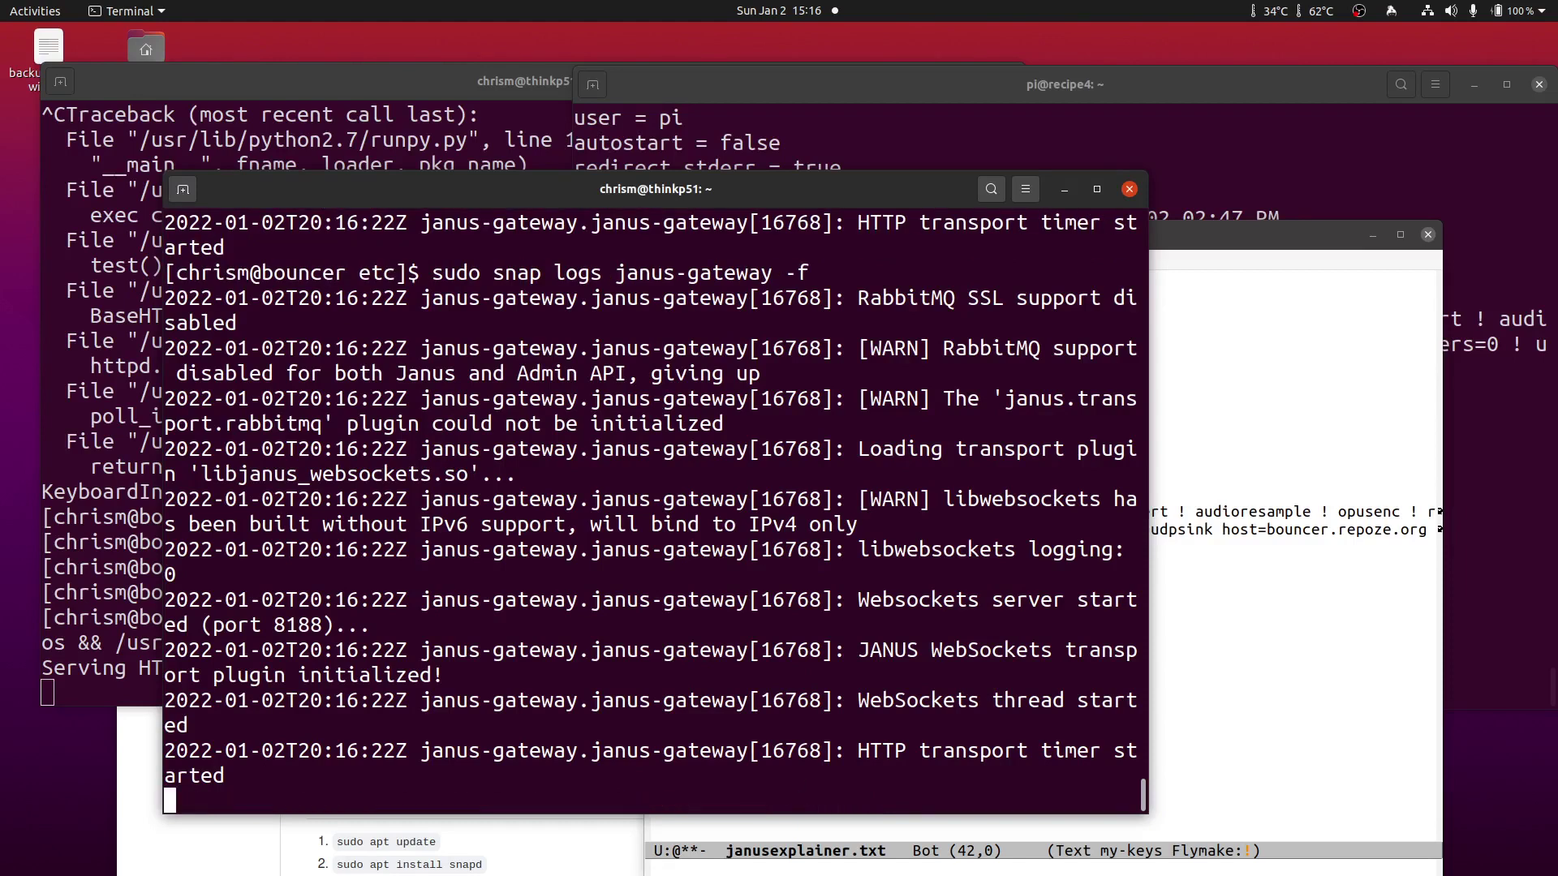
Step: Find the gst-launch line in the notes, then recall and cancel it on the Pi
{"action": "left_click", "coordinate": [1247, 544]}
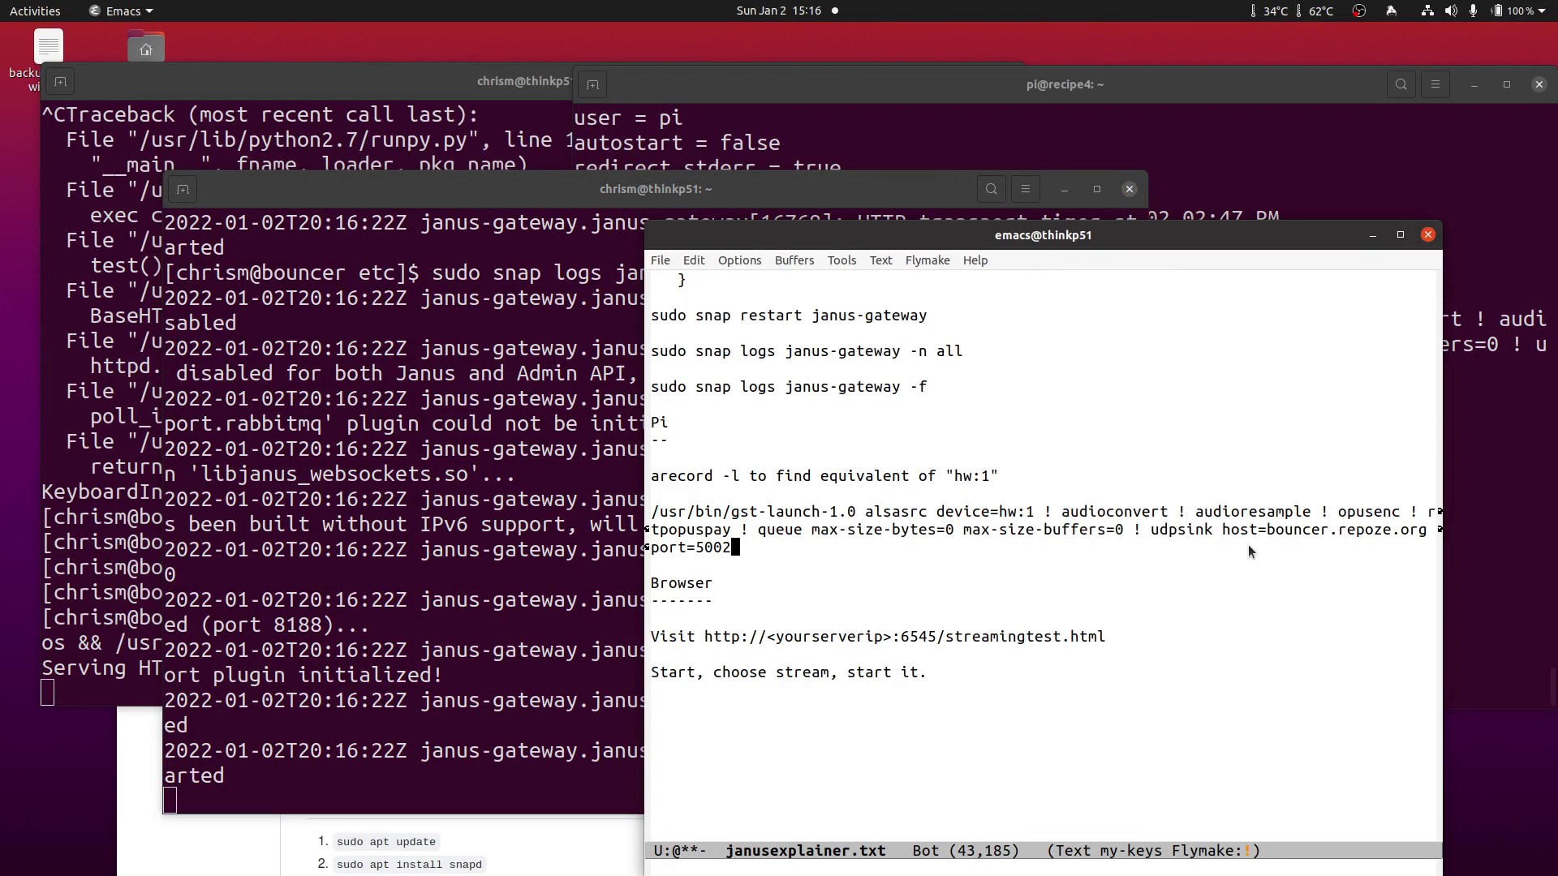
{"action": "key", "text": "Up"}
{"action": "key", "text": "Up"}
{"action": "left_click", "coordinate": [932, 91]}
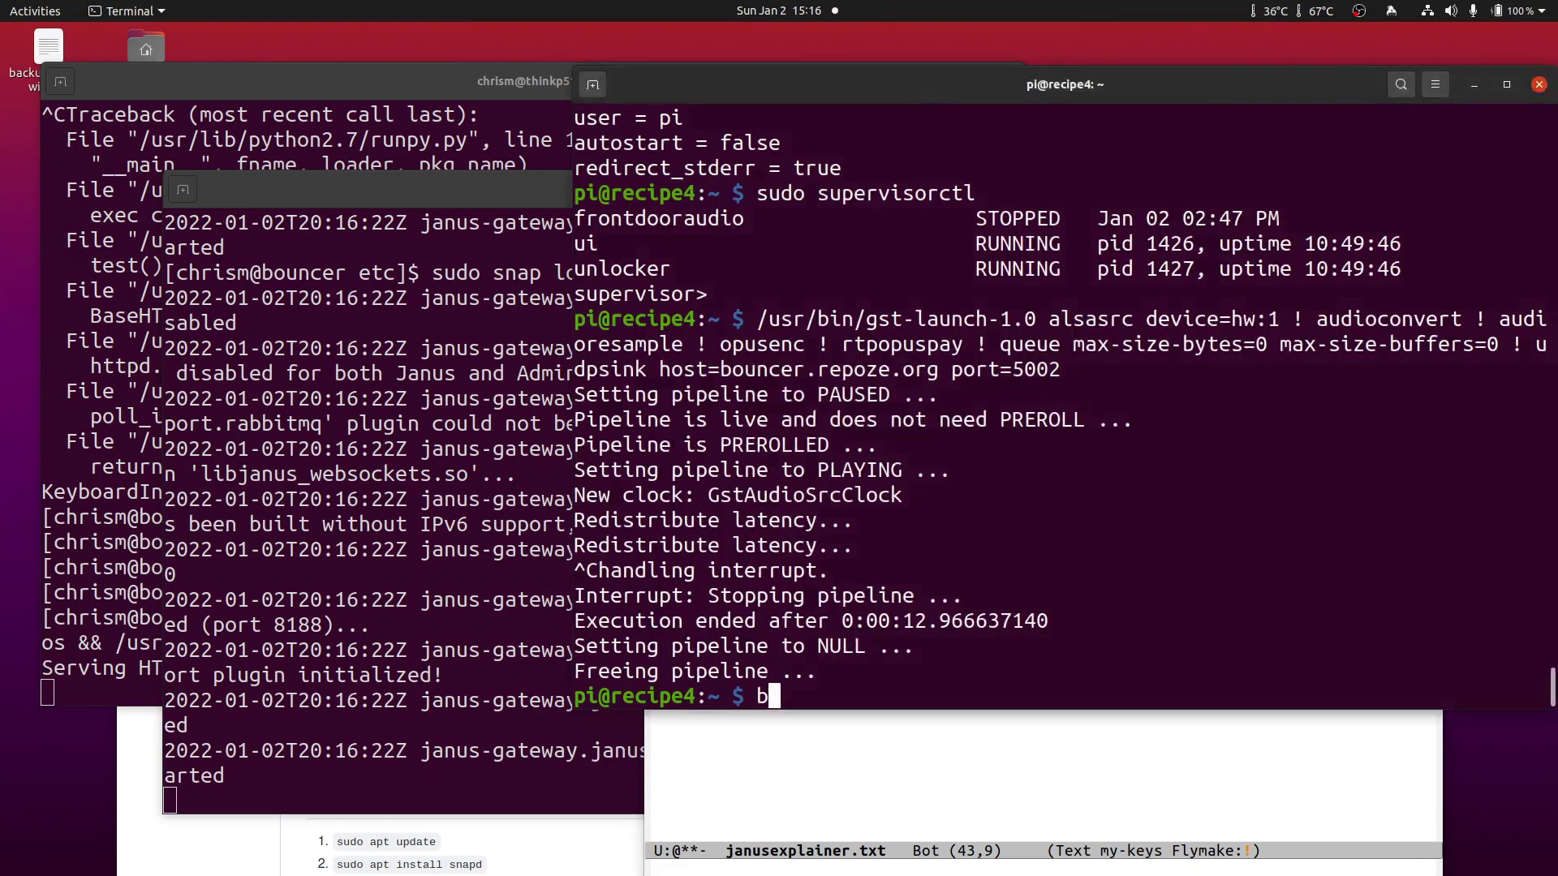
{"action": "type", "text": "b"}
{"action": "key", "text": "BackSpace"}
{"action": "key", "text": "Up"}
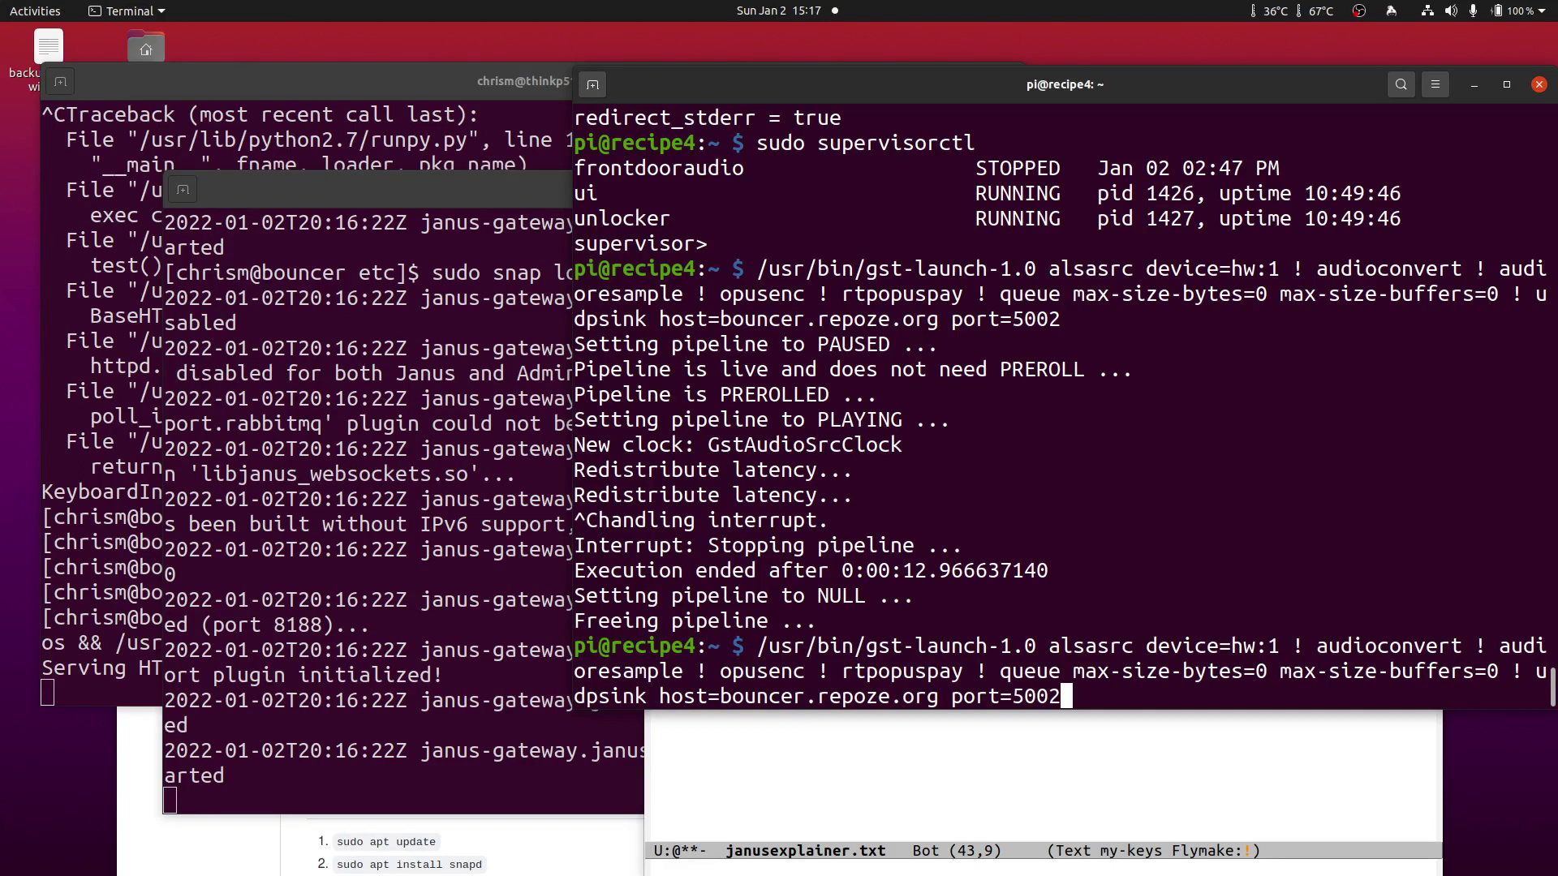
{"action": "key", "text": "ctrl+c"}
{"action": "type", "text": "arecor"}
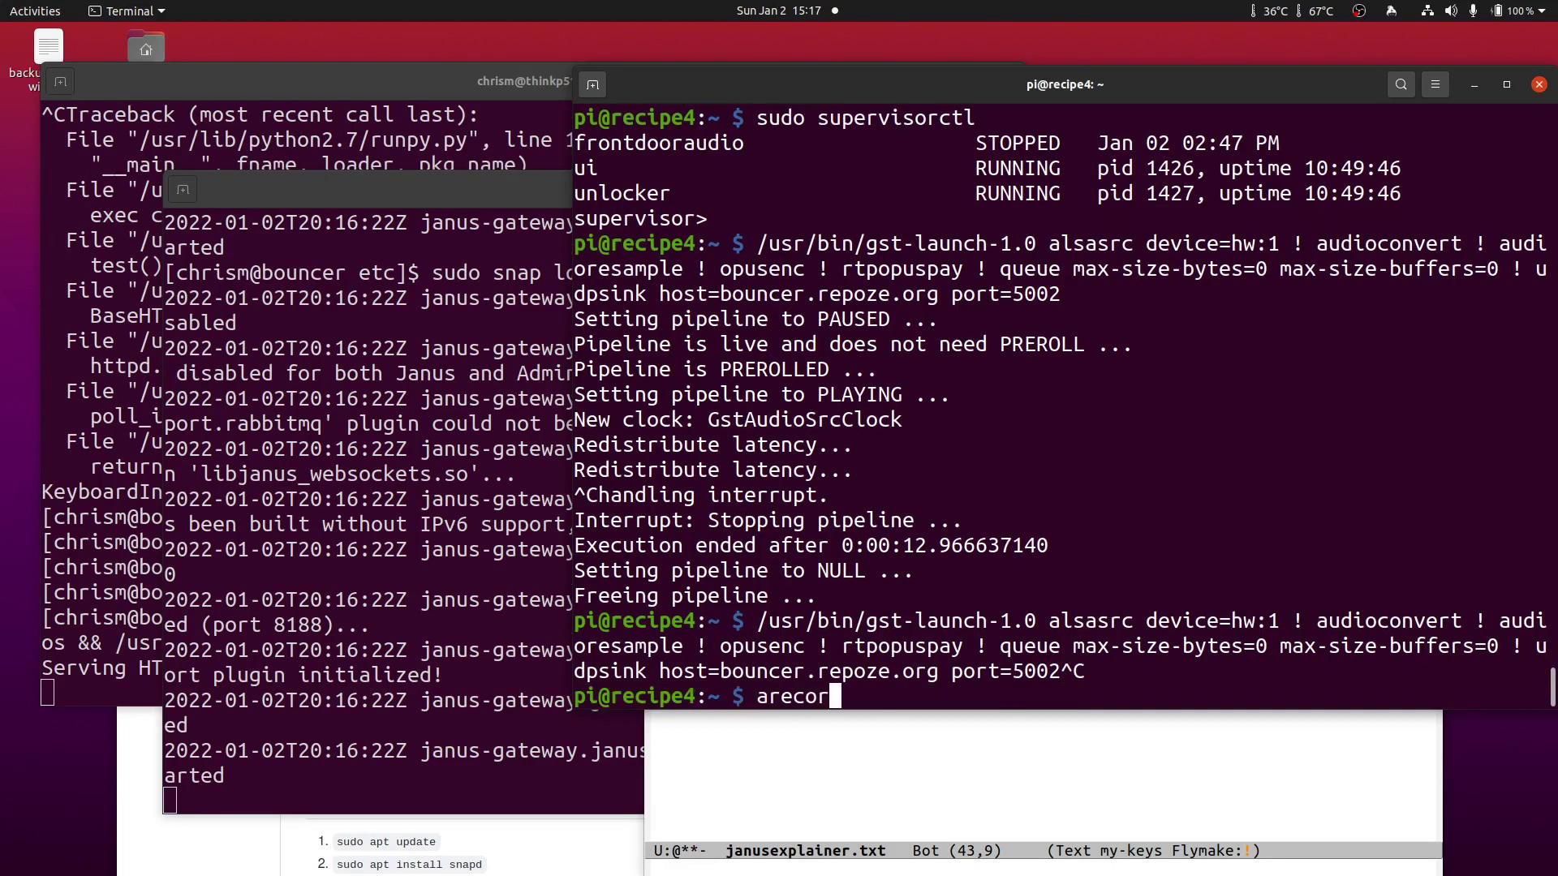
{"action": "type", "text": "d -l"}
Step: Run 'arecord -l' on the Pi and highlight hw:1 in the pipeline command
{"action": "key", "text": "Return"}
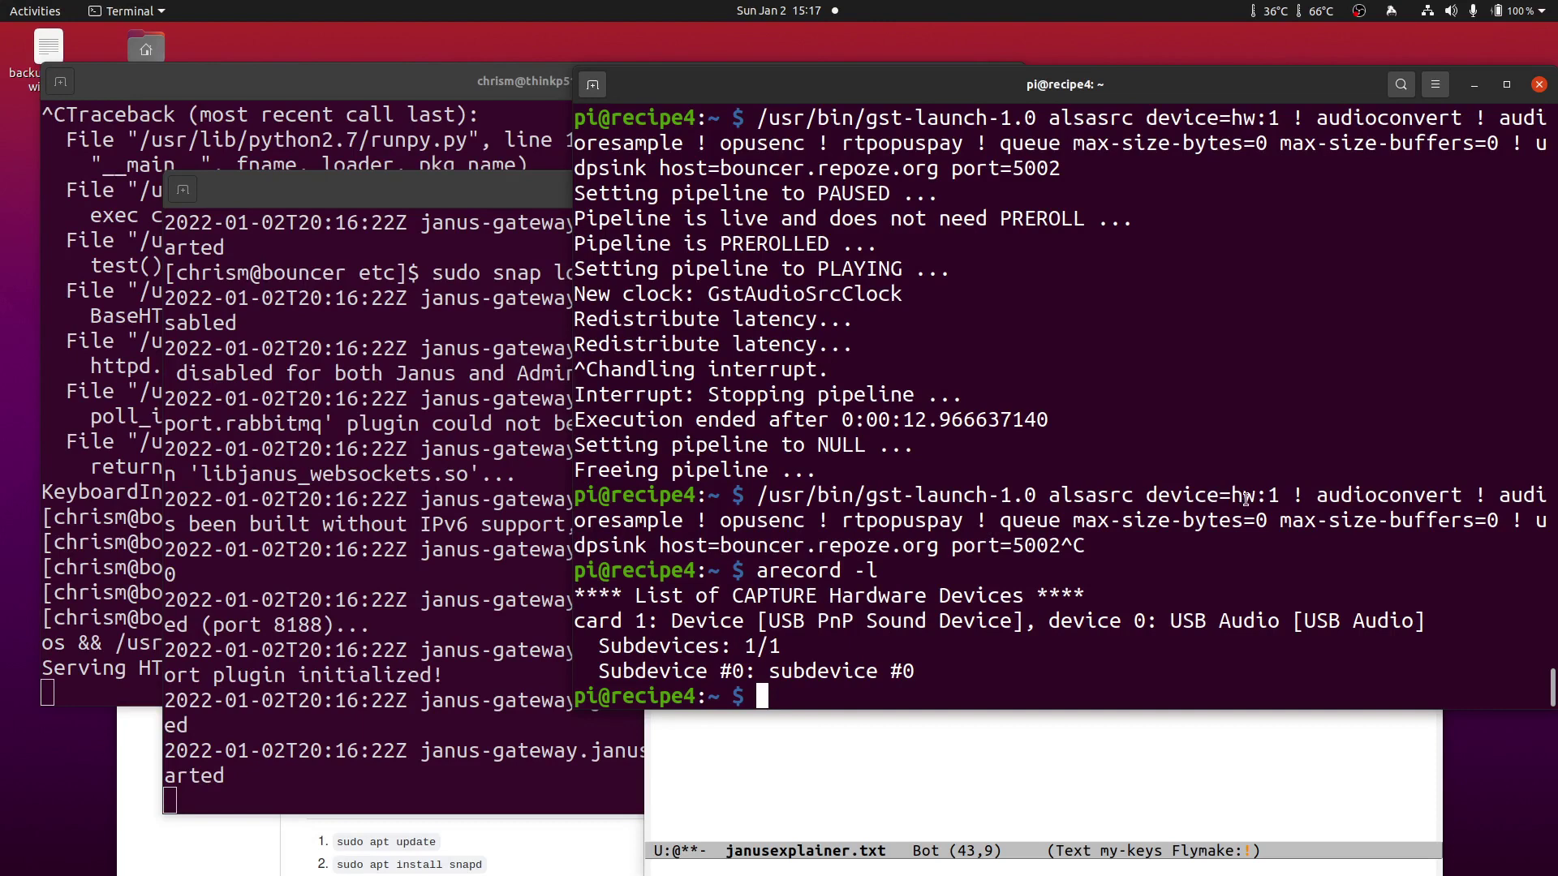
{"action": "left_click_drag", "start_coordinate": [1233, 495], "coordinate": [1275, 495]}
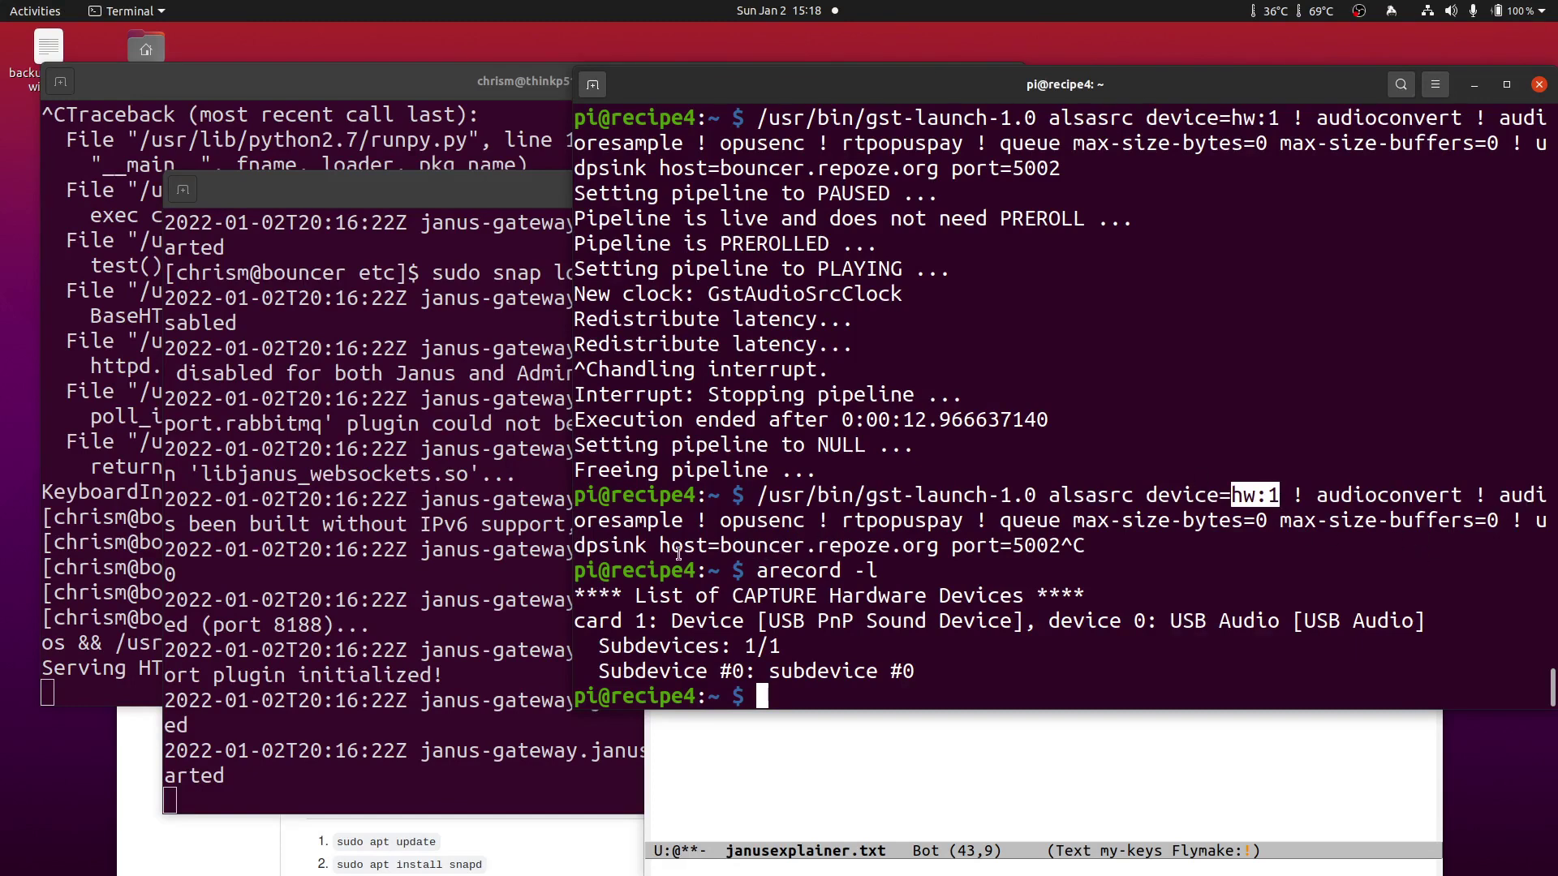
Step: Check the frontdooraudio audioport setting in the Emacs notes
{"action": "left_click", "coordinate": [365, 524]}
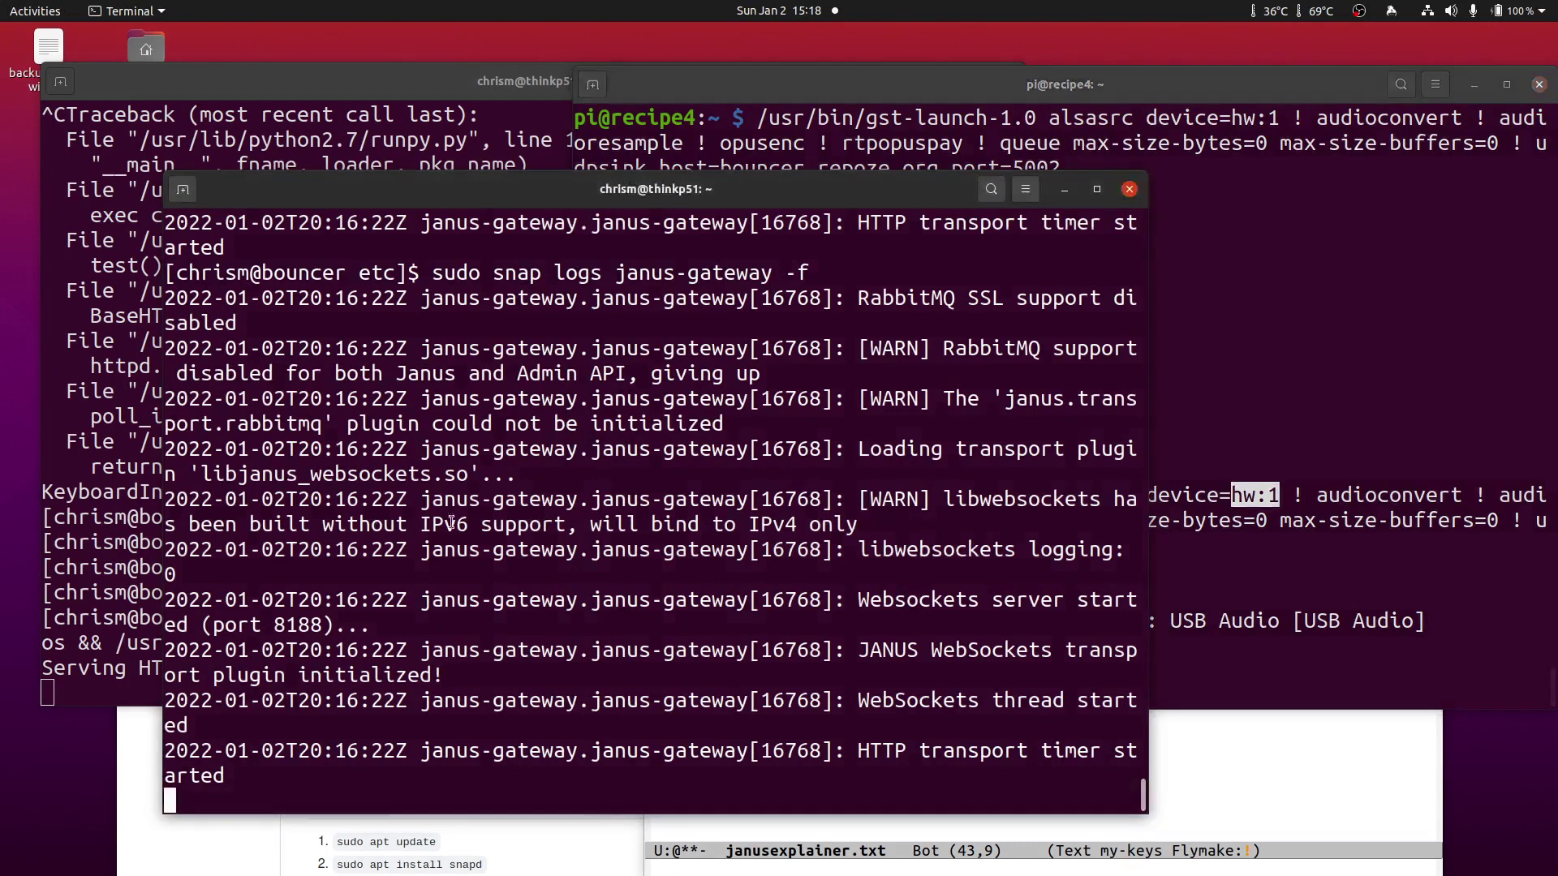
{"action": "left_click", "coordinate": [1141, 469]}
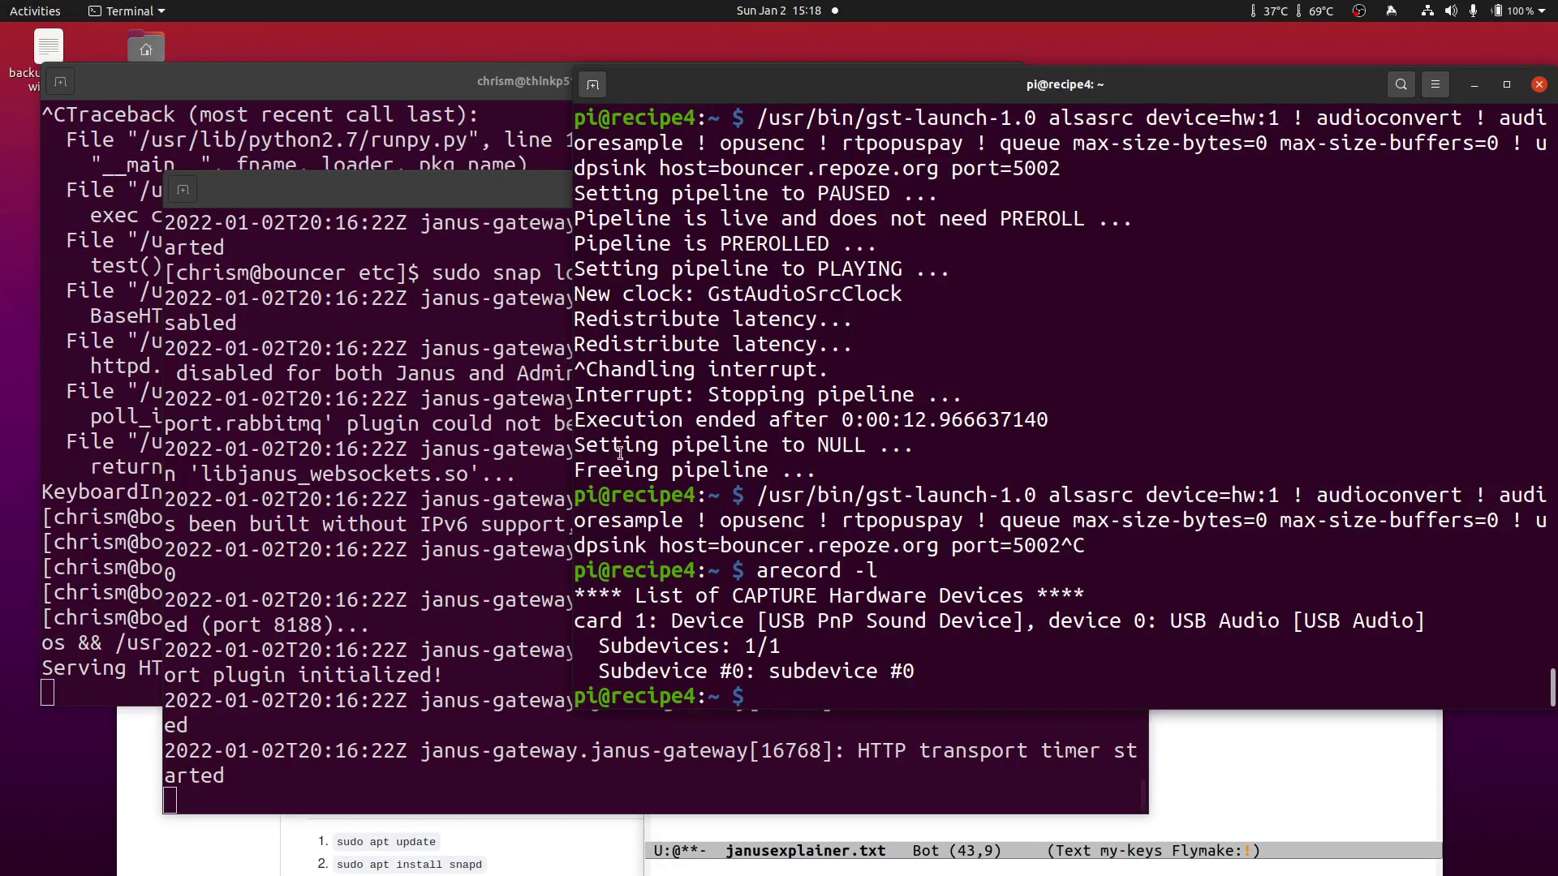
{"action": "left_click", "coordinate": [1275, 748]}
{"action": "key", "text": "Up"}
{"action": "key", "text": "Up"}
{"action": "key", "text": "Up"}
{"action": "key", "text": "Up"}
{"action": "key", "text": "Up"}
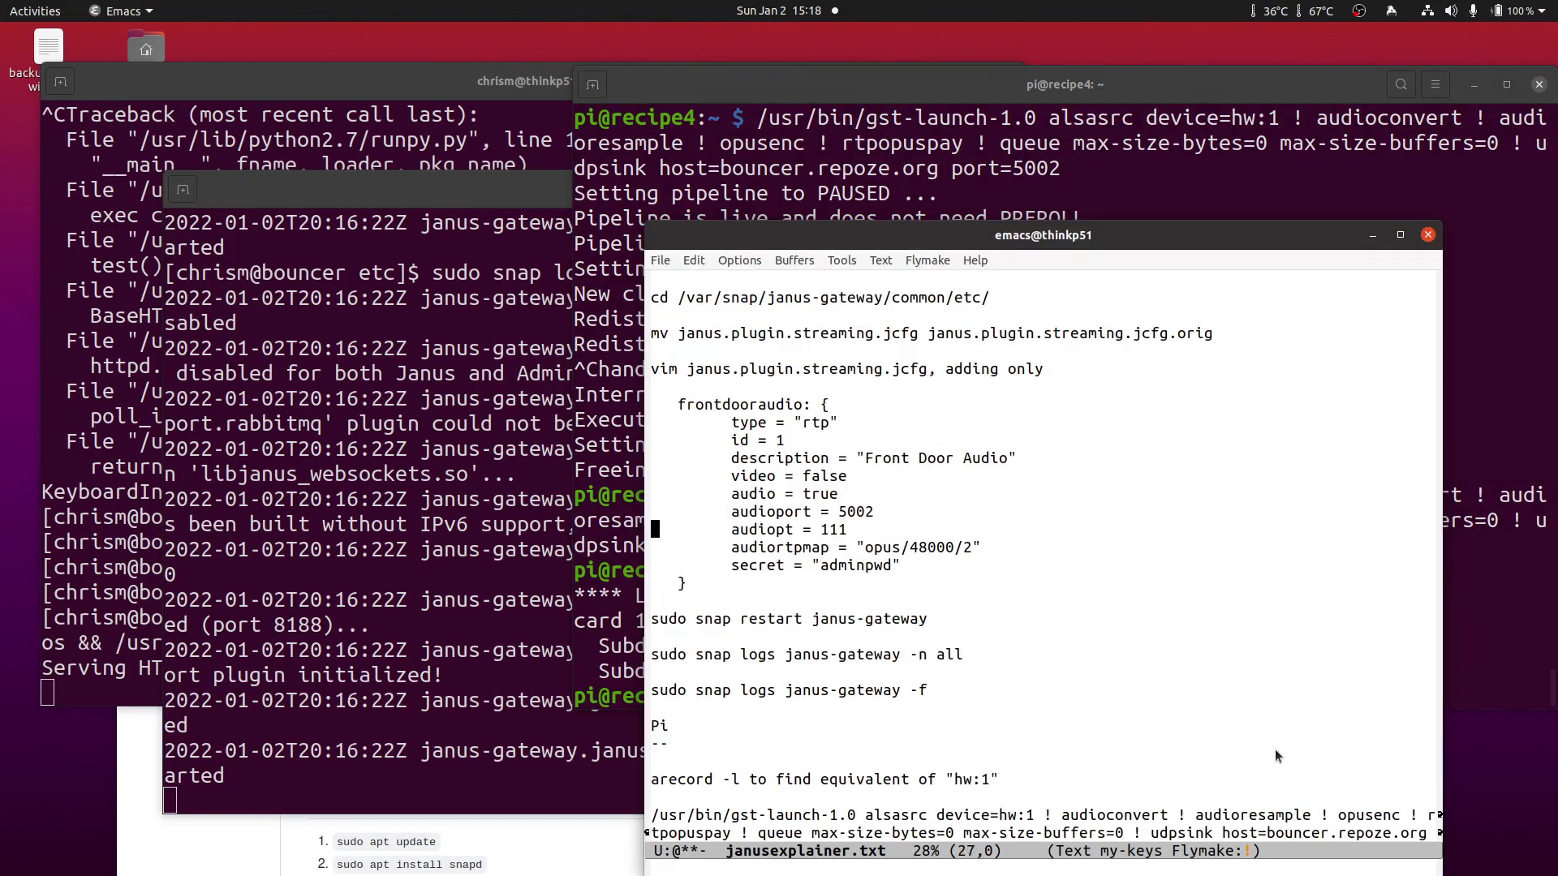
{"action": "key", "text": "Up"}
{"action": "key", "text": "Down"}
{"action": "key", "text": "ctrl+space"}
{"action": "key", "text": "Down"}
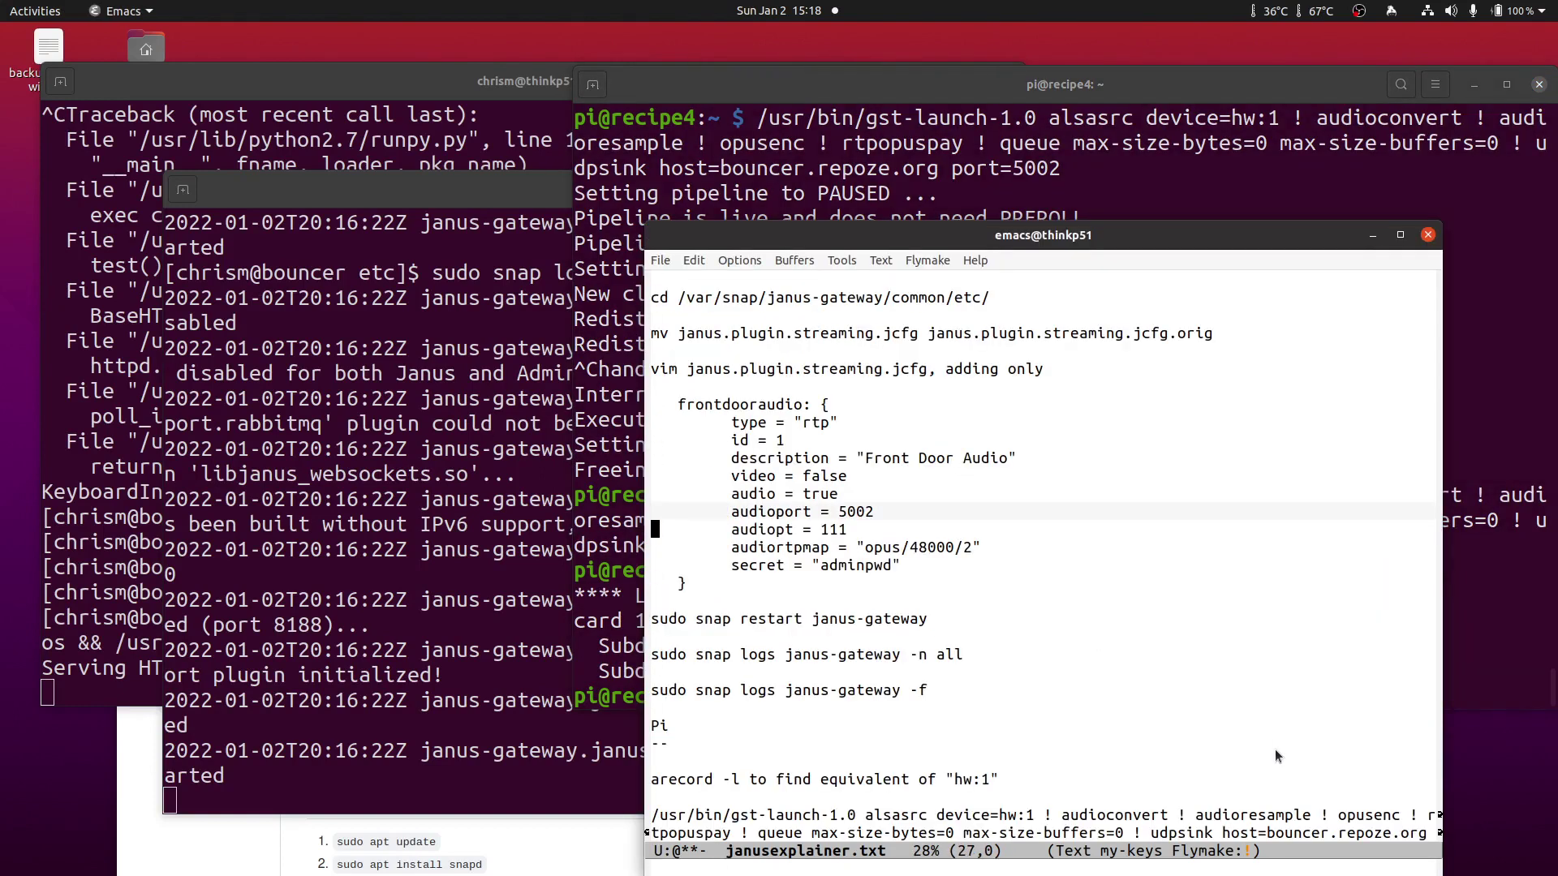
{"action": "key", "text": "ctrl+g"}
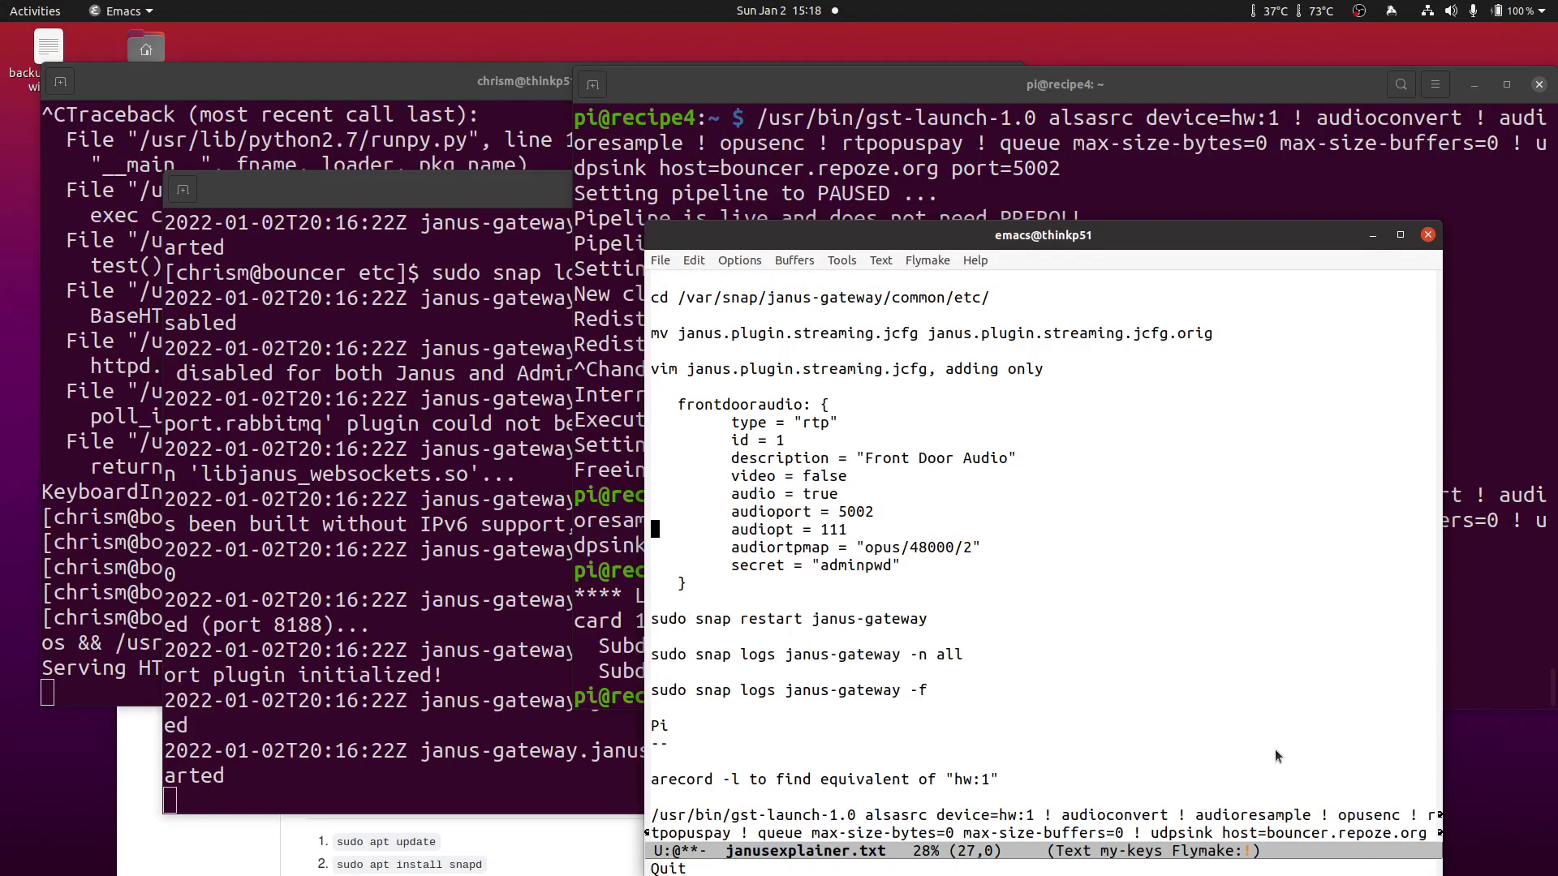
Step: Rerun the gst-launch pipeline to port 5002 and confirm the new stream in the Janus log
{"action": "left_click", "coordinate": [1044, 163]}
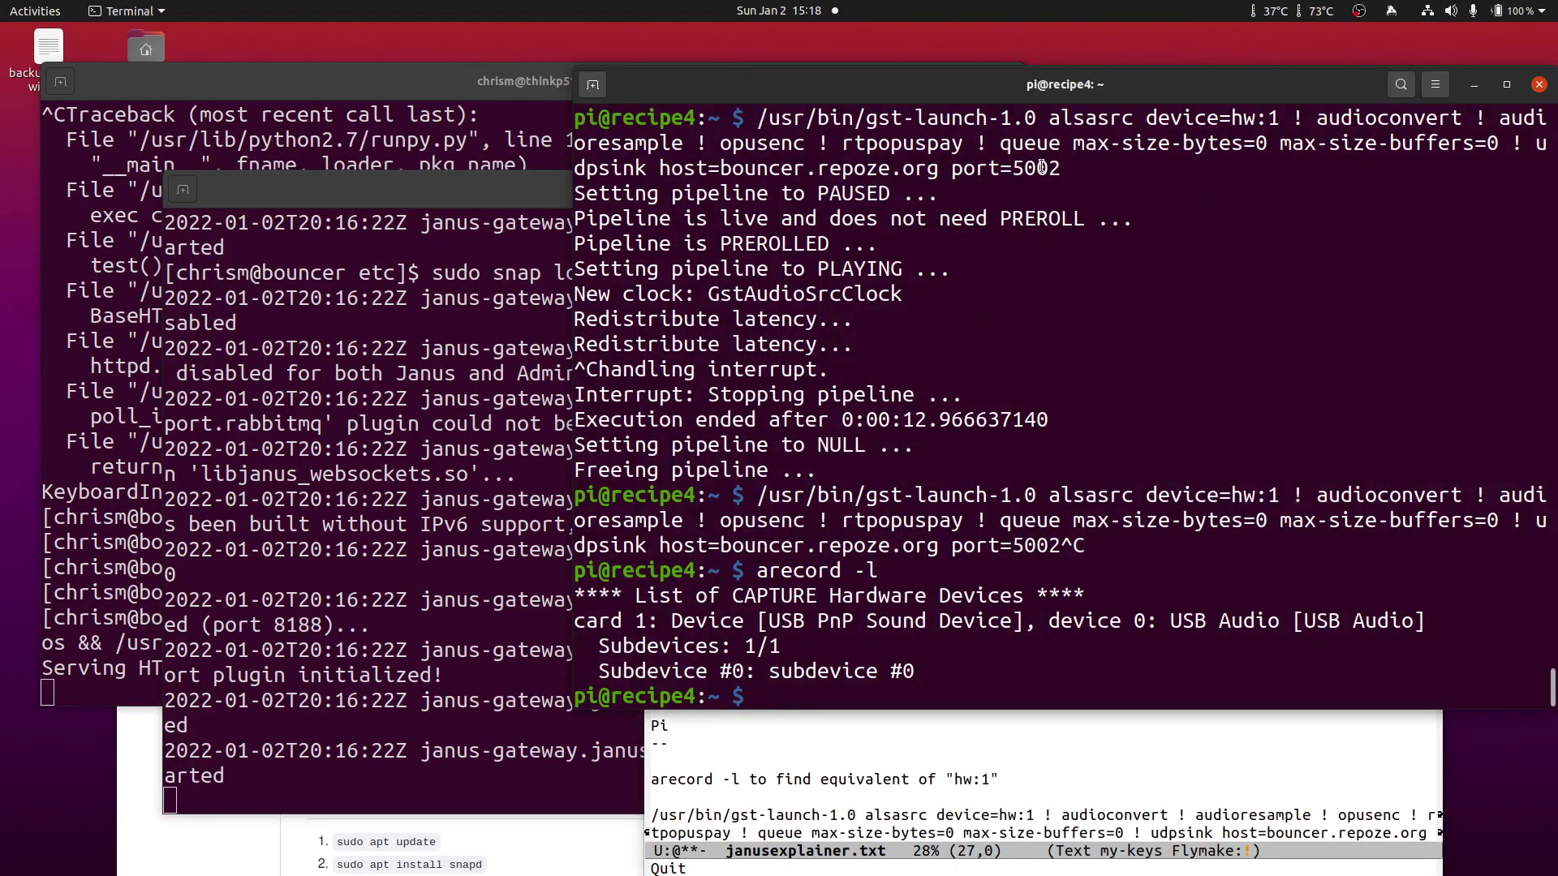
{"action": "key", "text": "Up"}
{"action": "key", "text": "Up"}
{"action": "key", "text": "Return"}
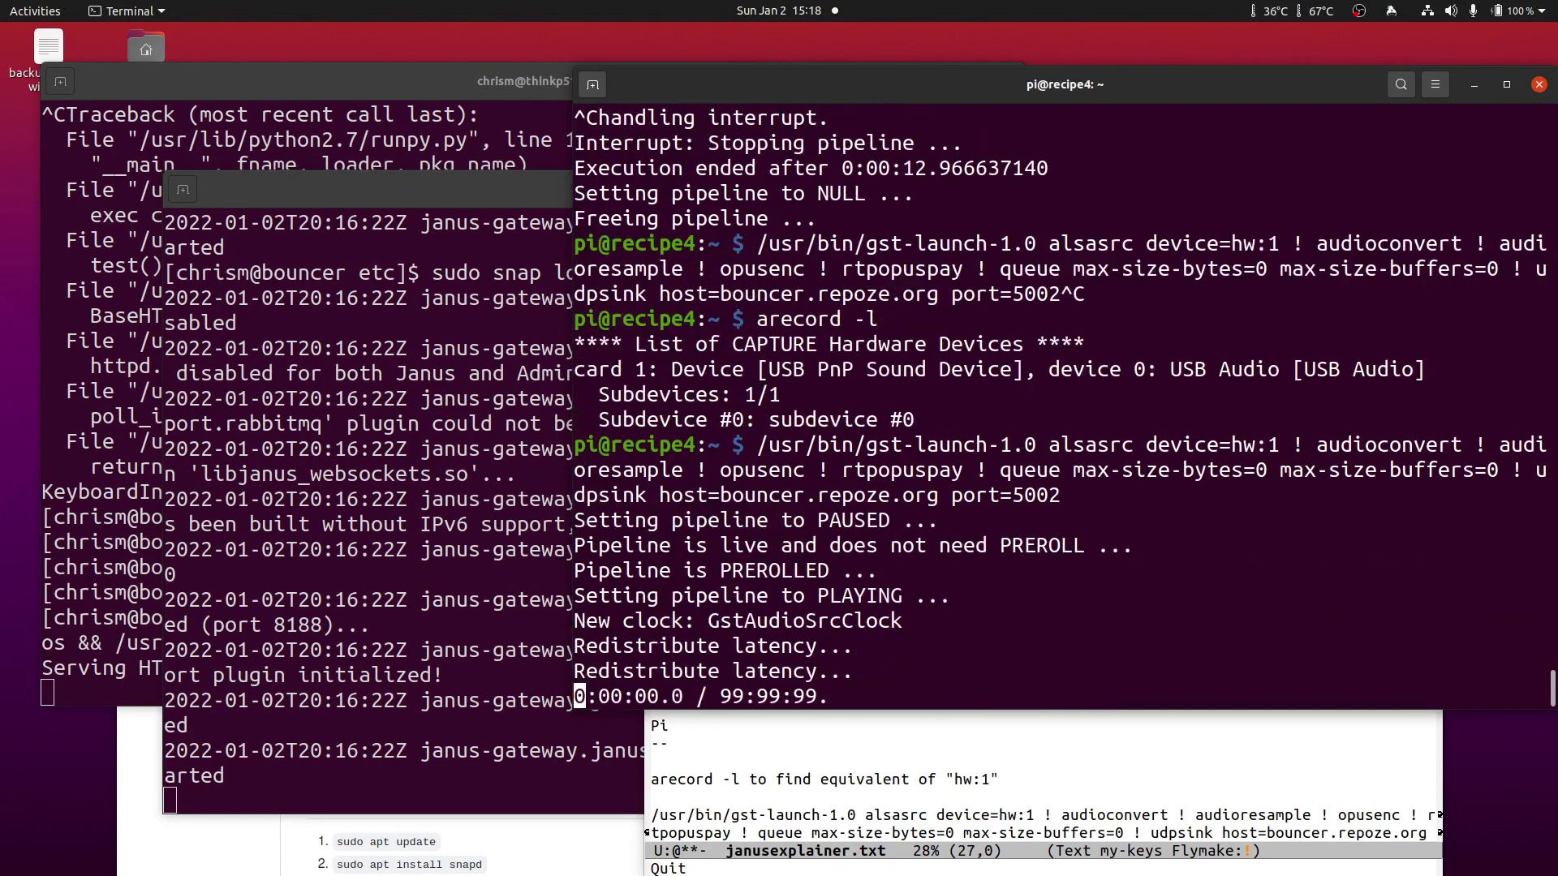
{"action": "left_click", "coordinate": [496, 377]}
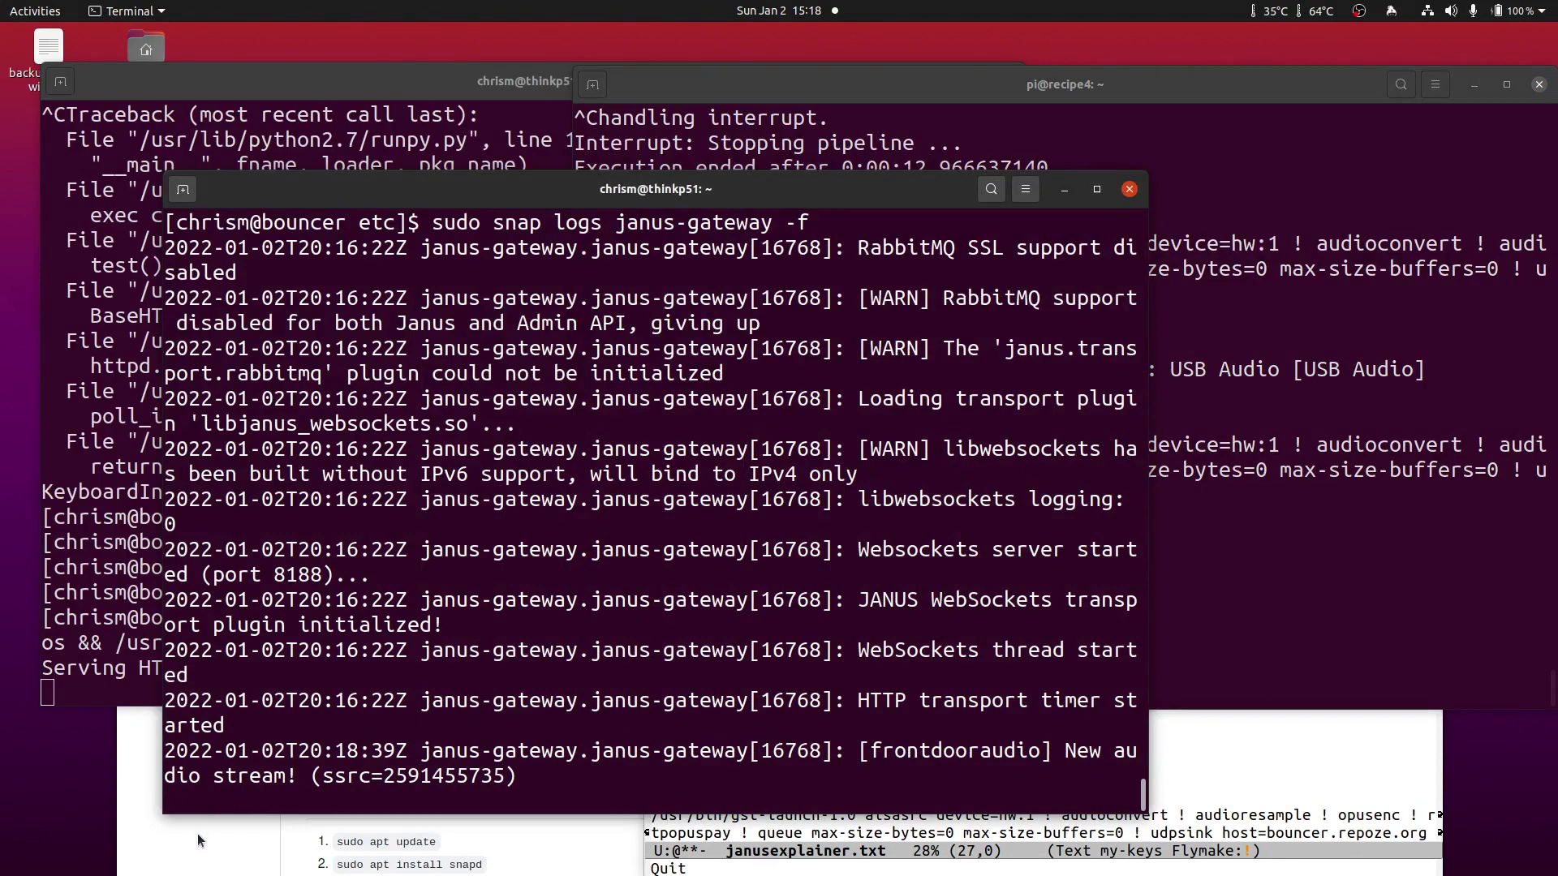
Step: Find the Browser notes, then switch Firefox to the Janus WebRTC Server streaming demo tab
{"action": "left_click", "coordinate": [1279, 745]}
{"action": "key", "text": "Down"}
{"action": "key", "text": "Down"}
{"action": "key", "text": "Down"}
{"action": "key", "text": "Down"}
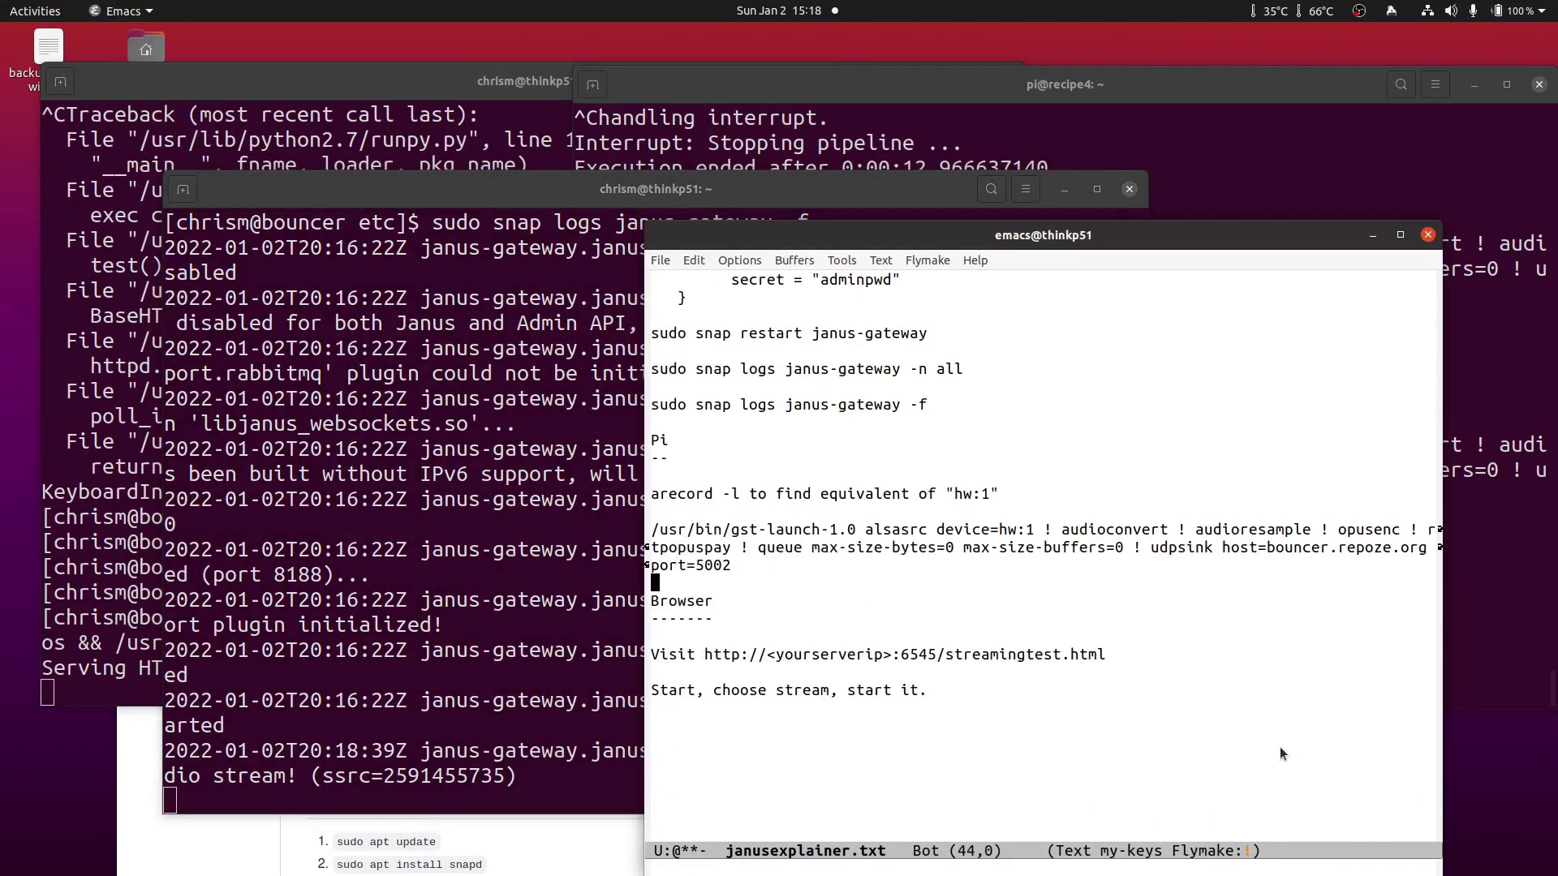
{"action": "key", "text": "Down"}
{"action": "key", "text": "Down"}
{"action": "left_click", "coordinate": [189, 851]}
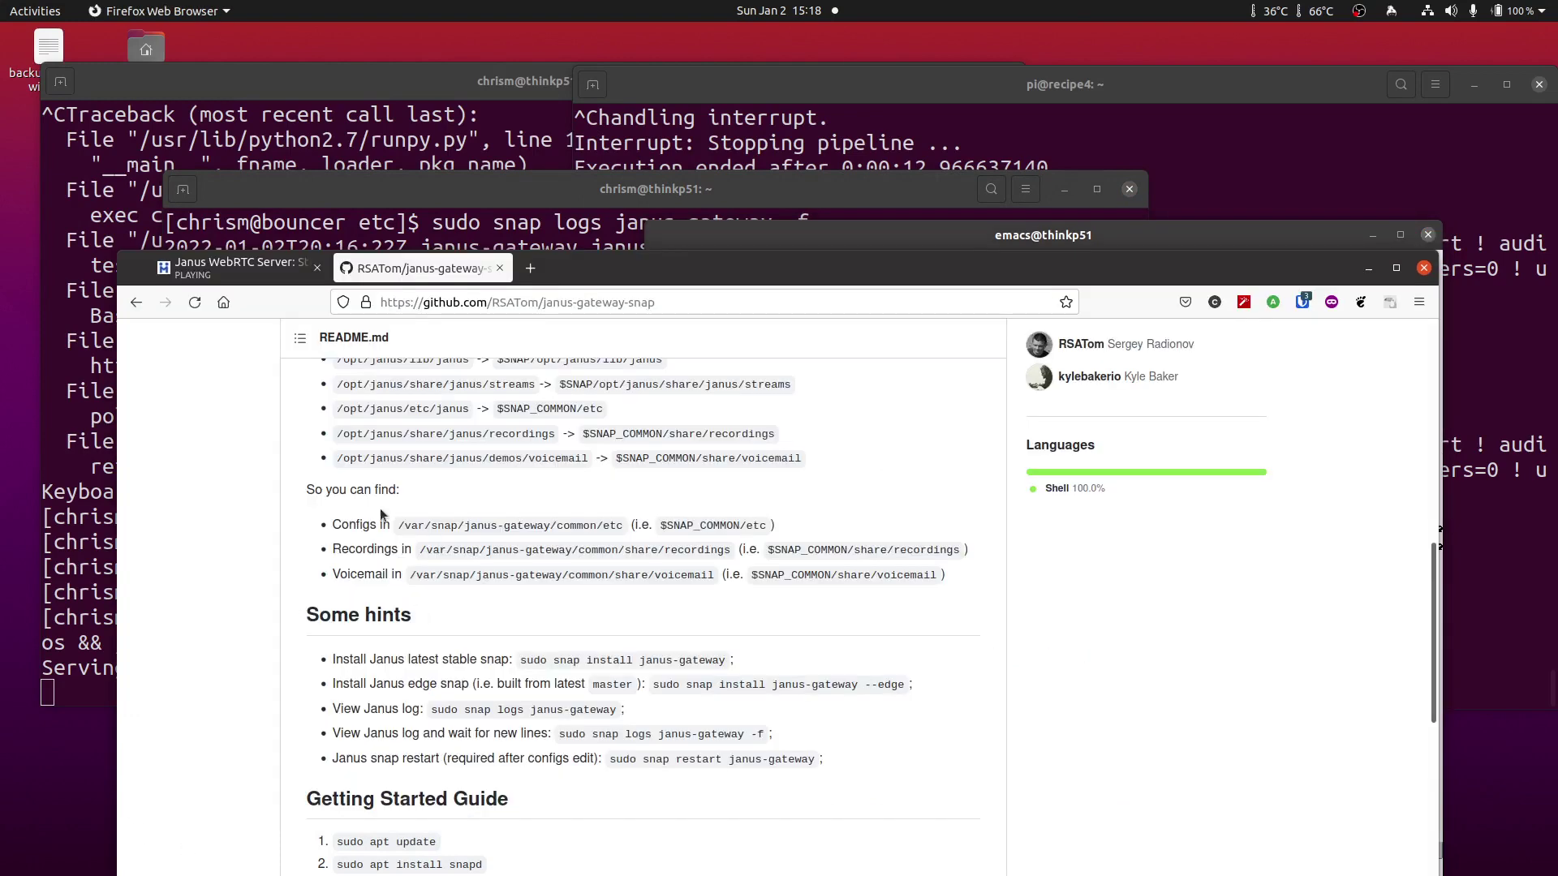
{"action": "left_click", "coordinate": [237, 267]}
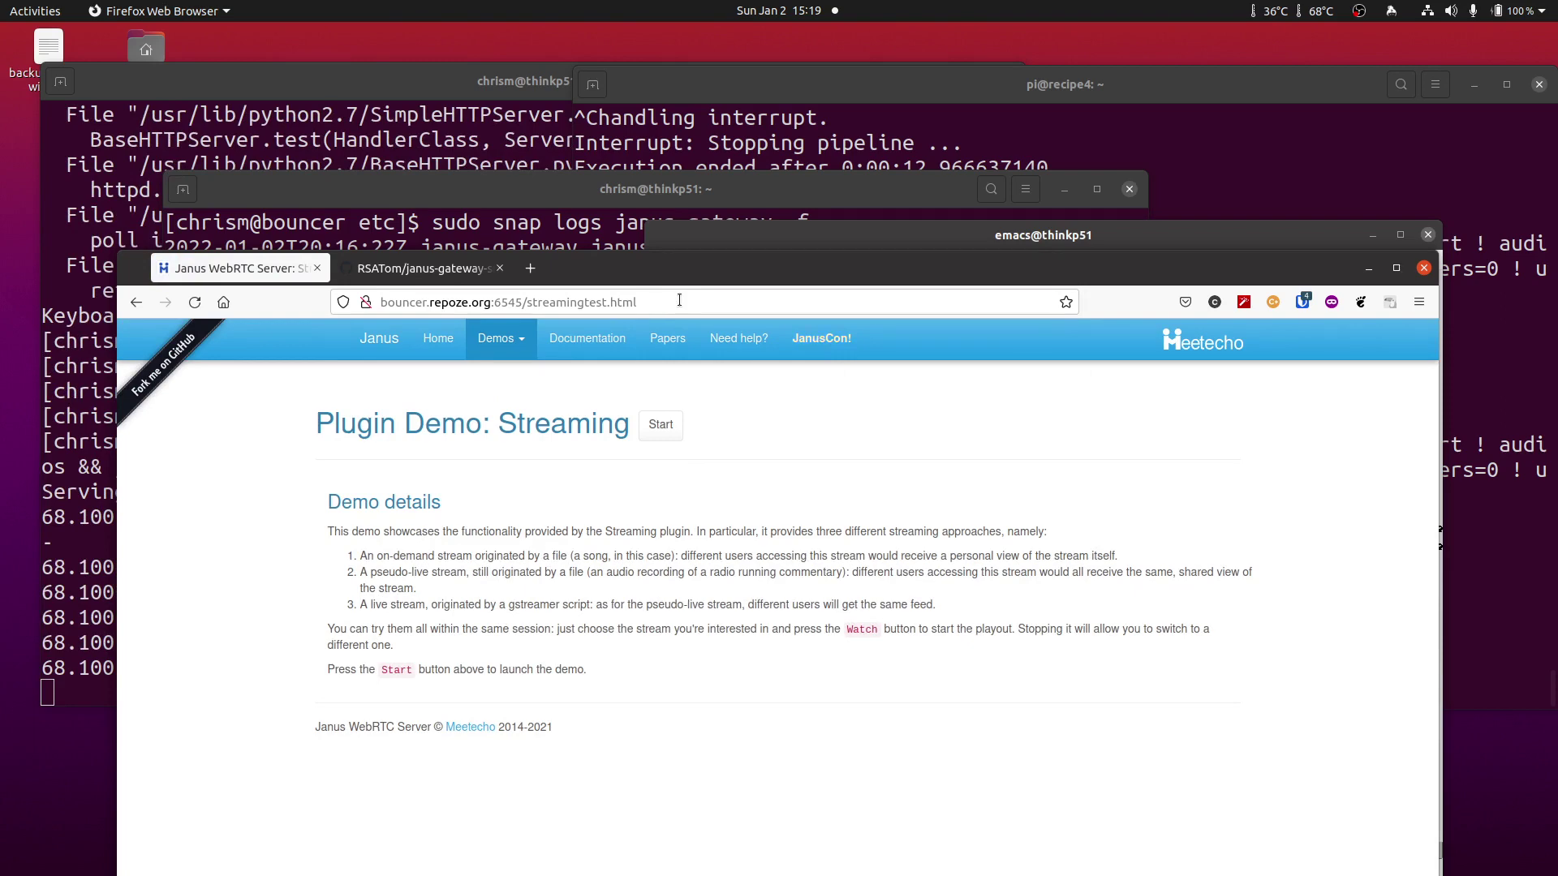
Step: Start the demo, listen to 'Front Door Audio (live)', and raise the system volume
{"action": "left_click", "coordinate": [662, 425]}
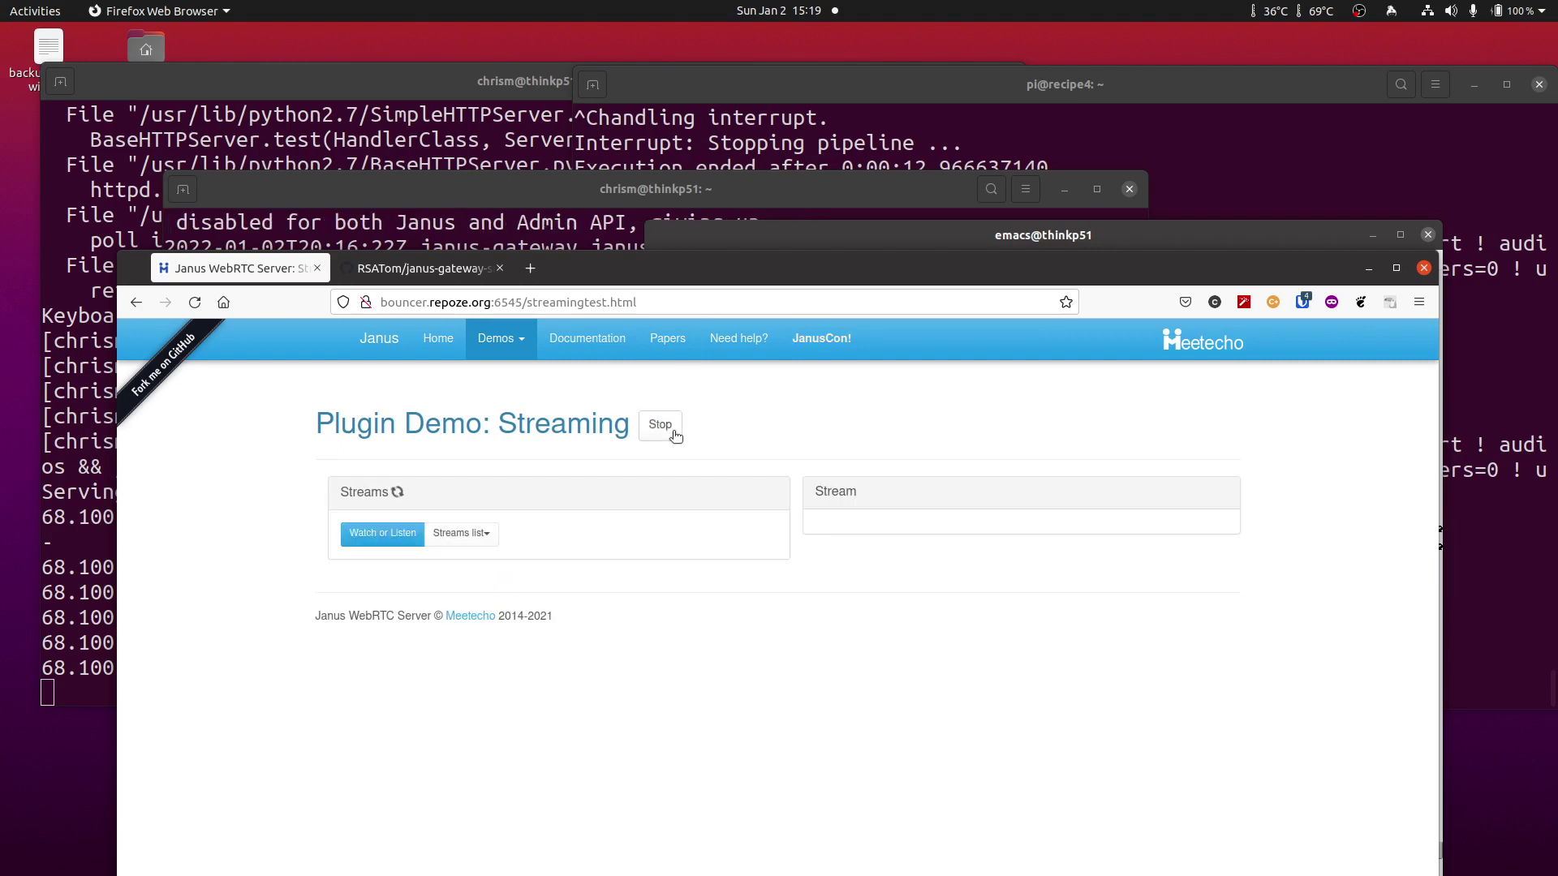
{"action": "left_click", "coordinate": [475, 538]}
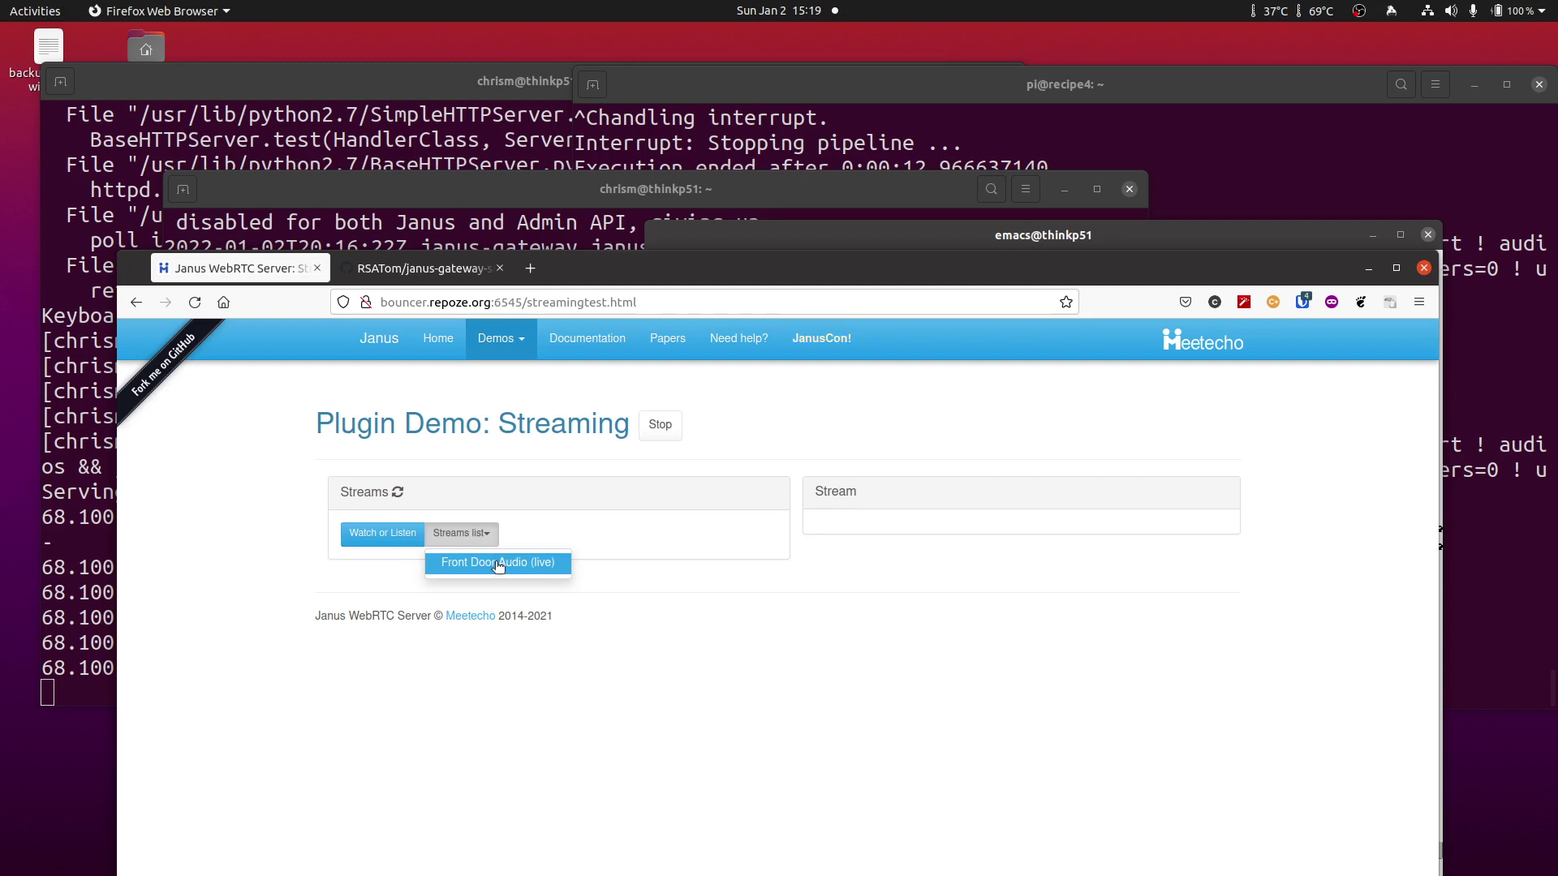
{"action": "left_click", "coordinate": [497, 564]}
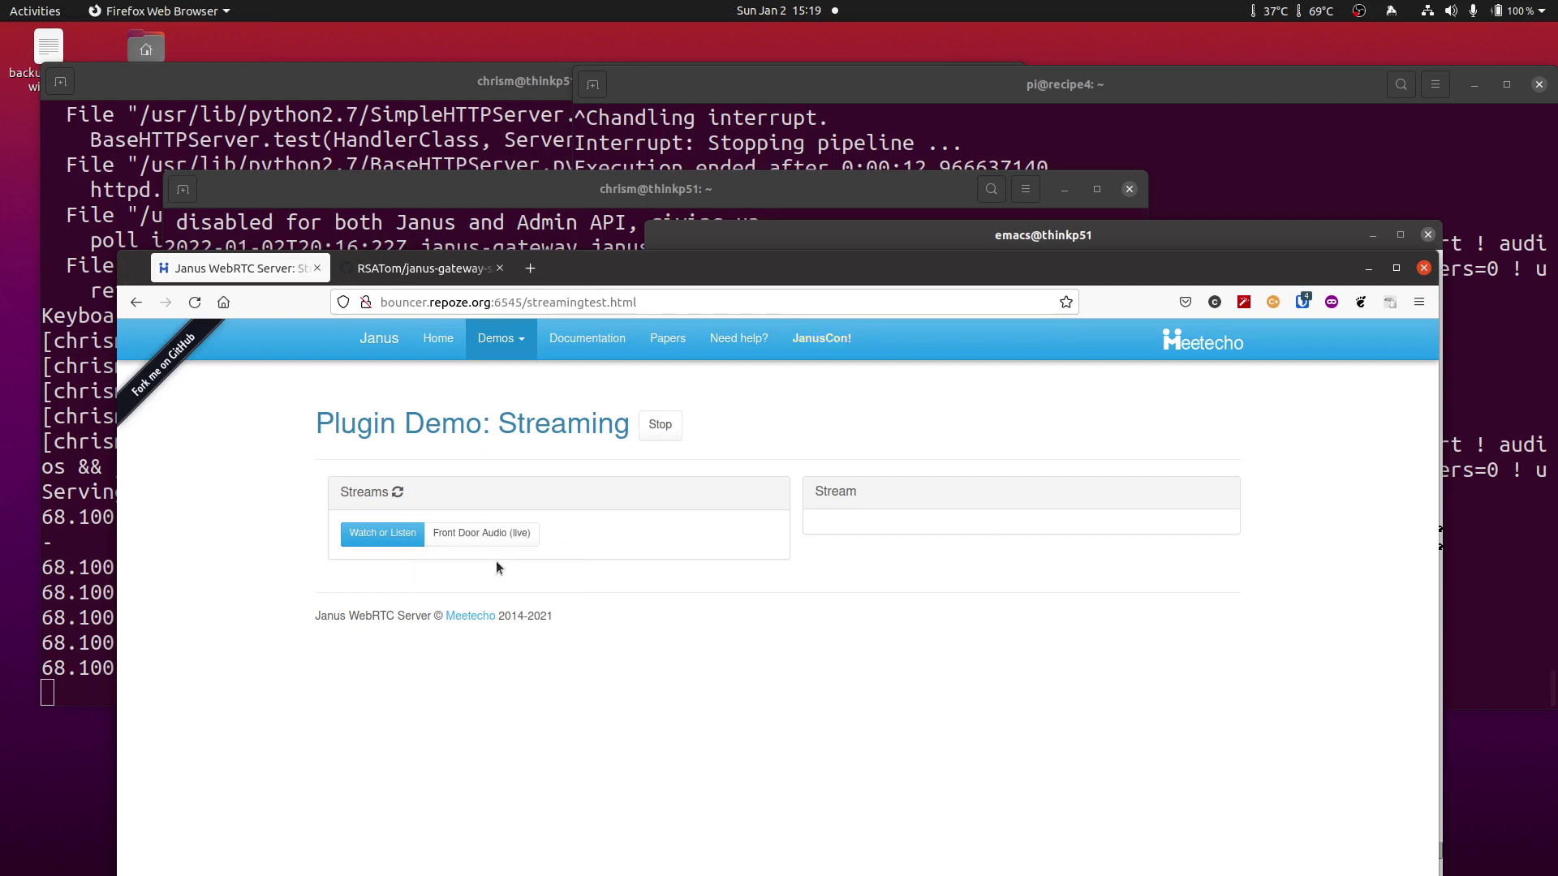
{"action": "left_click", "coordinate": [383, 536]}
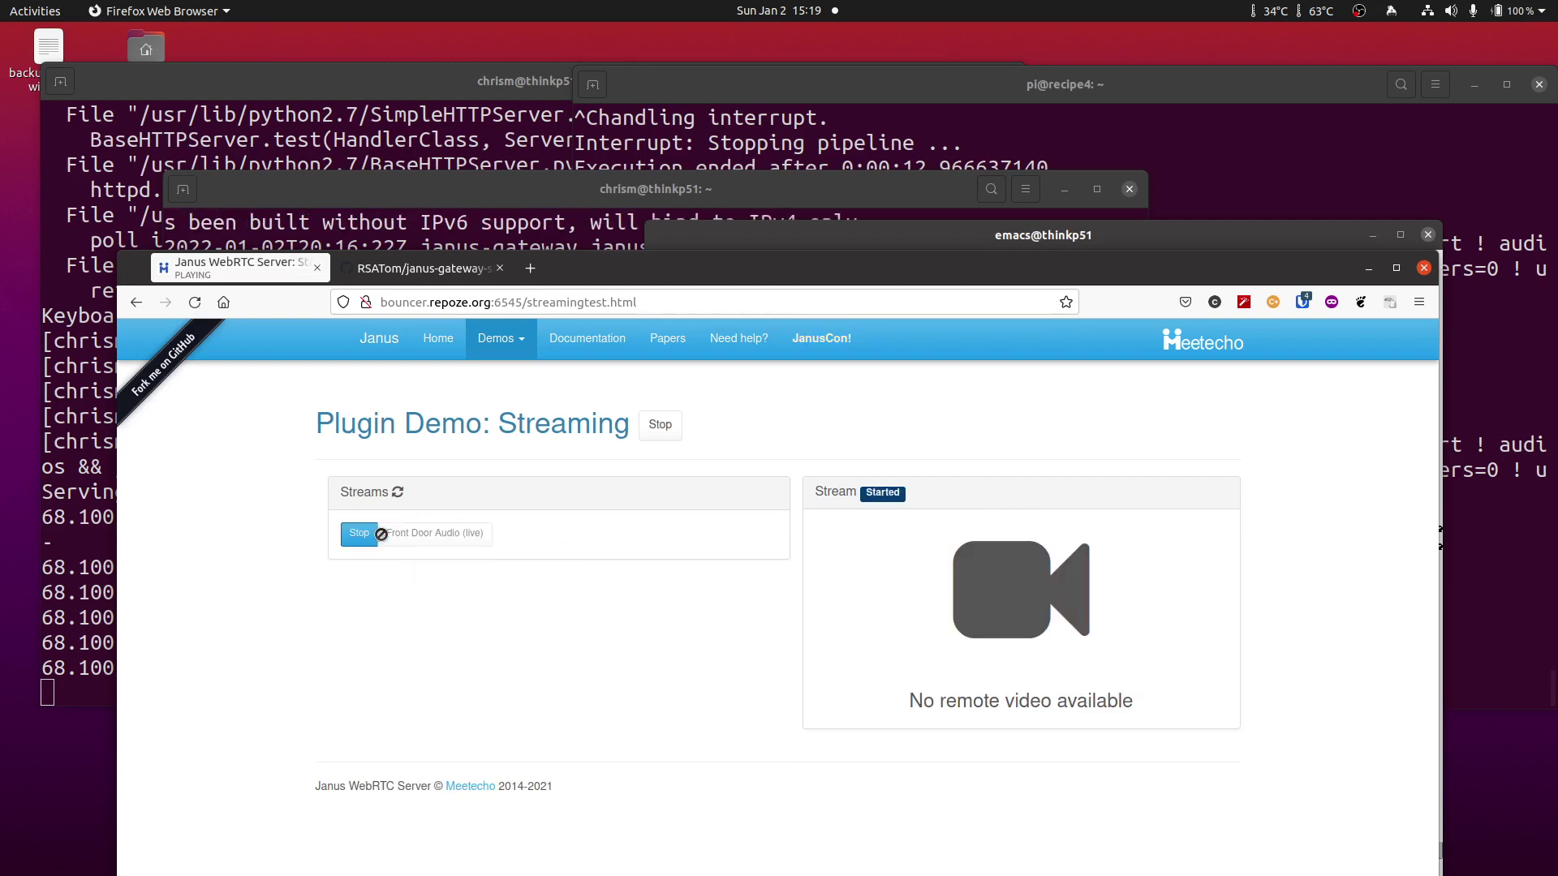
{"action": "key", "text": "XF86AudioRaiseVolume"}
{"action": "key", "text": "XF86AudioRaiseVolume"}
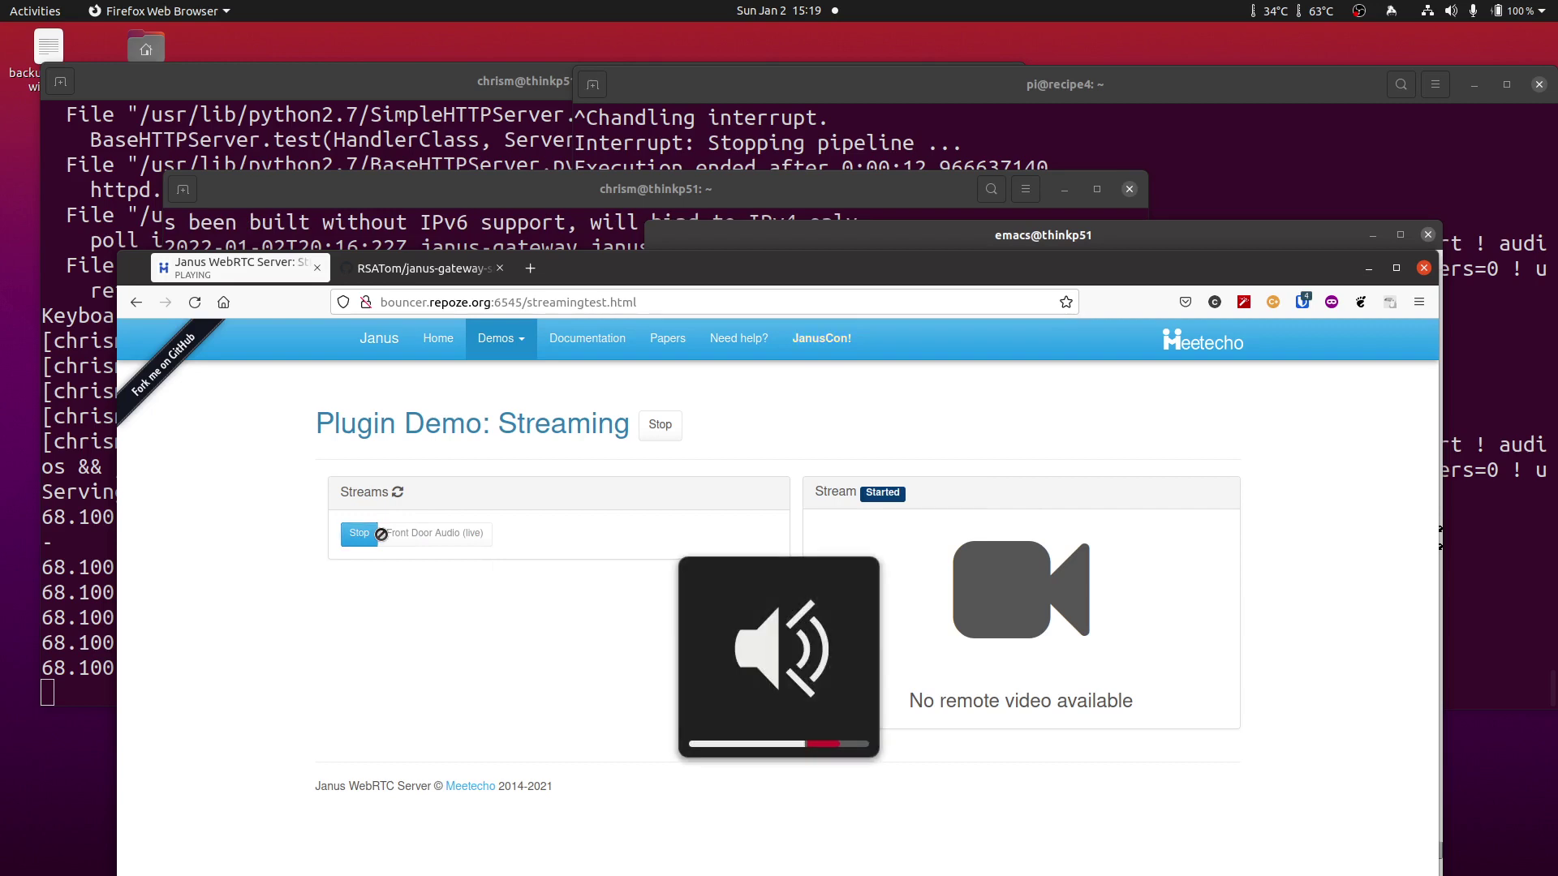